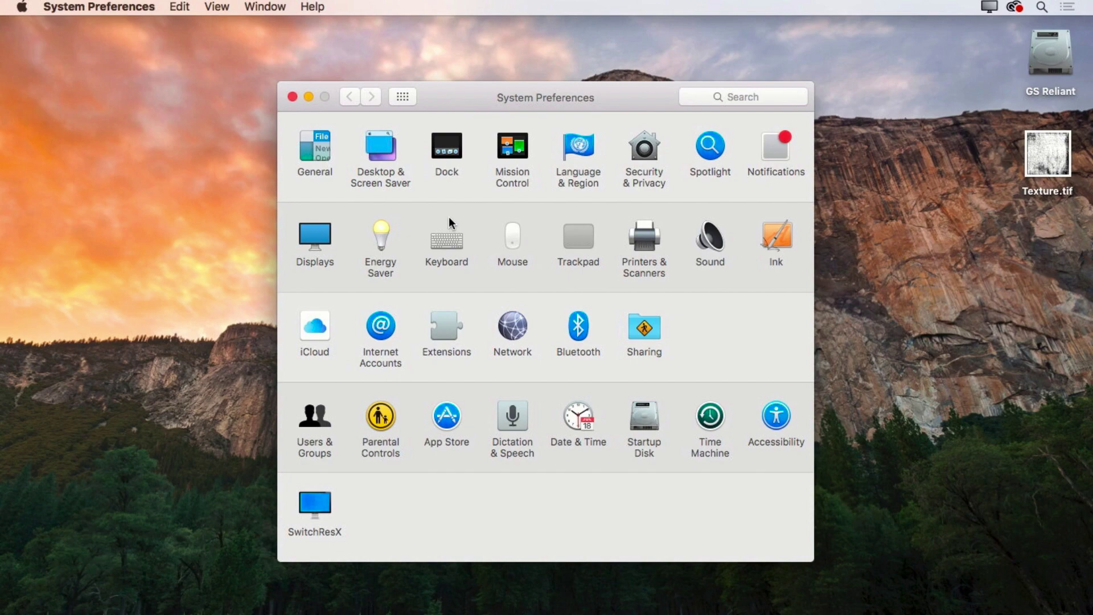
Check the system keyboard settings for using F1, F2, etc. as standard function keys, and close the preferences
left_click(449, 242)
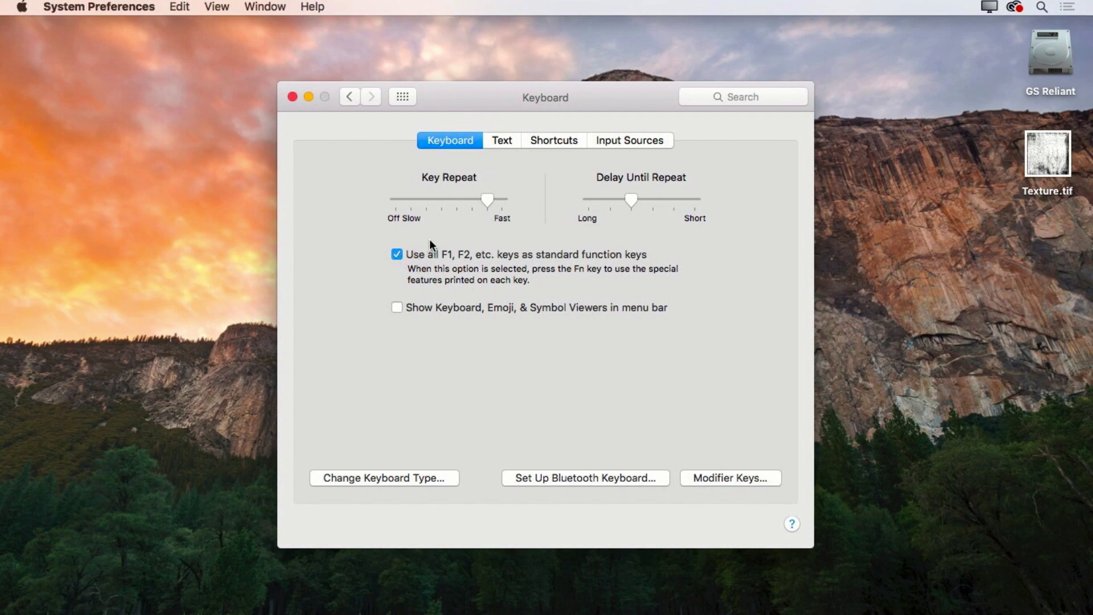
left_click(294, 97)
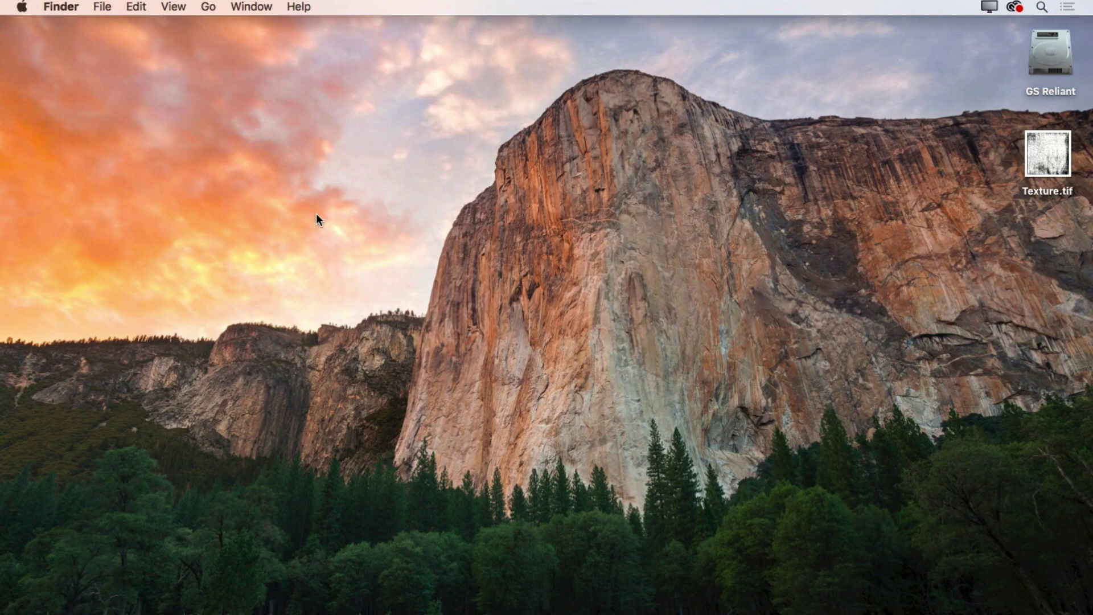
Switch to Illustrator, activate the Selection tool and open the keyboard shortcut settings
left_click(445, 589)
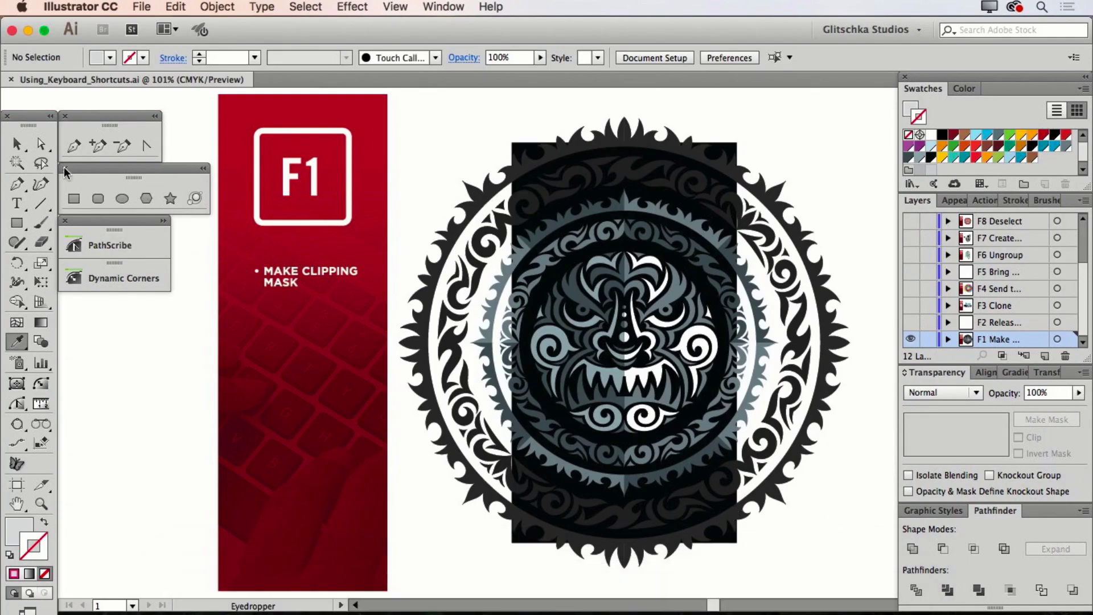
left_click(24, 144)
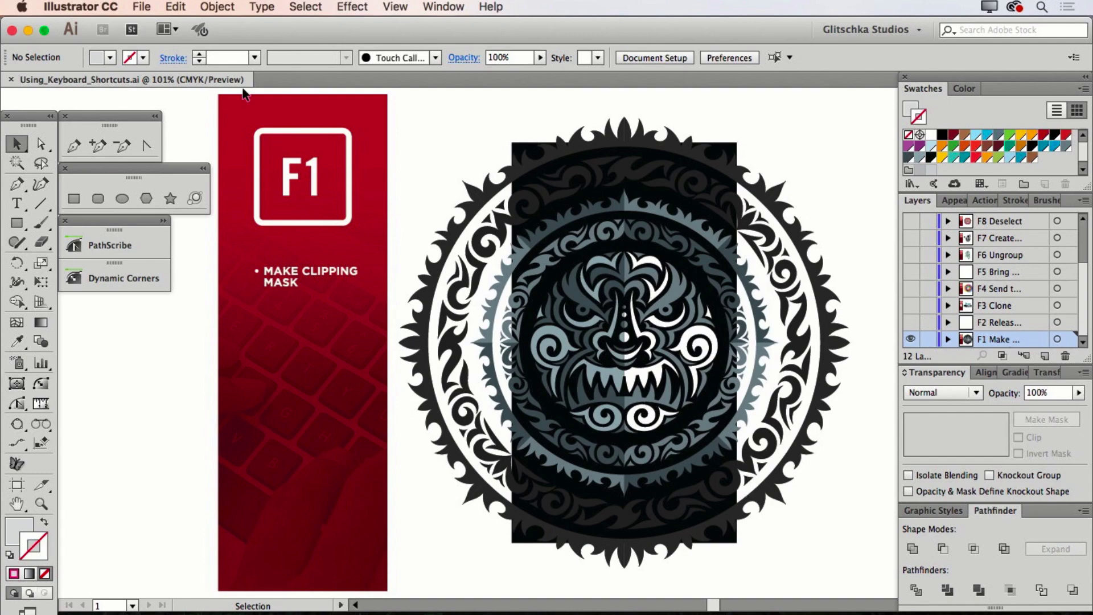
left_click(172, 8)
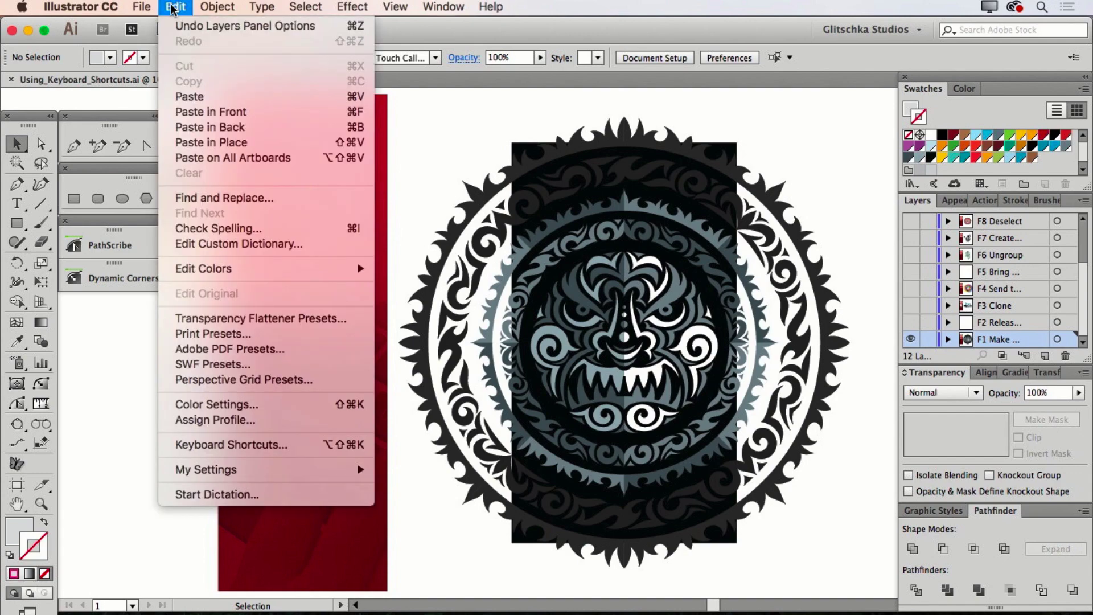
left_click(243, 446)
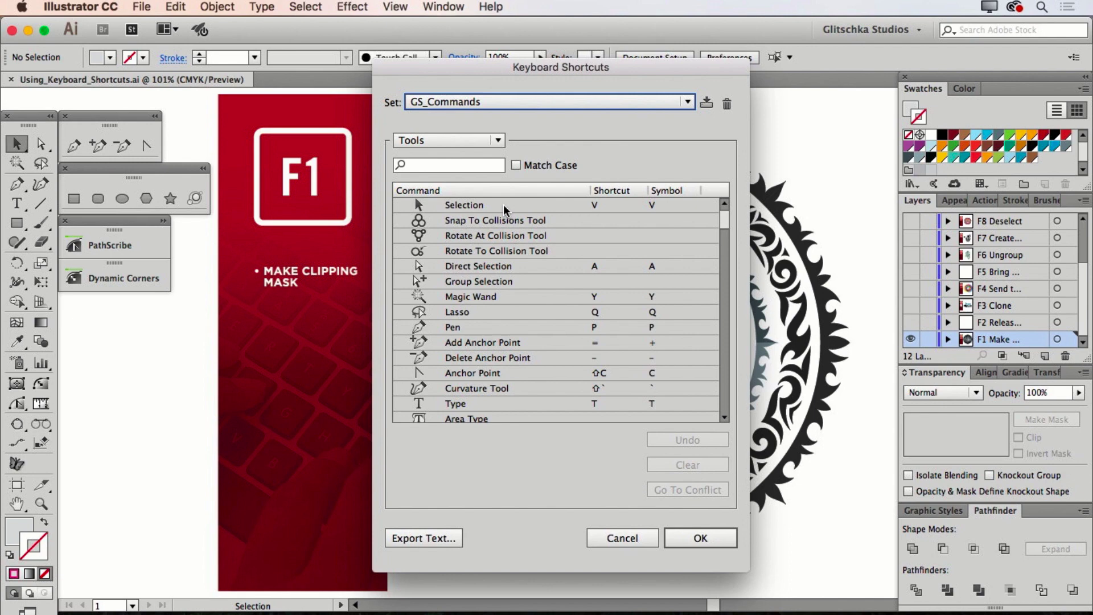
Look up the shortcut assigned to making a clipping mask among the Object menu commands
left_click(459, 147)
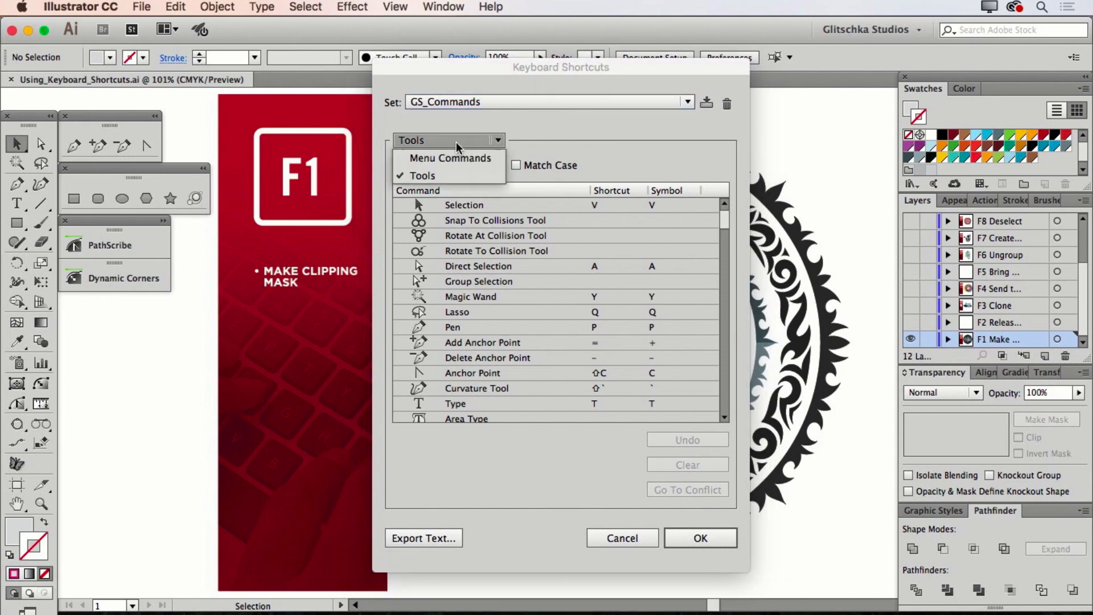
left_click(457, 158)
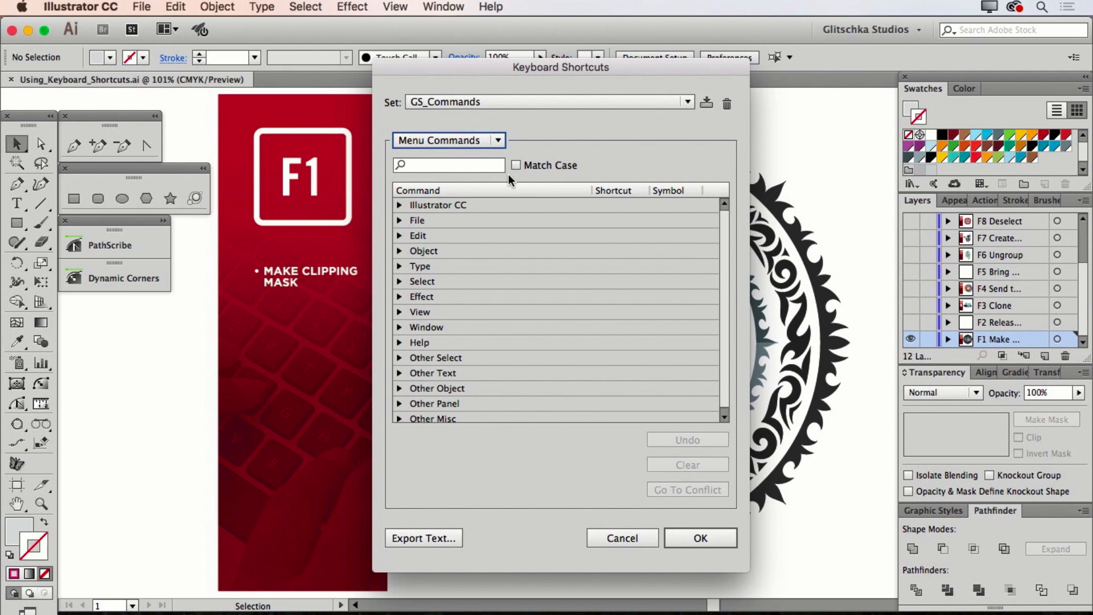
left_click(399, 251)
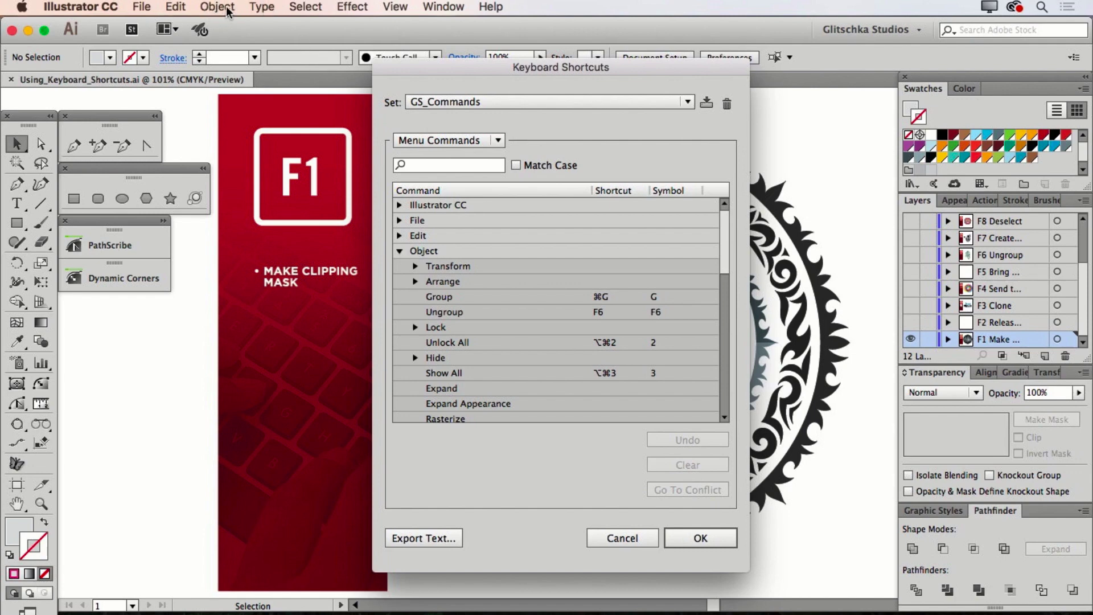
scroll(463, 306, "down", 5)
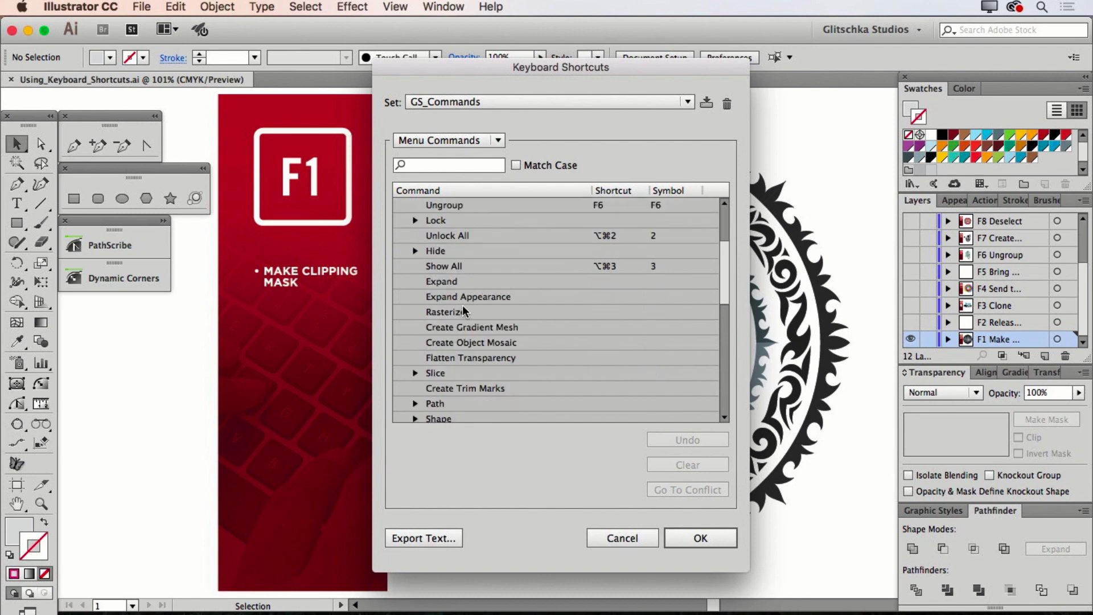
scroll(460, 307, "down", 5)
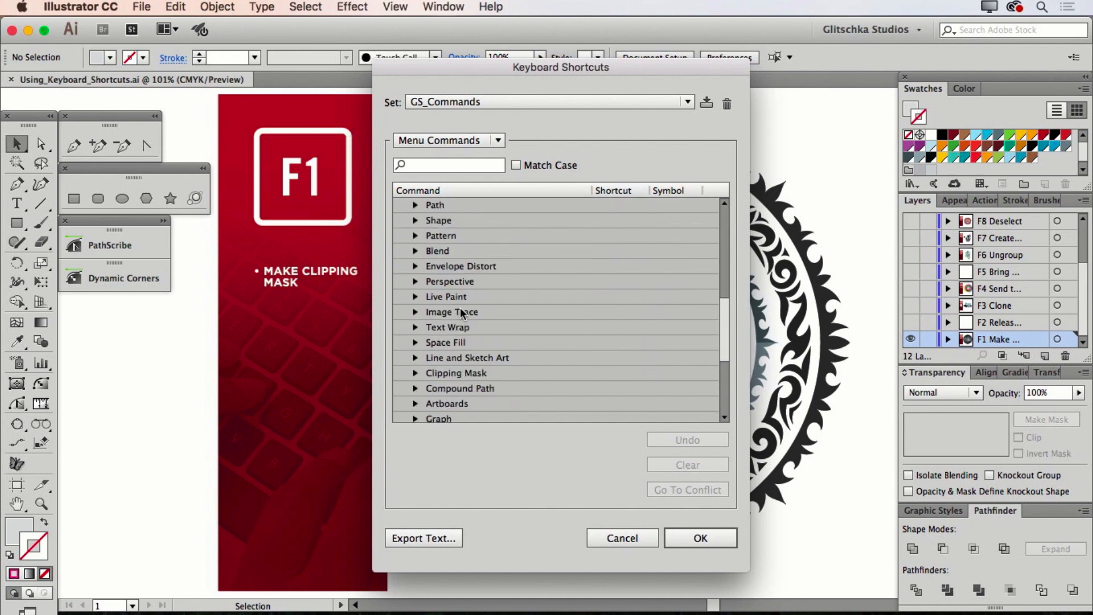
scroll(460, 312, "down", 1)
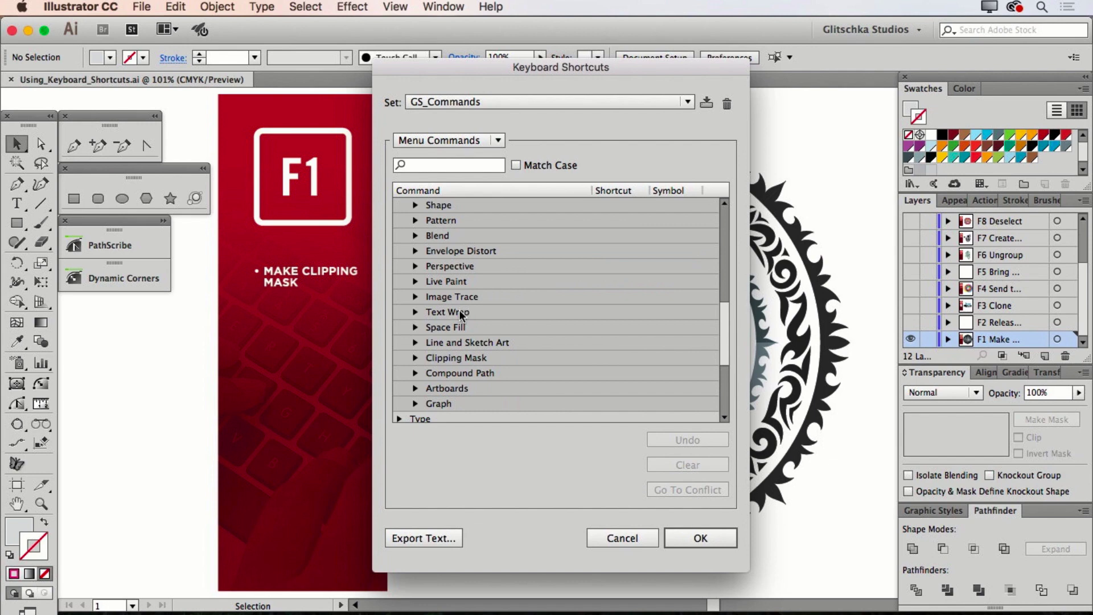
left_click(415, 359)
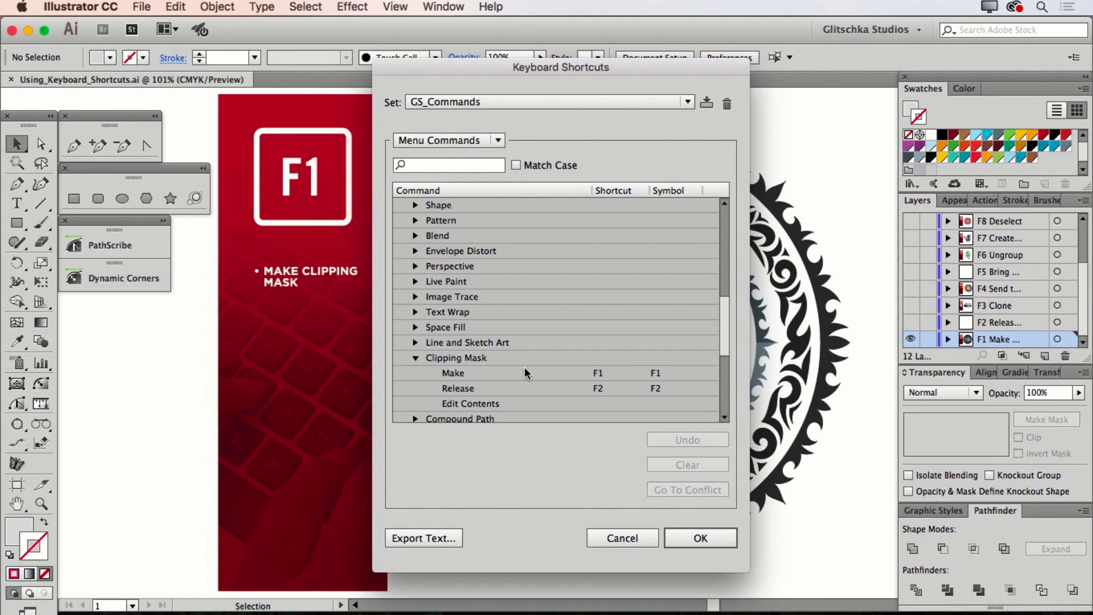
left_click(598, 374)
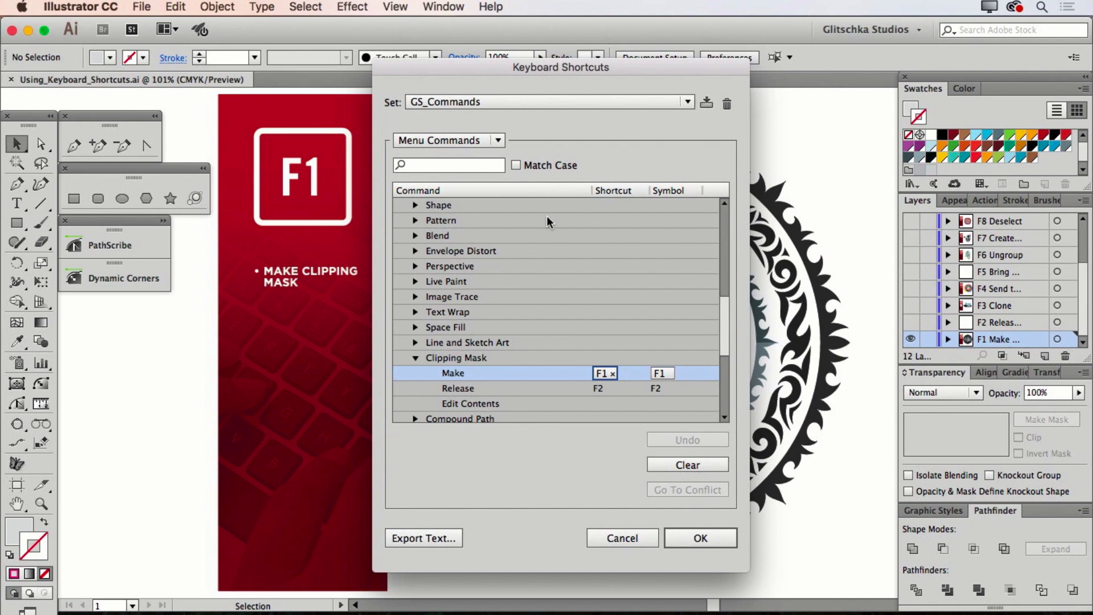
View the save option for the GS_Commands keyset, and leave the keyboard shortcut settings without saving
left_click(707, 104)
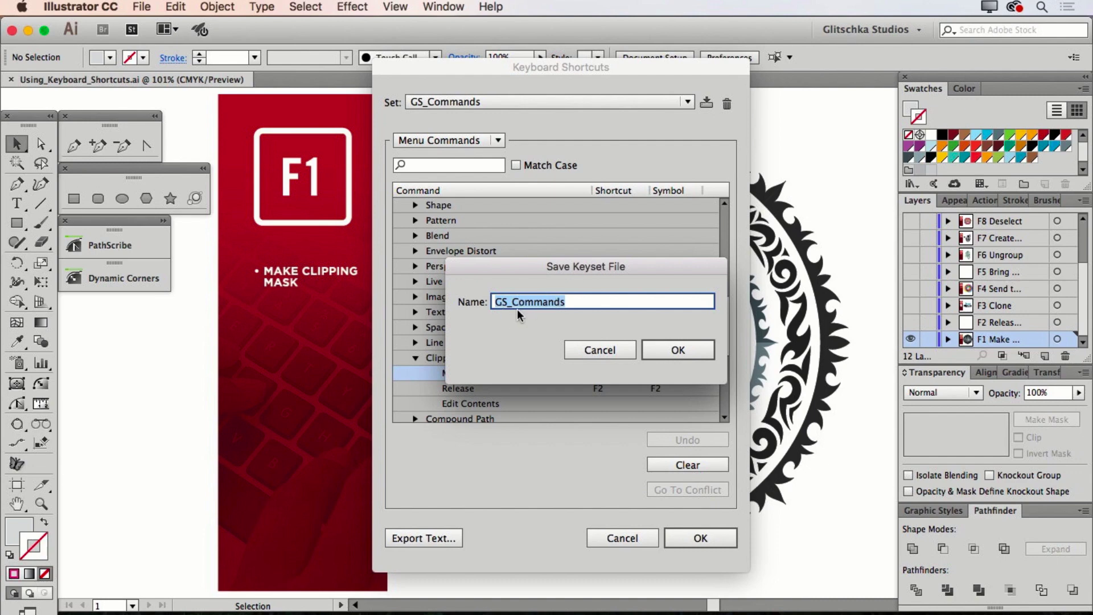
left_click(585, 353)
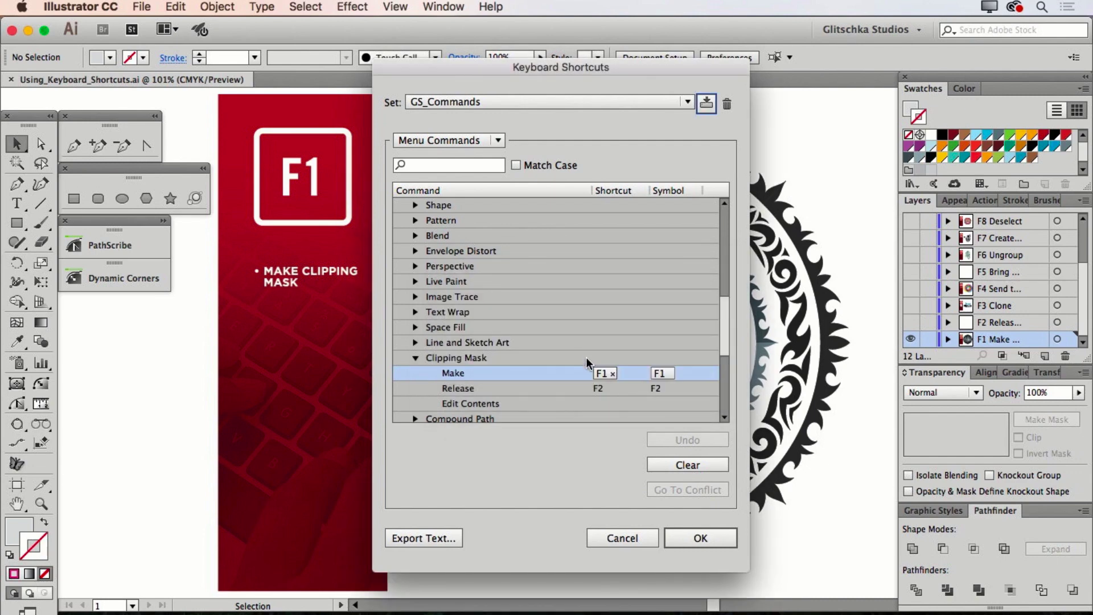
left_click(614, 540)
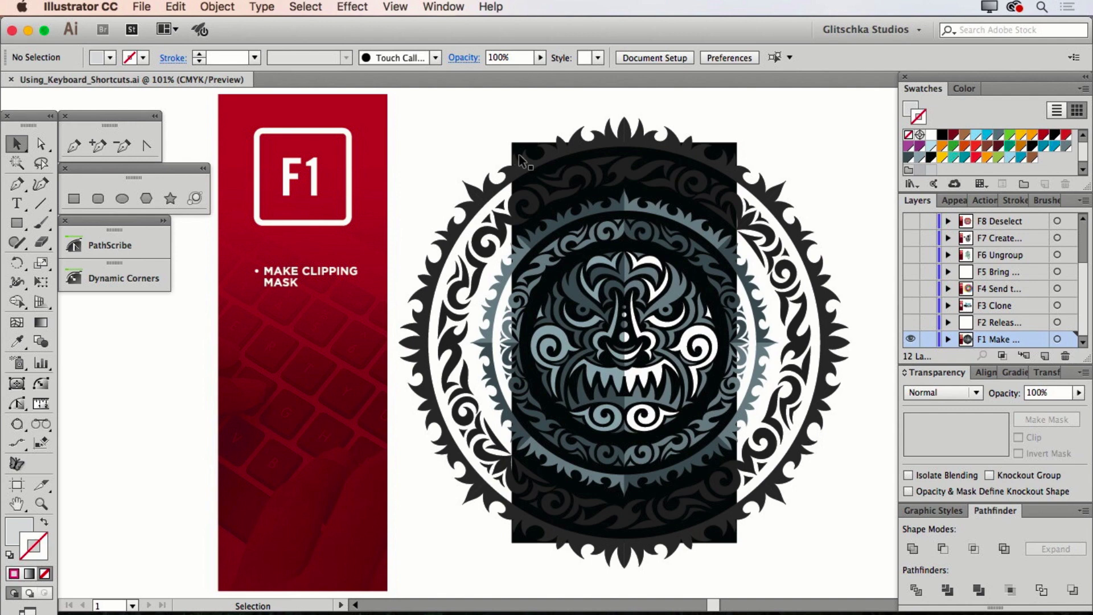
Bring the black rectangle behind the round mask artwork to the front
left_click(548, 173)
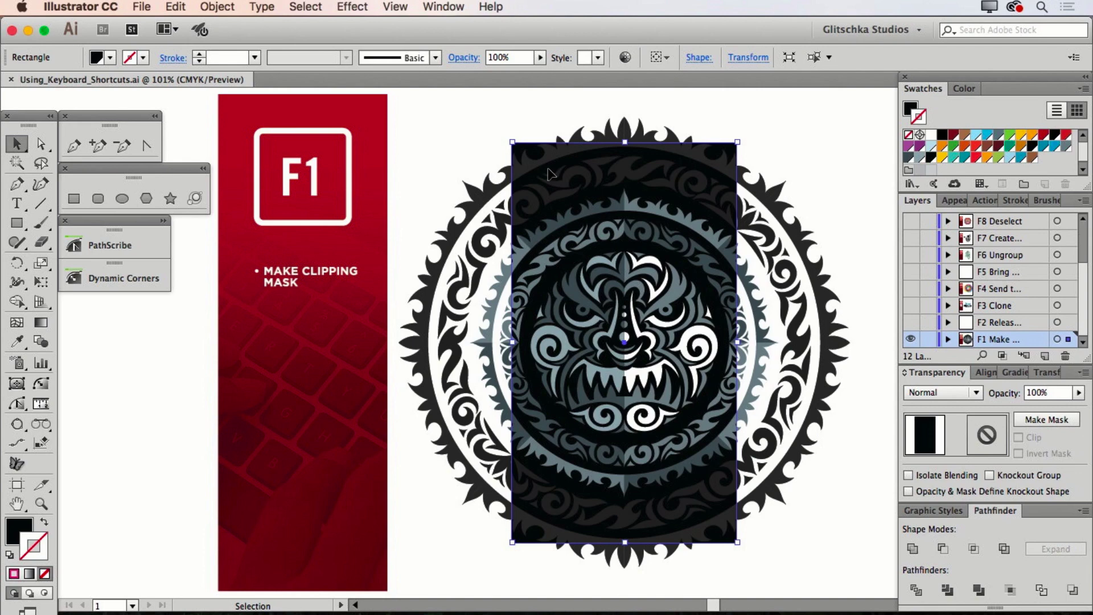
key("super+shift+bracketright")
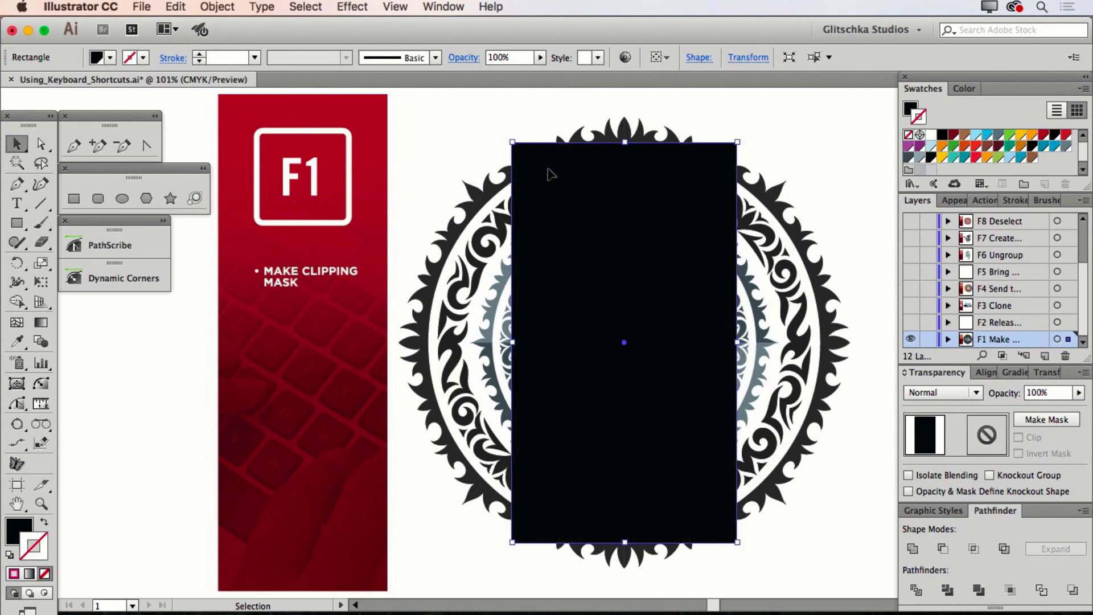
Move the black rectangle aside over the round artwork and undo the move
left_click_drag(564, 173, 592, 163)
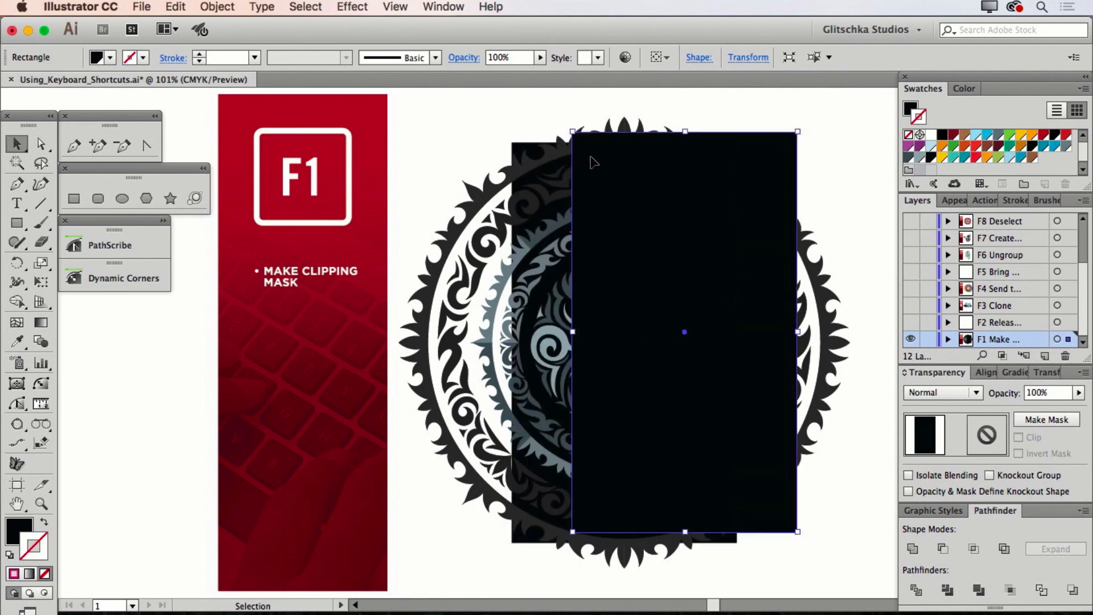
key("super+z")
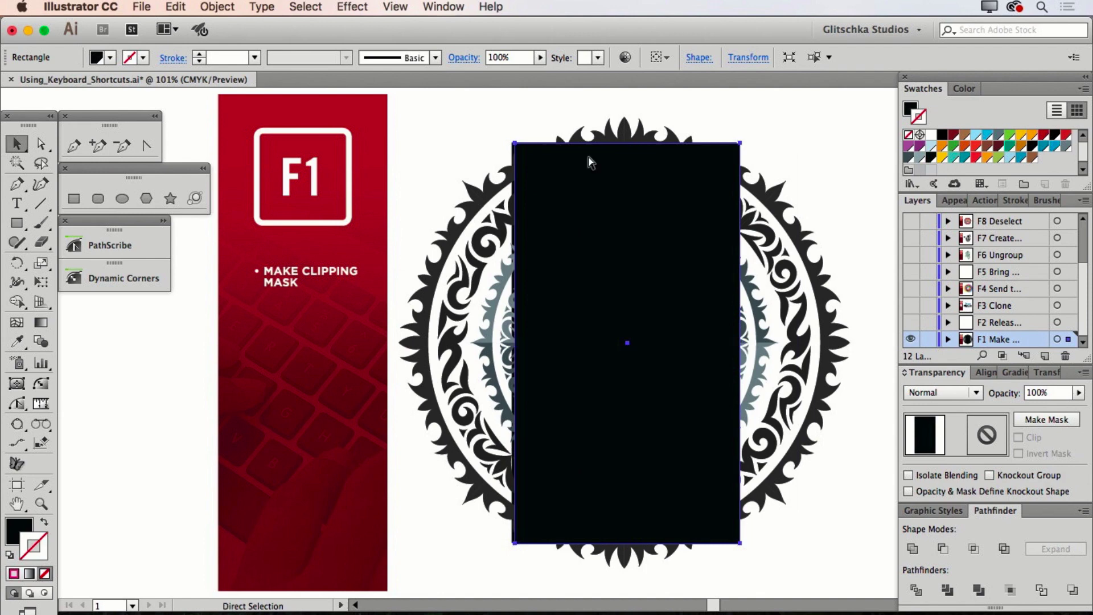
key("super+z")
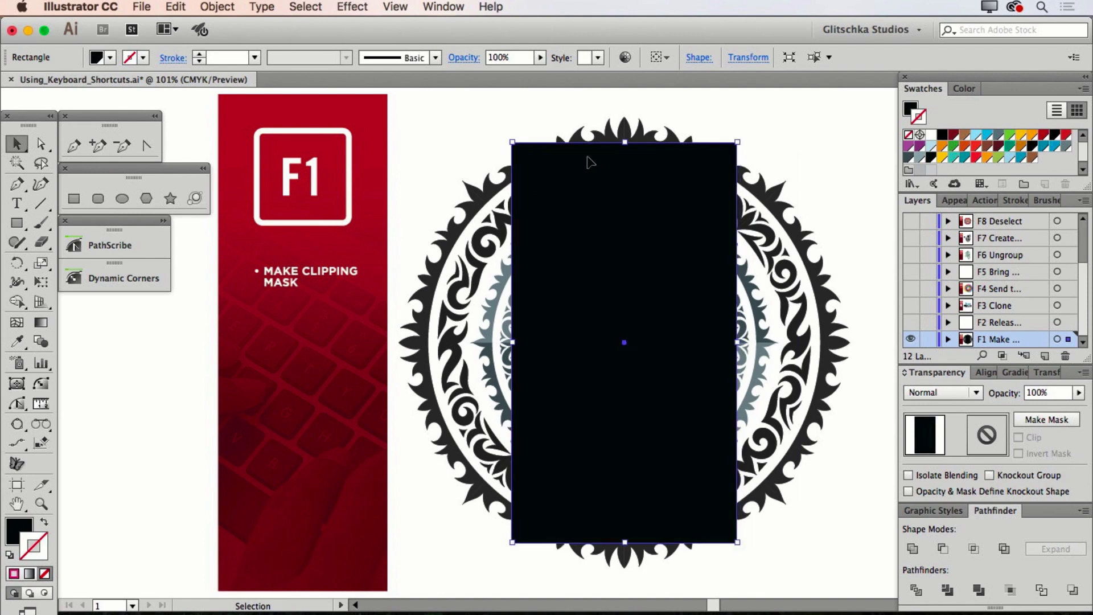
Add the round mask artwork to the selection and make a clipping mask from the black rectangle
left_click(487, 197, "shift")
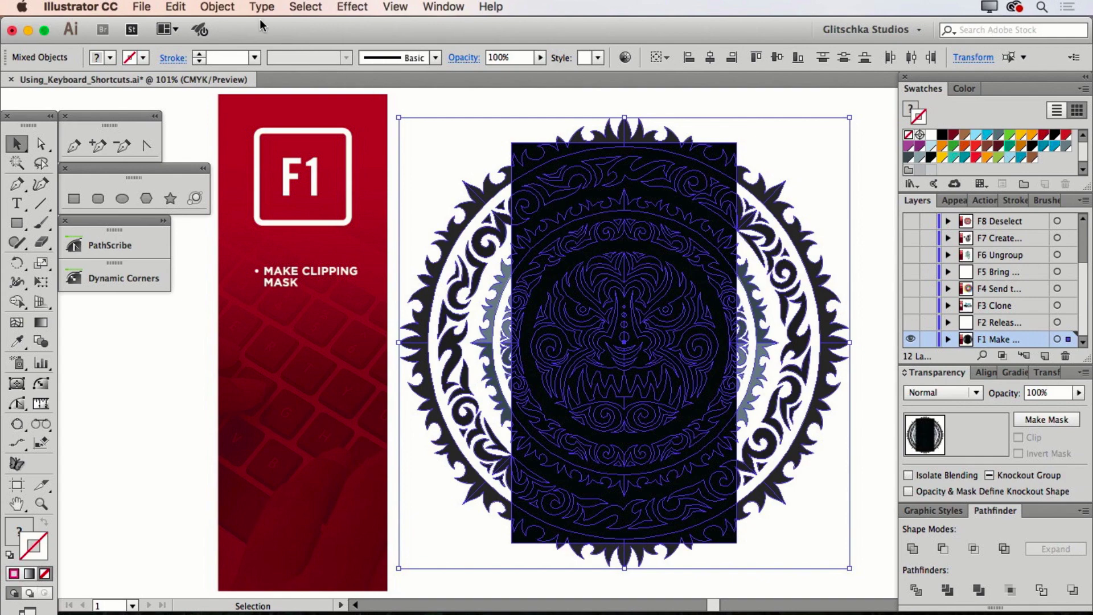
left_click(217, 7)
mouse_move(247, 488)
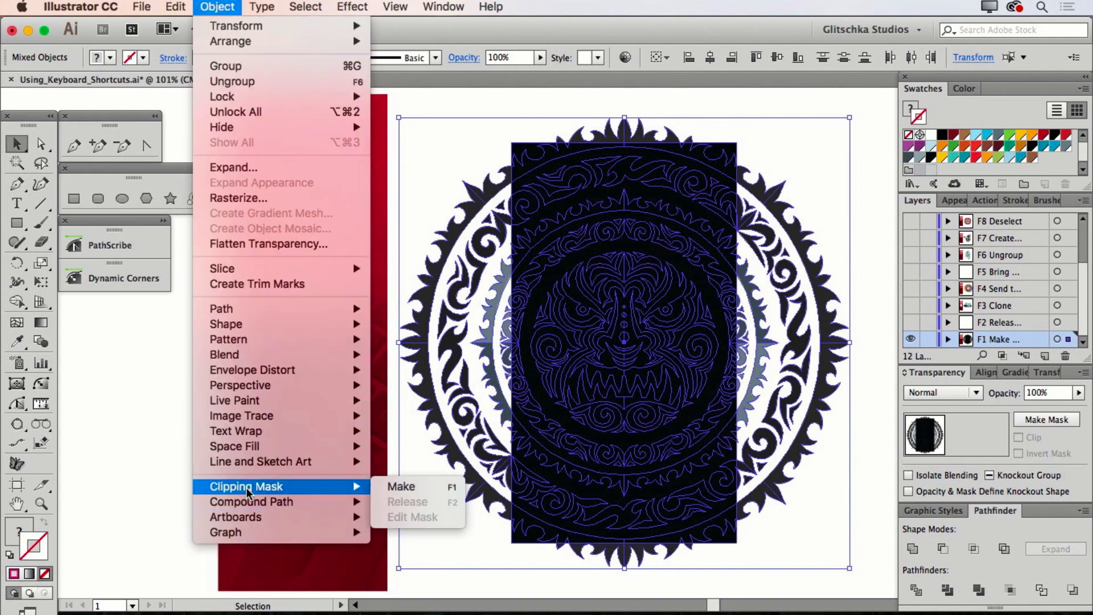
key("F1")
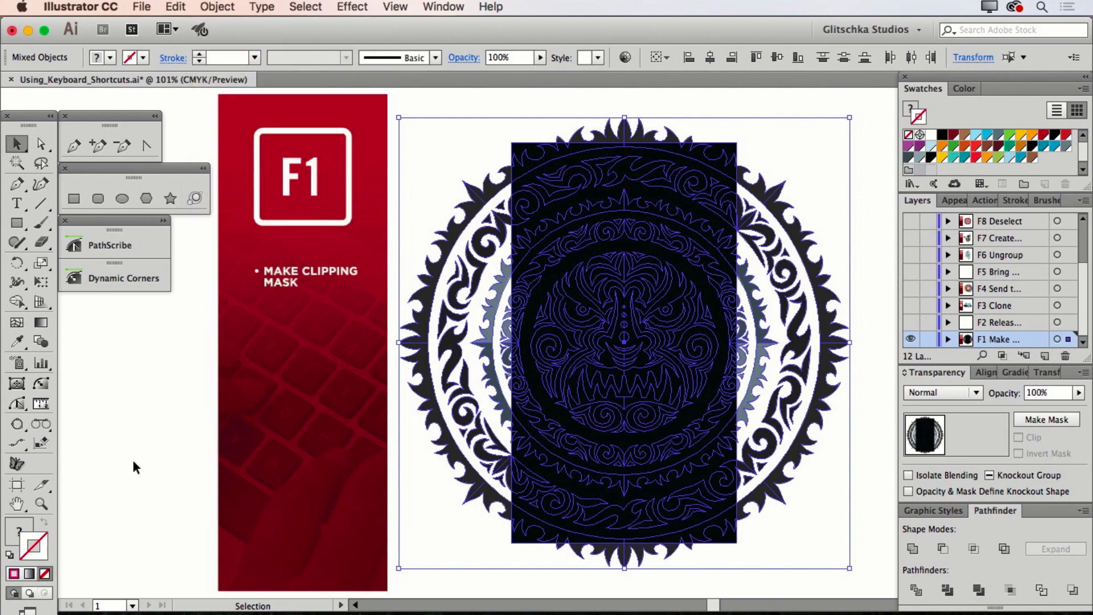
key("F1")
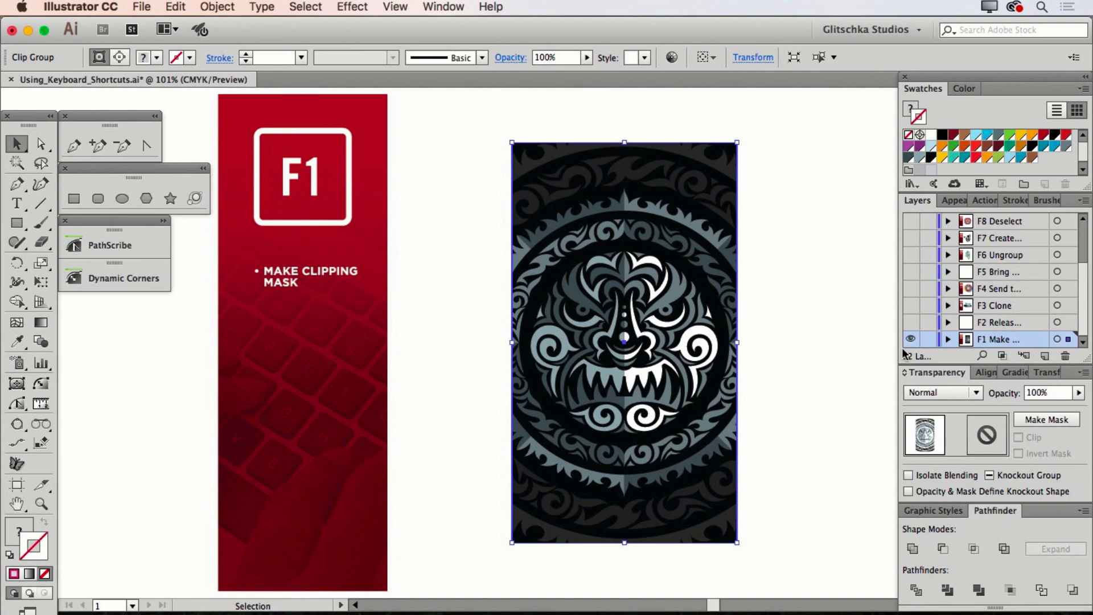
With the F2 layer shown, release the artwork's clipping mask and make it again, leaving nothing selected
left_click(911, 323)
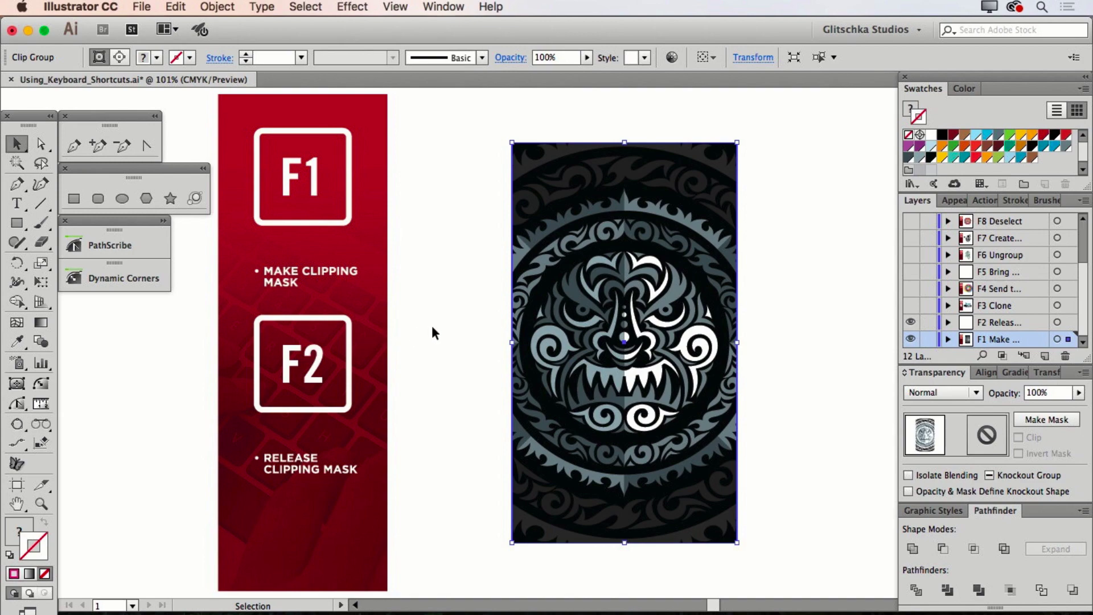
key("F2")
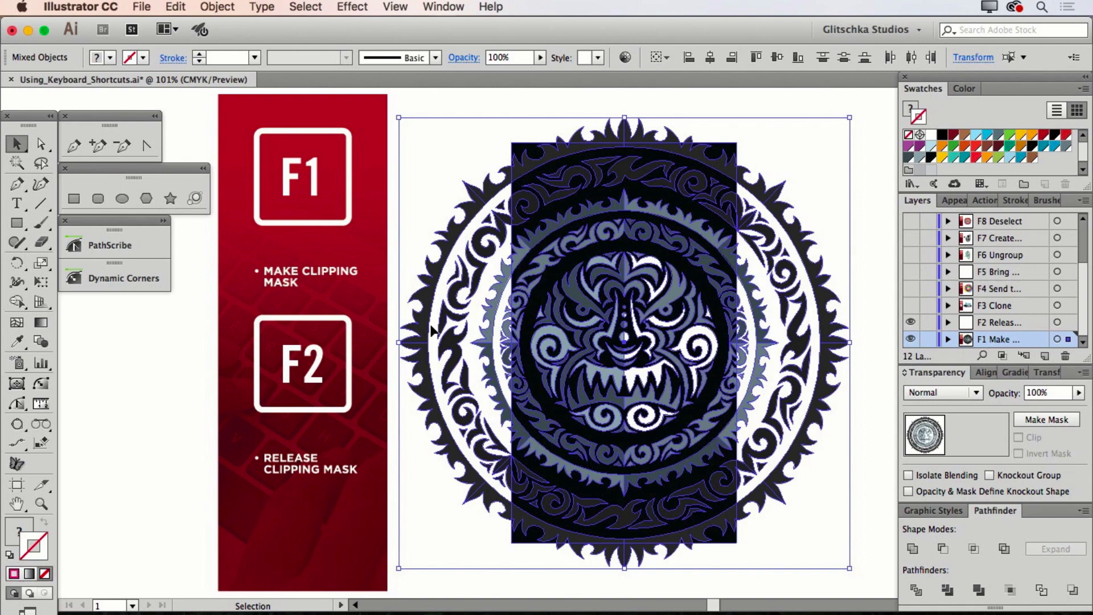
key("F1")
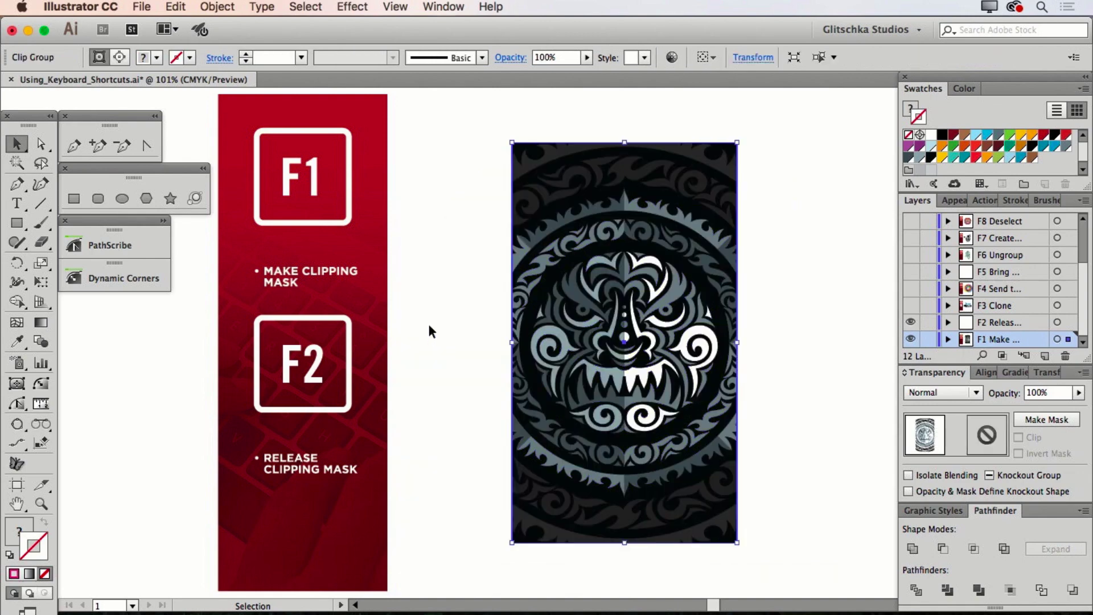
left_click(791, 340)
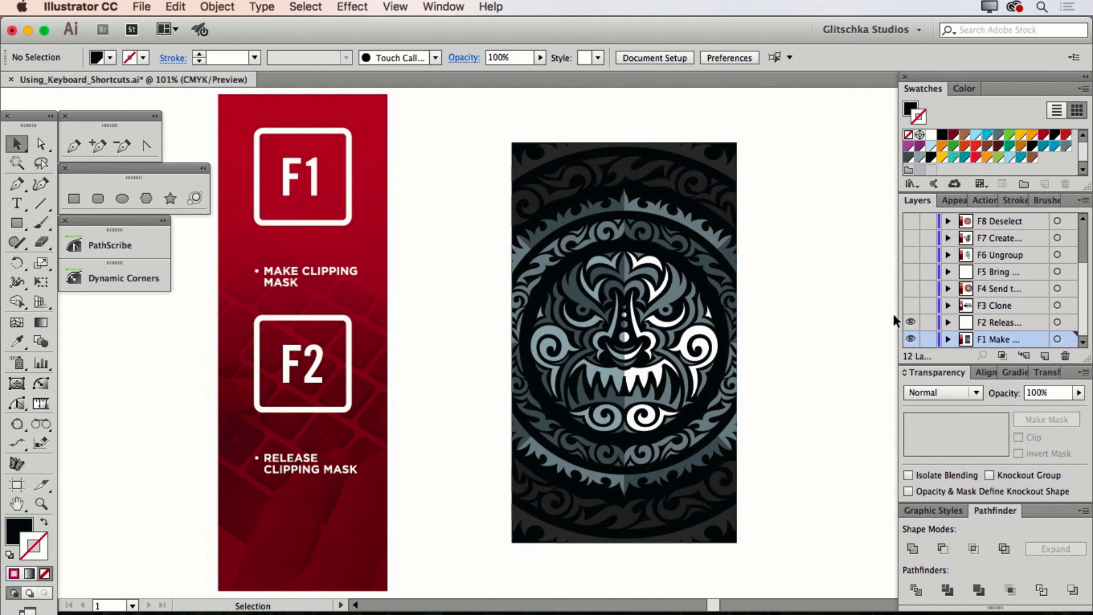
Hide the F1 and F2 layers and show the F3 Clone layer
left_click(911, 322)
left_click(910, 305)
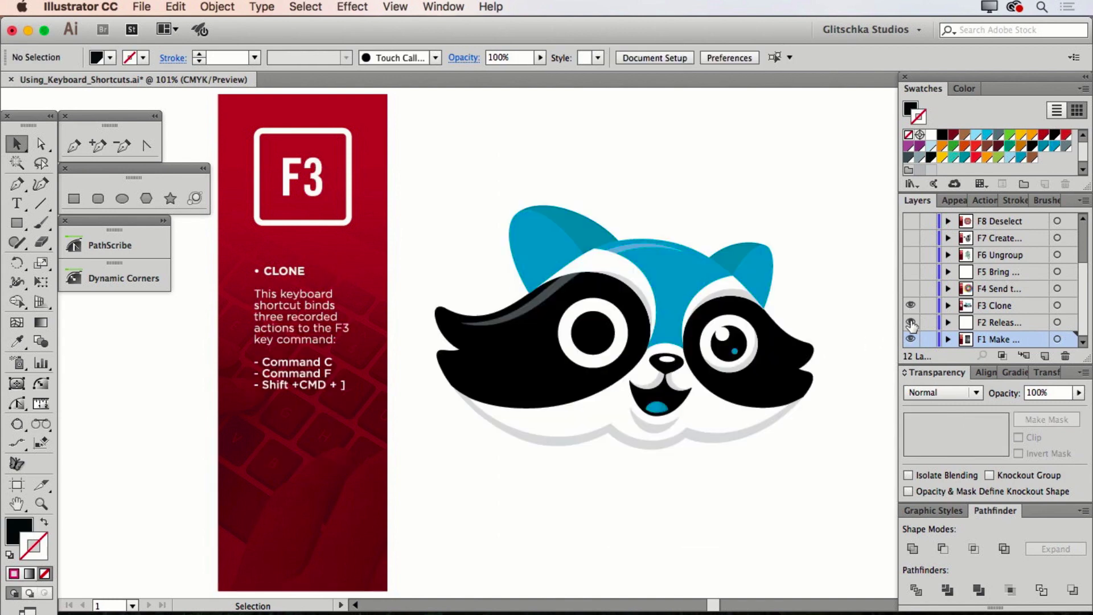
left_click(911, 339)
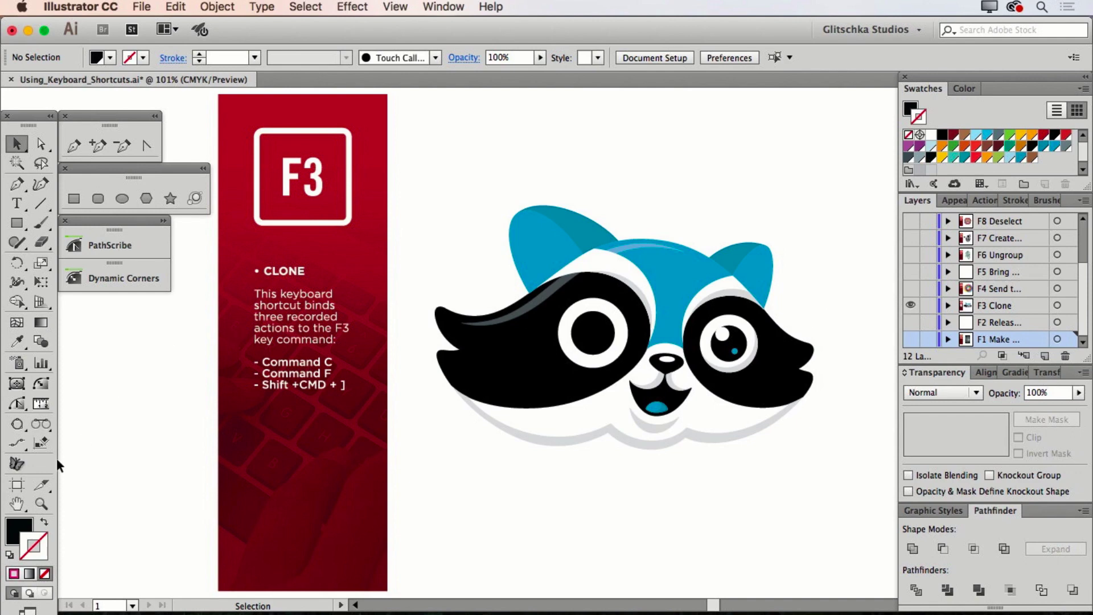
Clone the white circle of the raccoon's unfinished eye and apply the magenta-outline graphic style to the copy
left_click(42, 504)
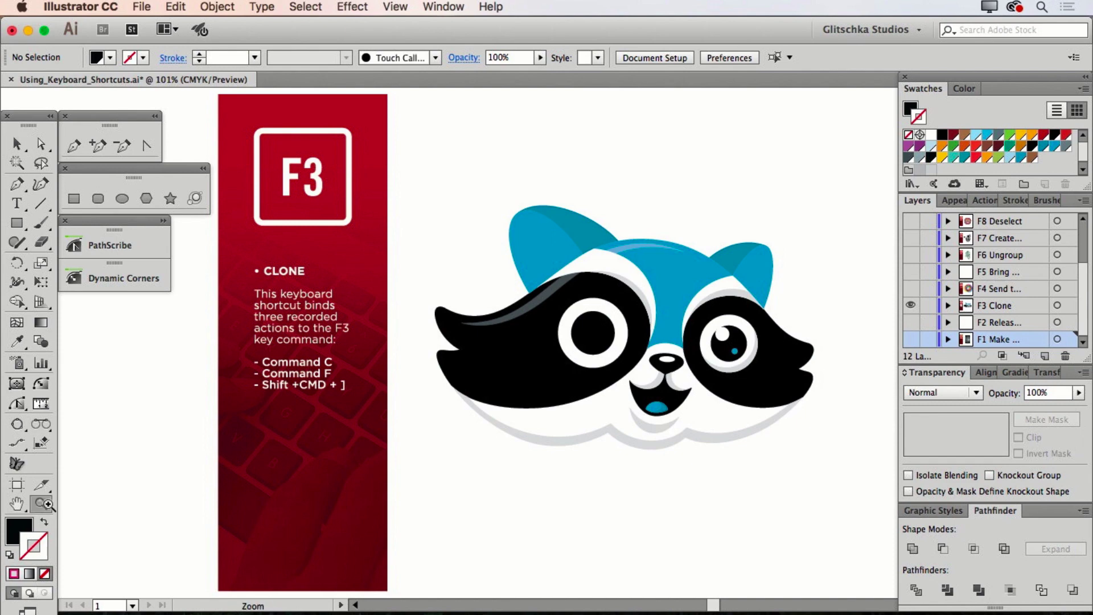
left_click_drag(503, 247, 718, 445)
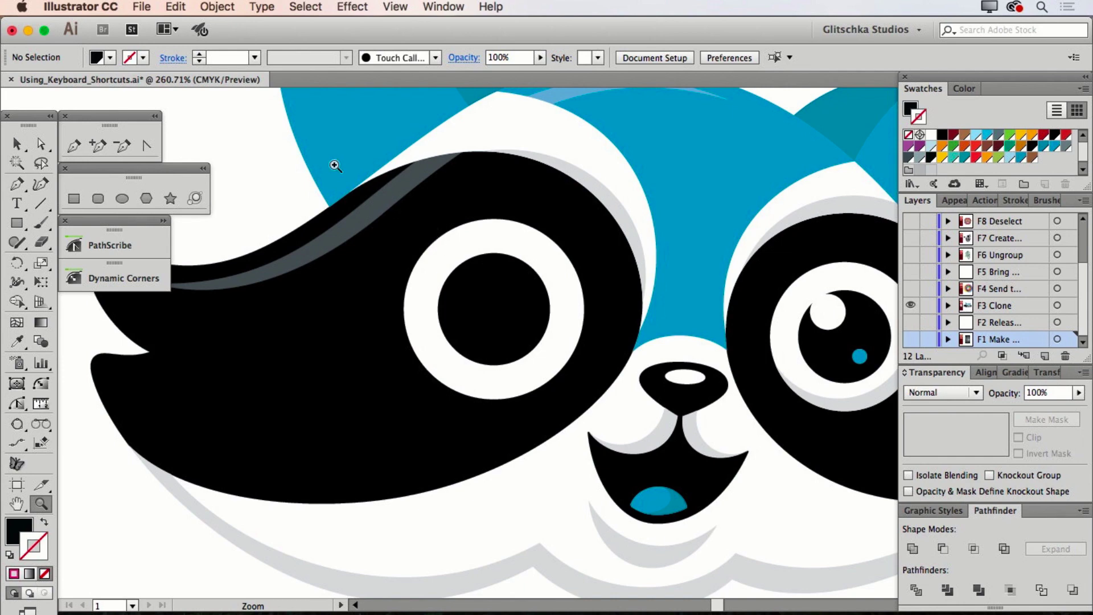
left_click_drag(333, 166, 666, 495)
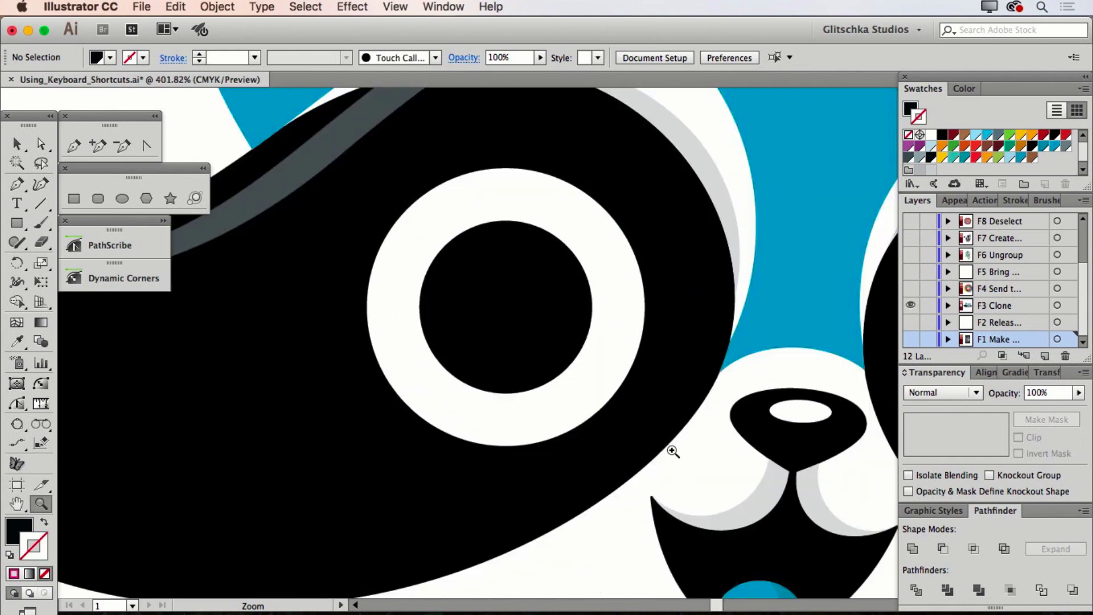
key("v")
left_click(598, 385)
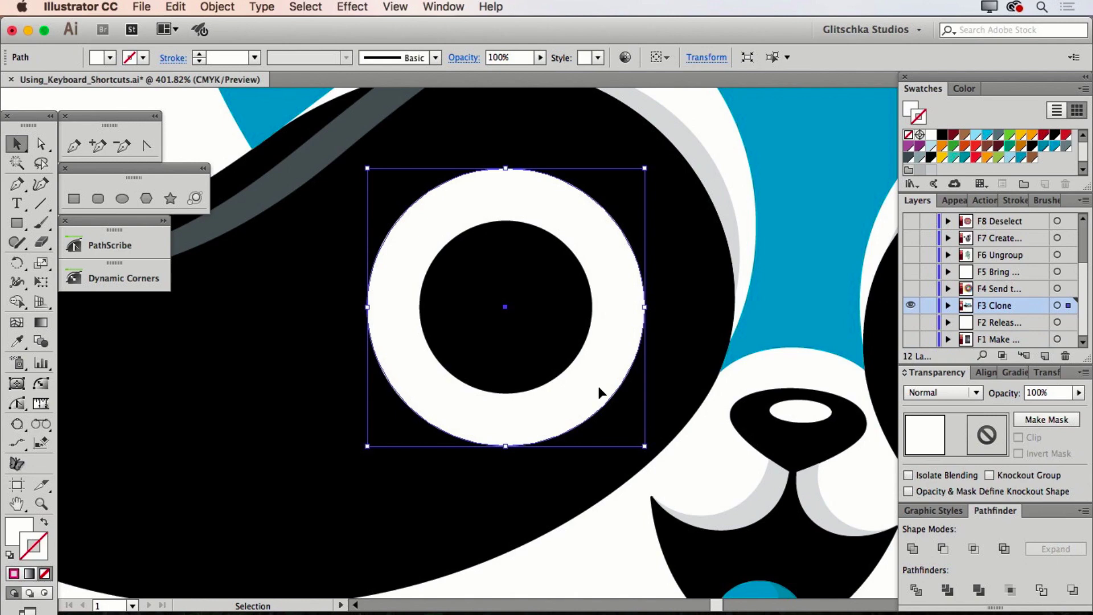
key("ctrl+alt+shift+8")
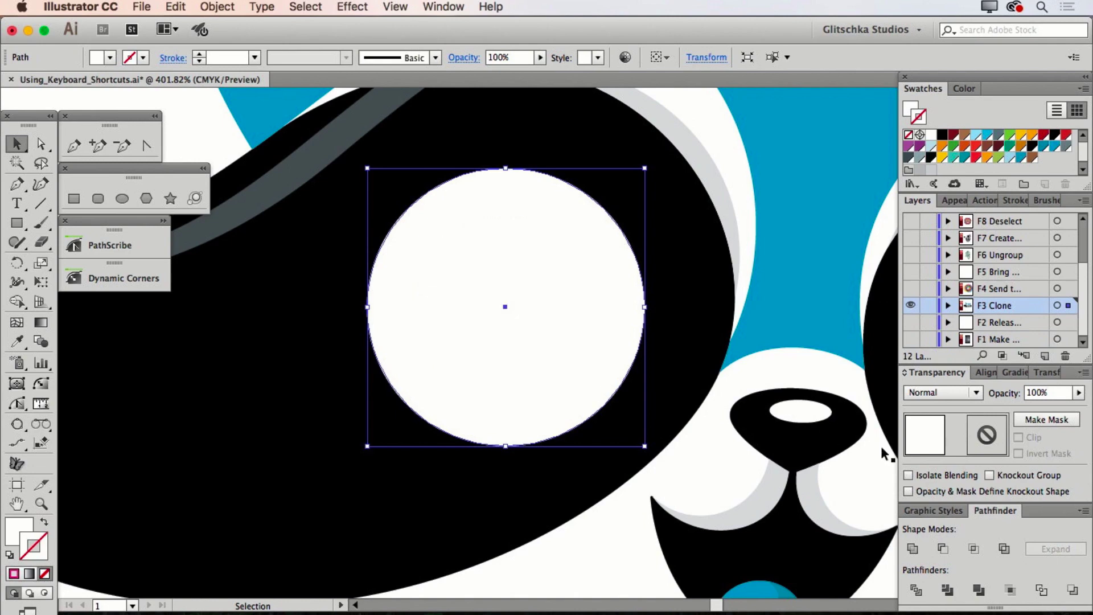
left_click(948, 511)
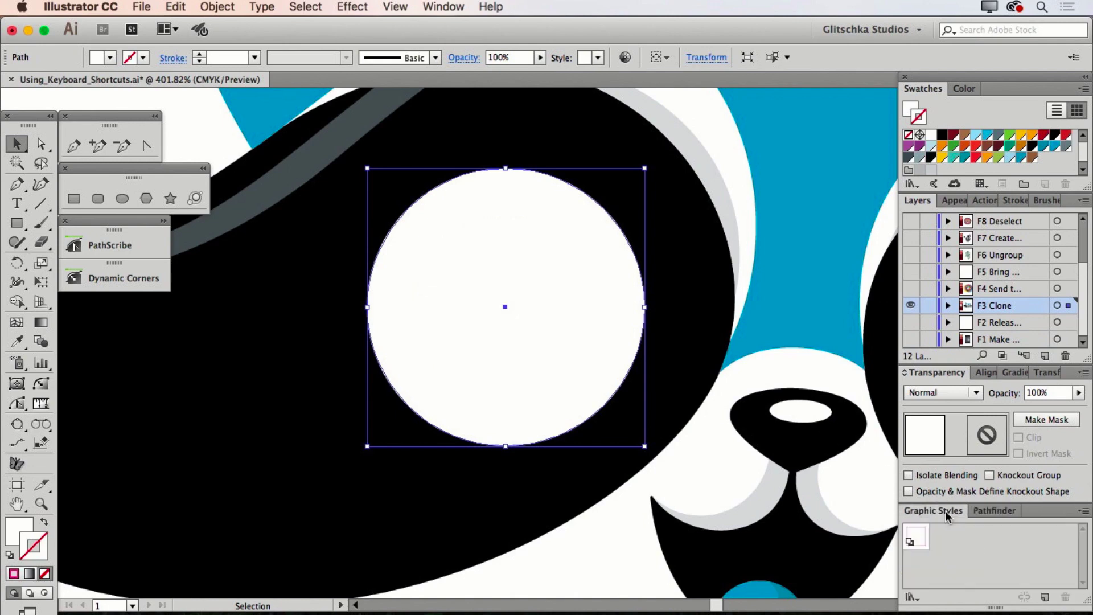
left_click(917, 539)
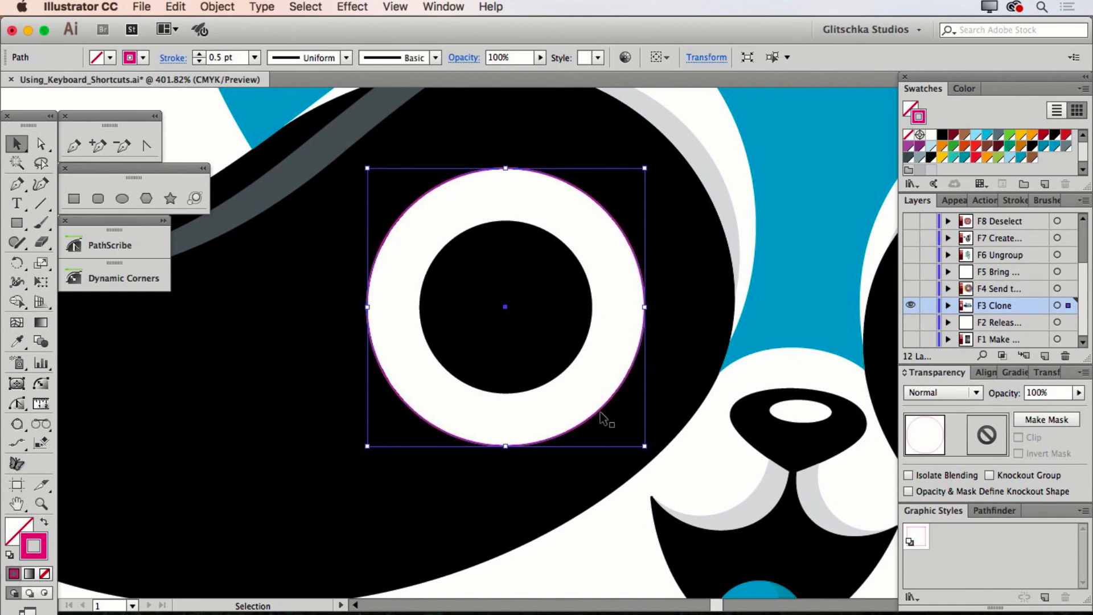
Clone the outlined circle, offset the copy up and to the left, and subtract it from the first to leave a crescent
mouse_move(599, 414)
left_mouse_down()
mouse_move(586, 387)
mouse_move(598, 410)
left_mouse_up()
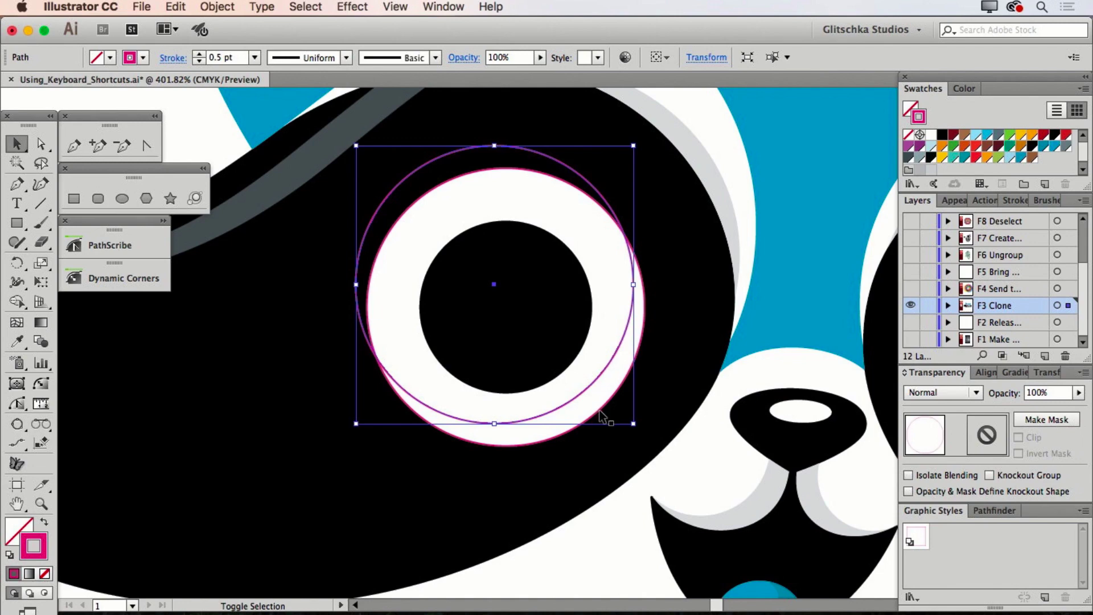
left_click(602, 419, "shift")
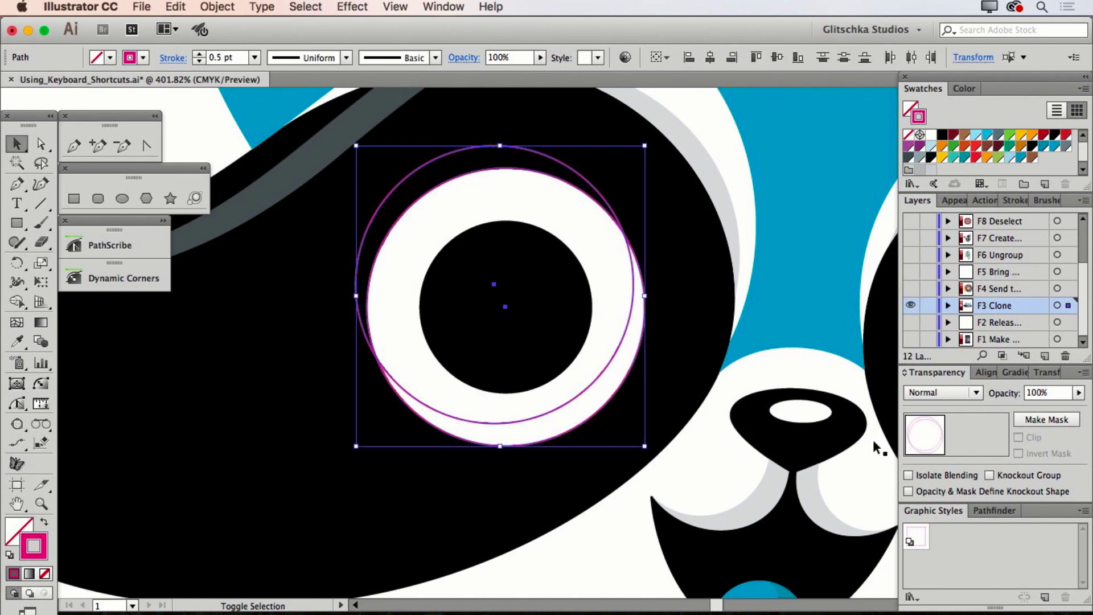
left_click(973, 513)
left_click(941, 550)
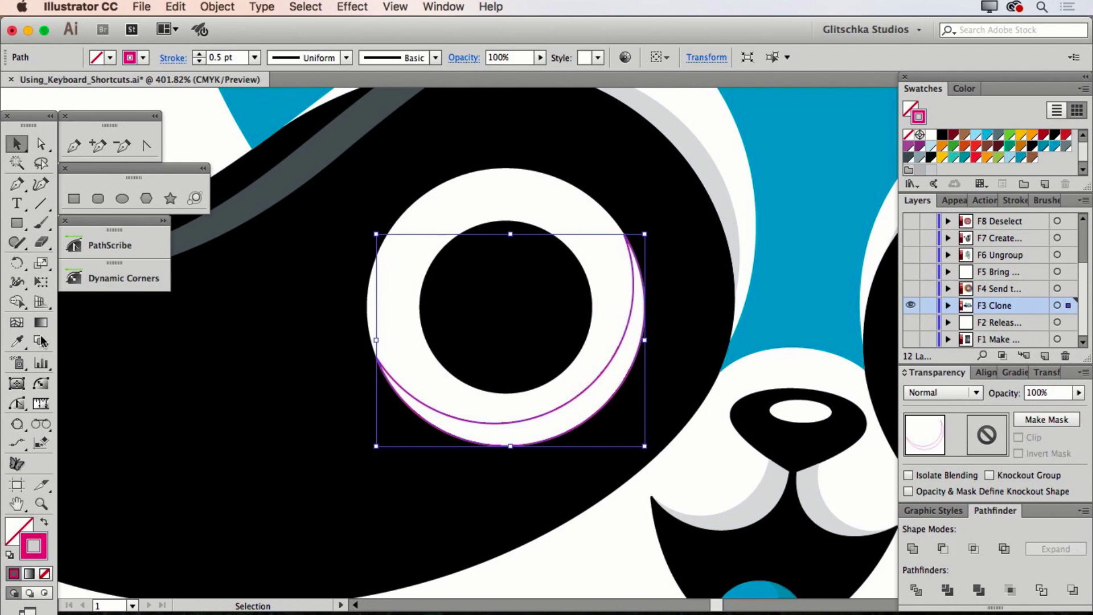
Fill the eye's crescent with the light grey sampled from the face shading using the Eyedropper
left_click(16, 341)
left_click(723, 180)
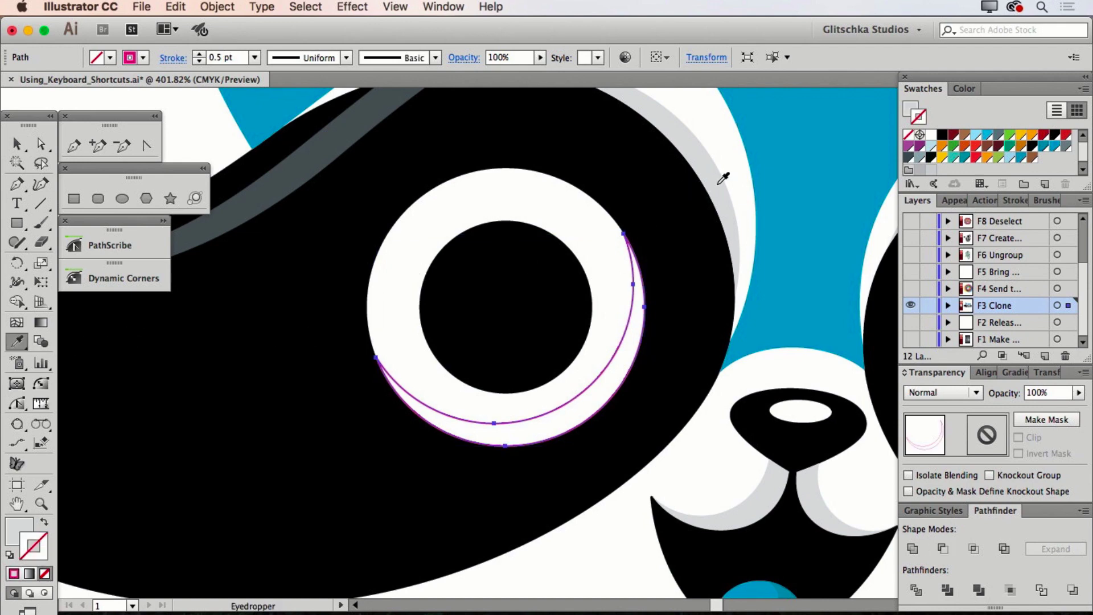
key("v")
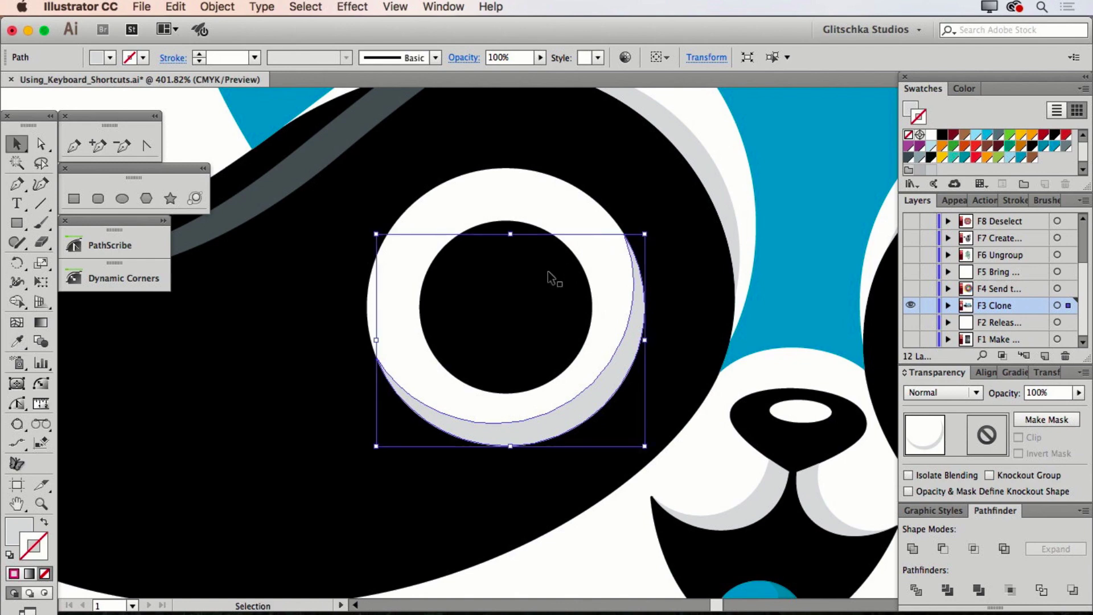
Clone the black pupil, shrink the copy, fill it white and place it as a highlight at the pupil's upper left
left_click(551, 278)
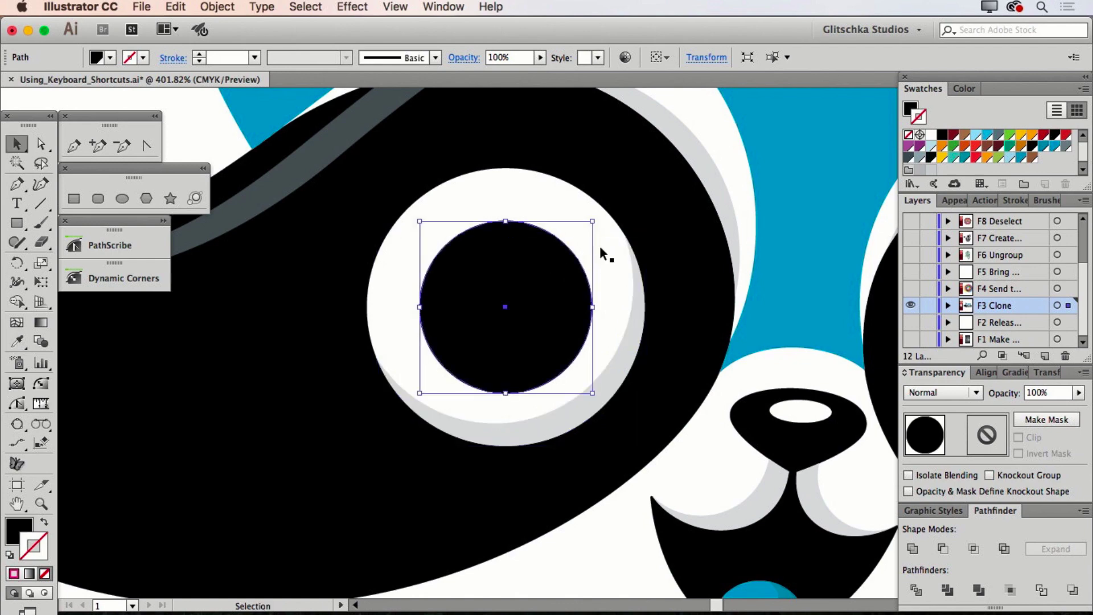
left_click_drag(593, 221, 541, 272)
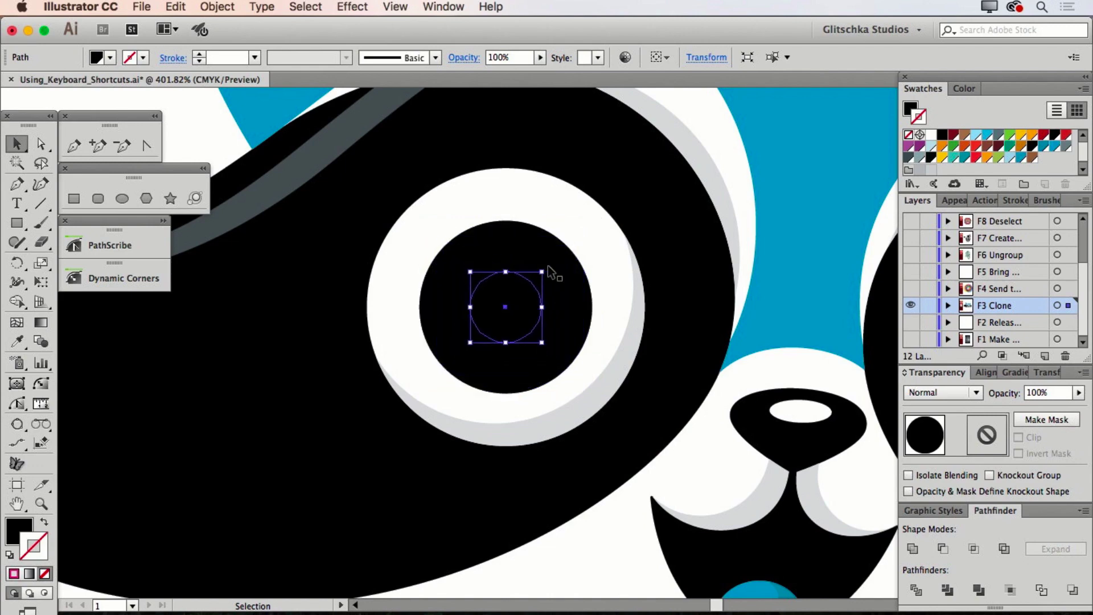
left_click(941, 135)
left_click(931, 135)
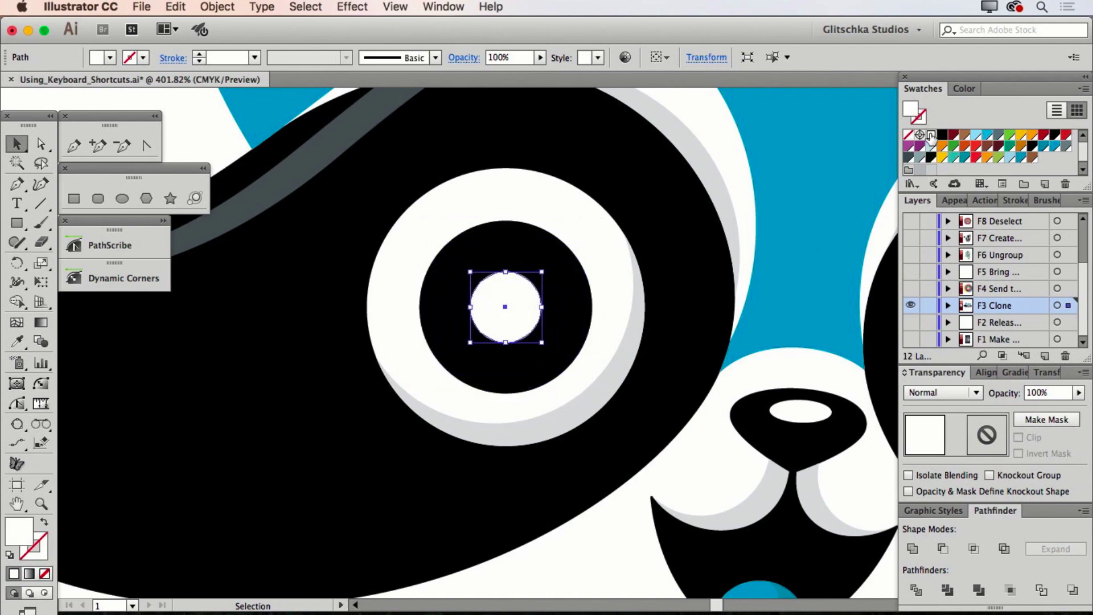
left_click_drag(523, 294, 492, 247)
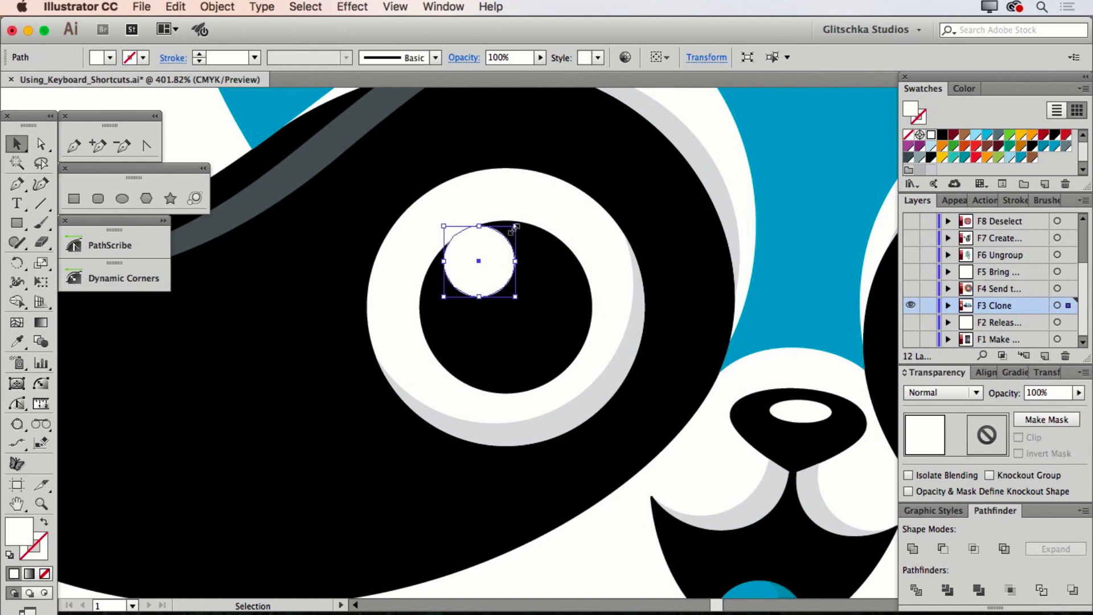
Clone the white highlight as a smaller dot at the pupil's lower right and fill it with the face's blue
left_click_drag(515, 226, 544, 350)
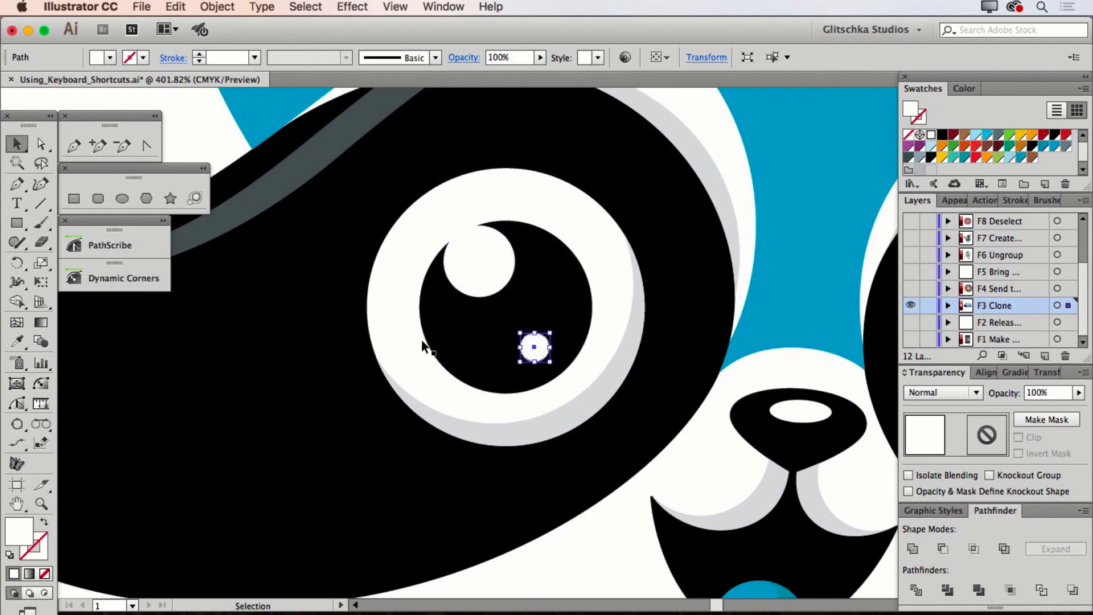
double_click(17, 342)
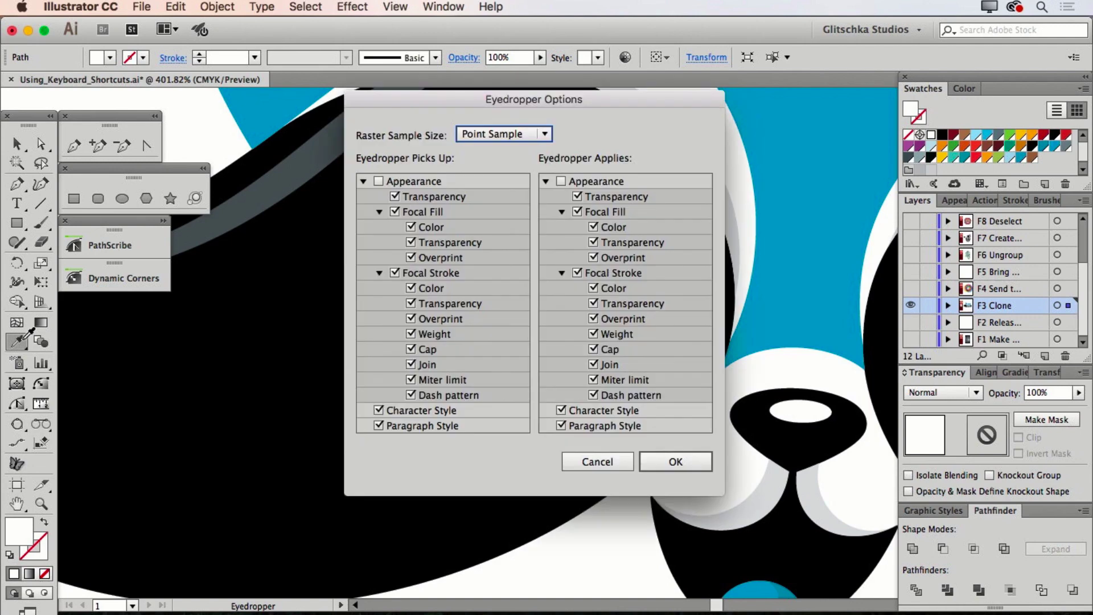
left_click(614, 453)
left_click(799, 268)
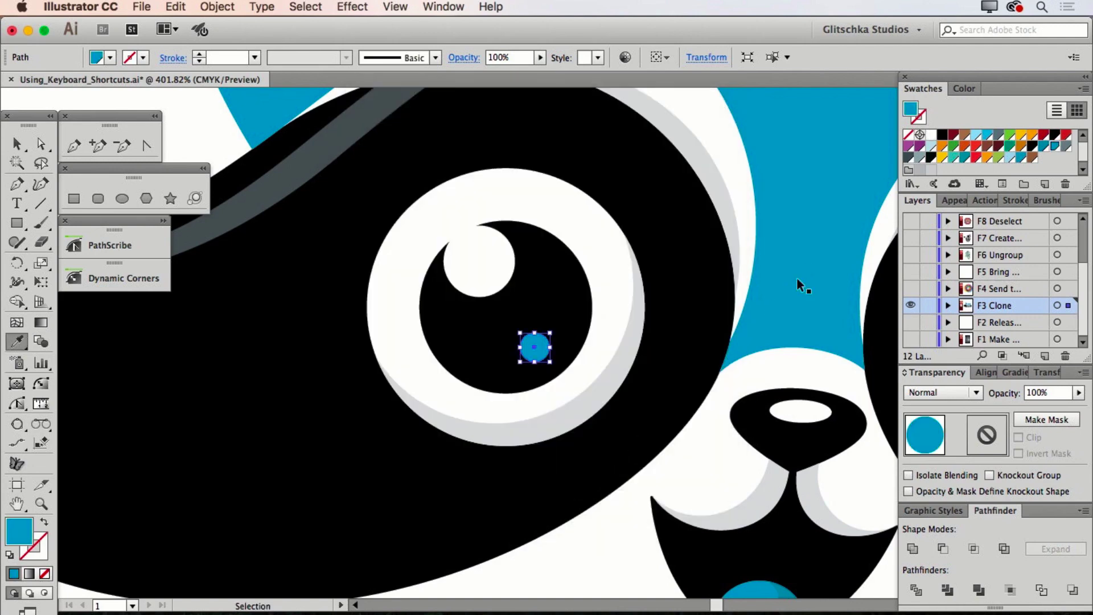
Deselect the finished eye artwork, hide the F3 Clone layer and show the F4 Send to Back layer
key("super+0")
key("super+shift+a")
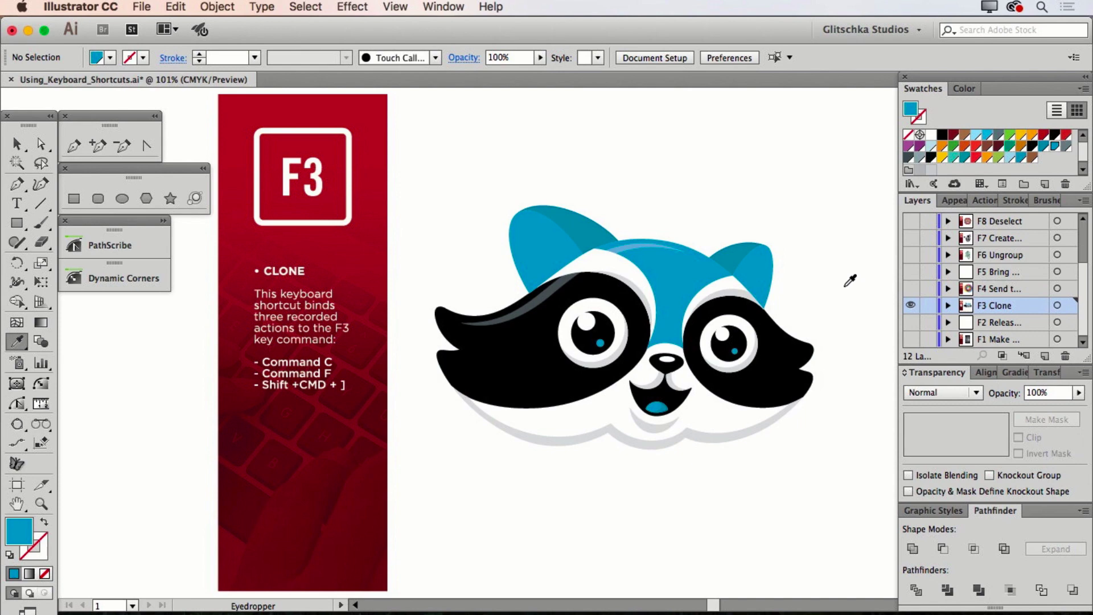
left_click(911, 308)
left_click(912, 289)
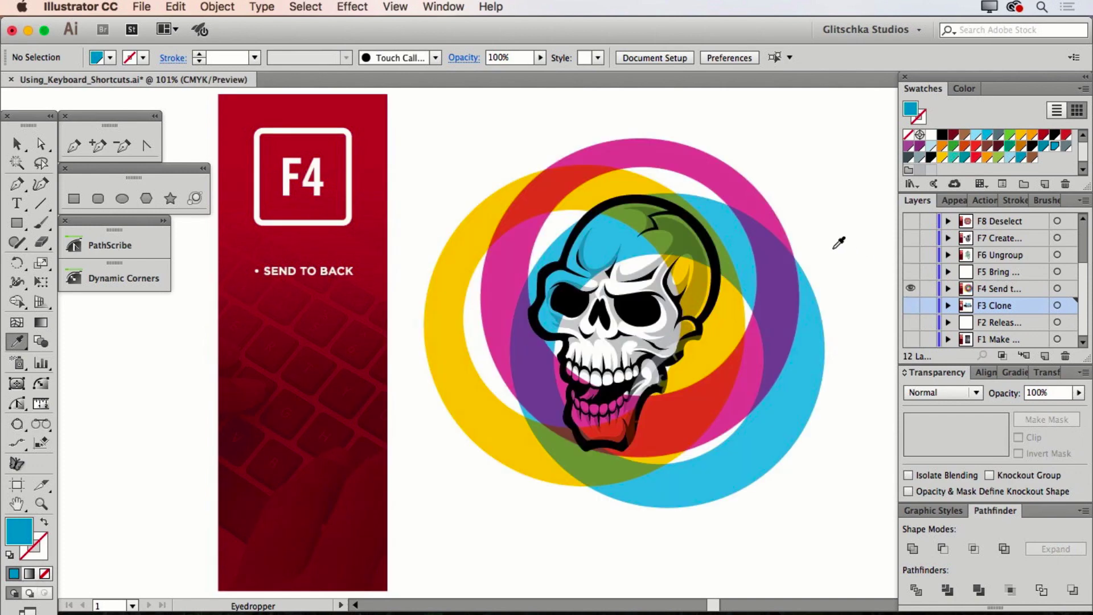
Send the coloured rings group to the back, behind the skull, and leave nothing selected
key("v")
left_click(772, 249)
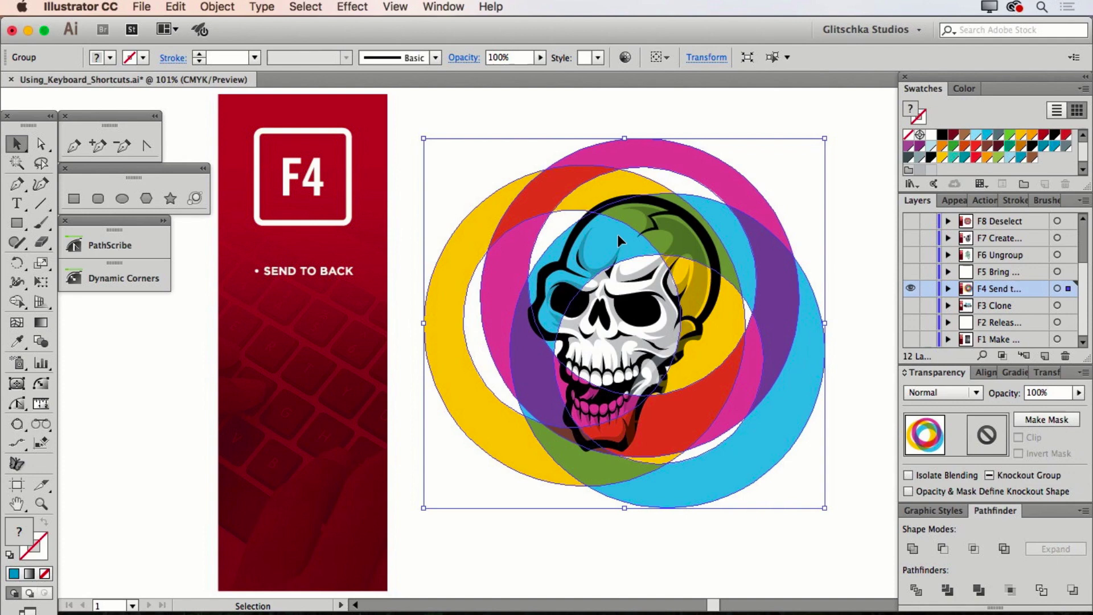
left_click(224, 8)
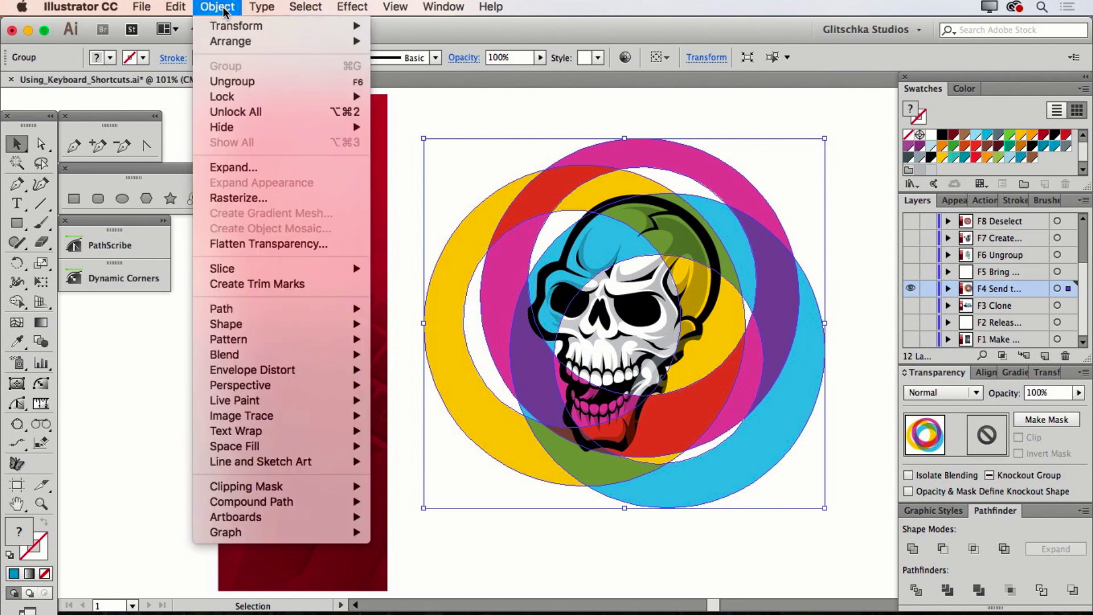
mouse_move(228, 42)
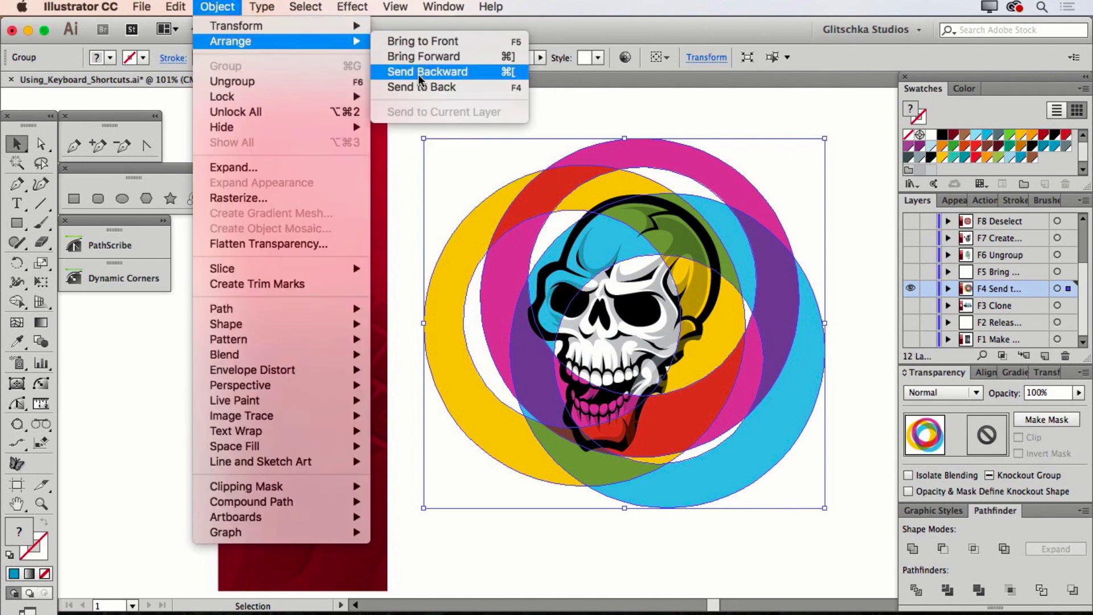
key("F4")
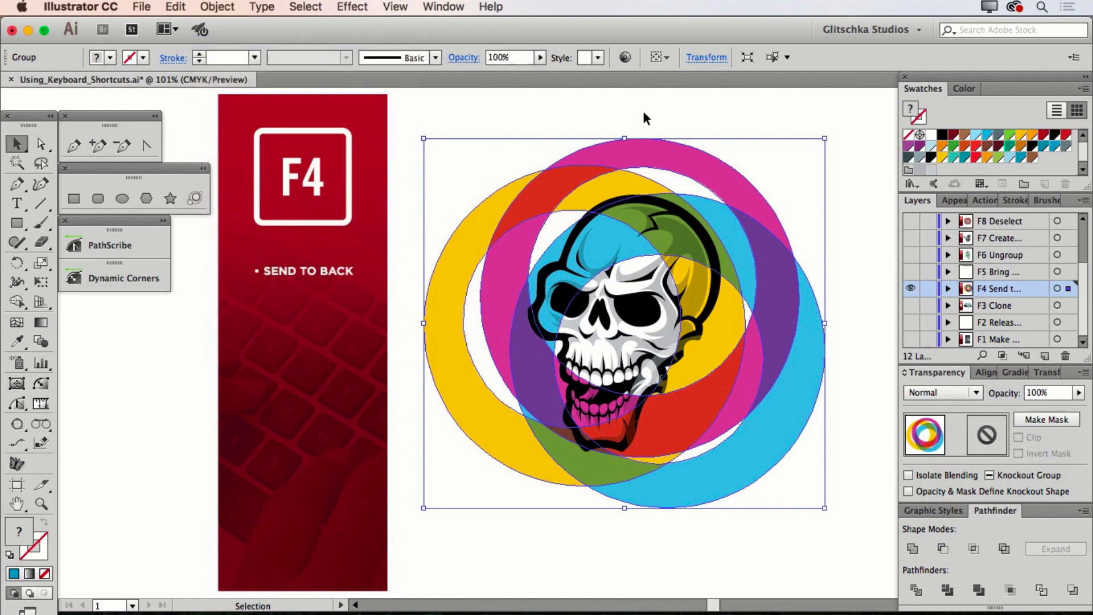
key("F4")
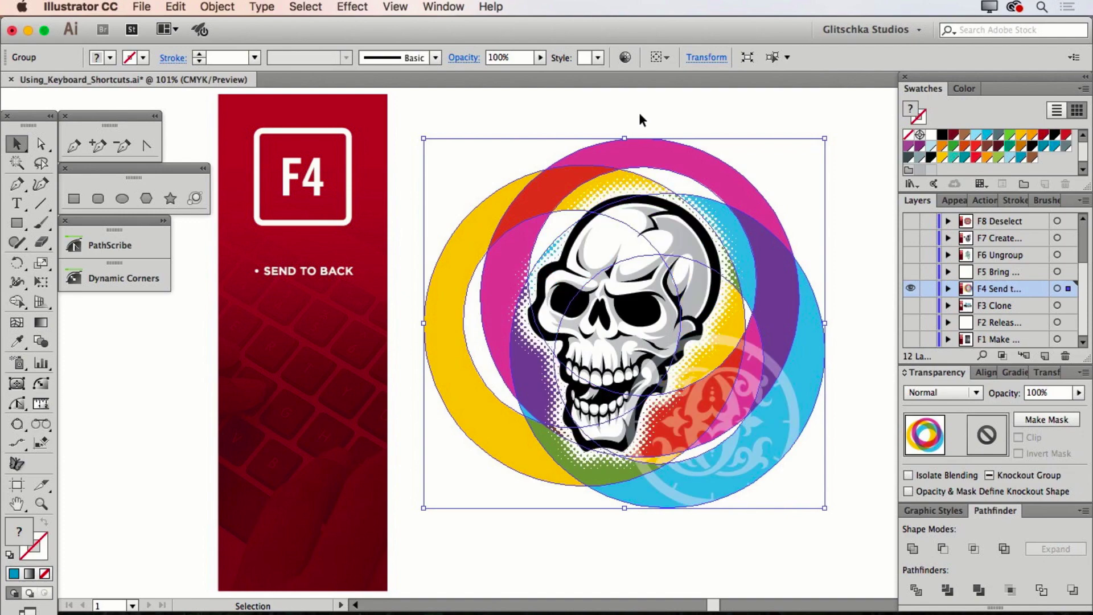
left_click(641, 118)
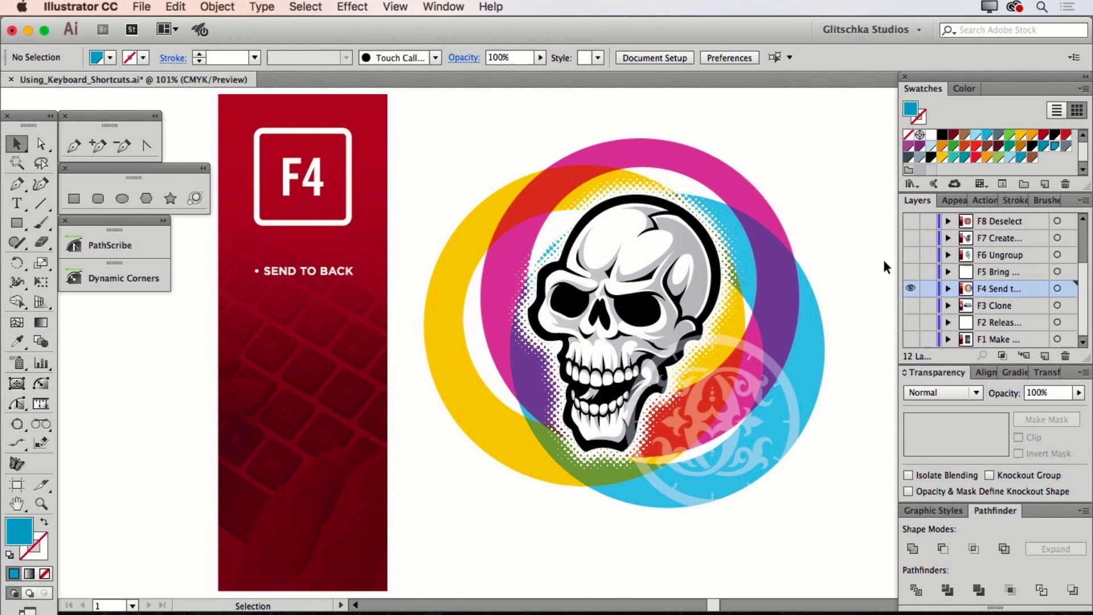
Show the F5 Bring to Front layer alongside F4, then select the skull group and deselect it
left_click(910, 271)
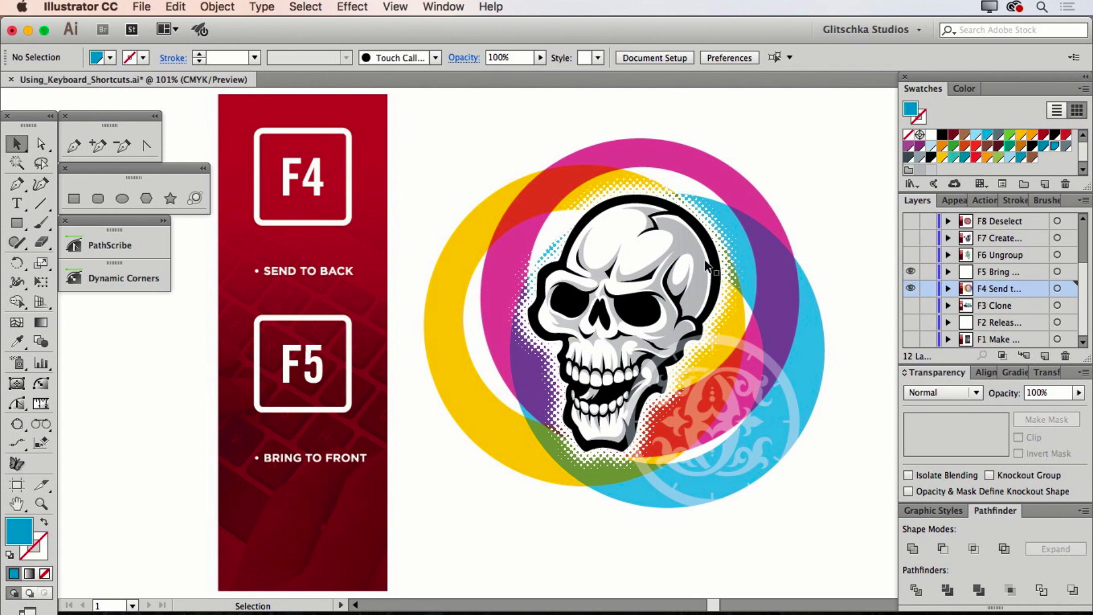
left_click(681, 238)
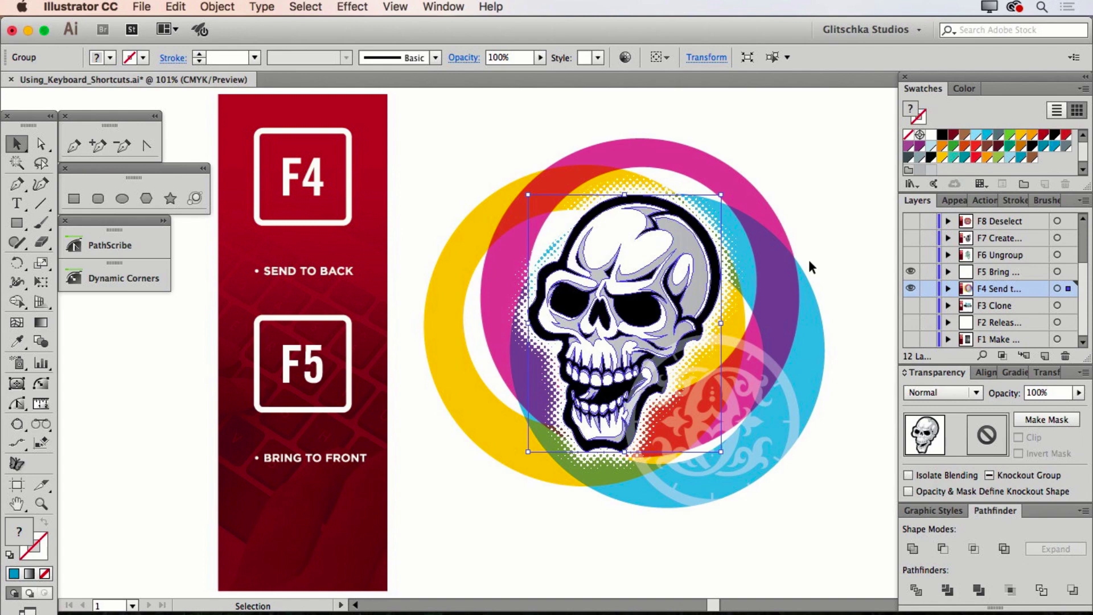
left_click(824, 193)
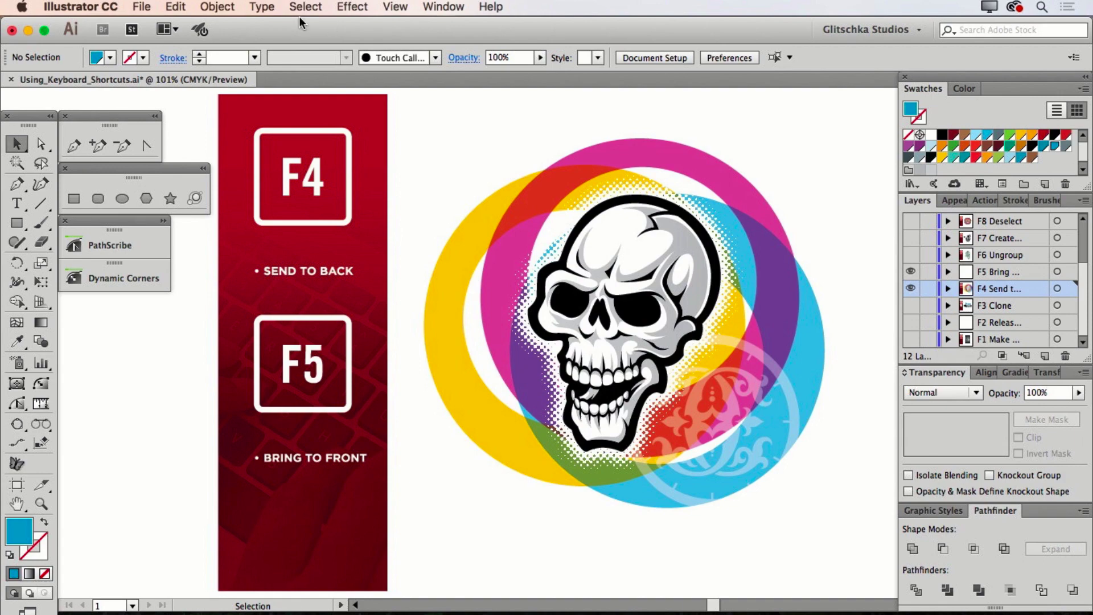
left_click(227, 6)
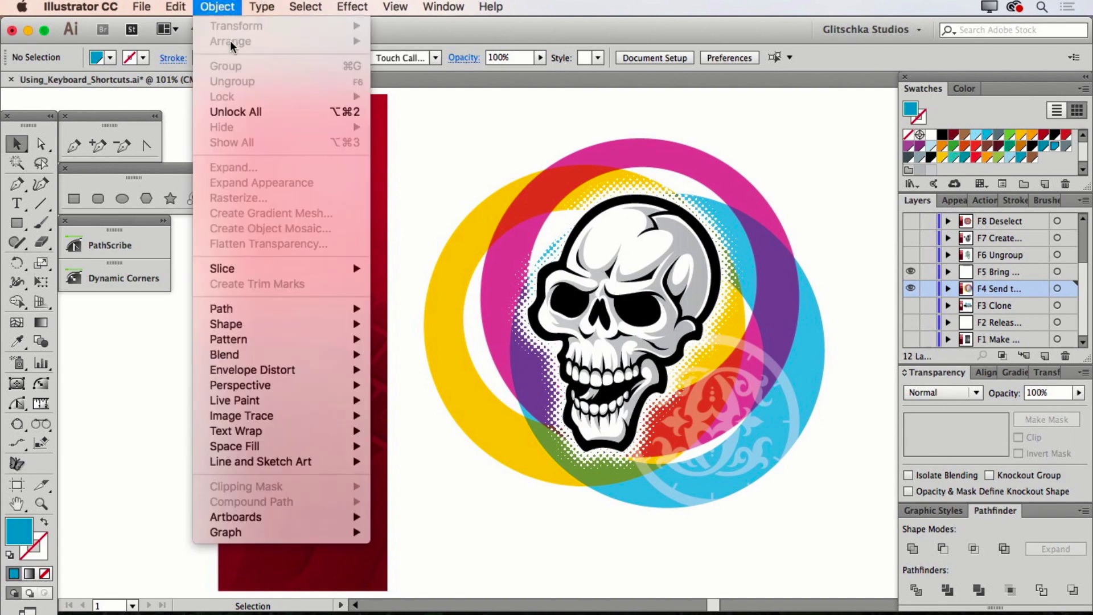
left_click(453, 123)
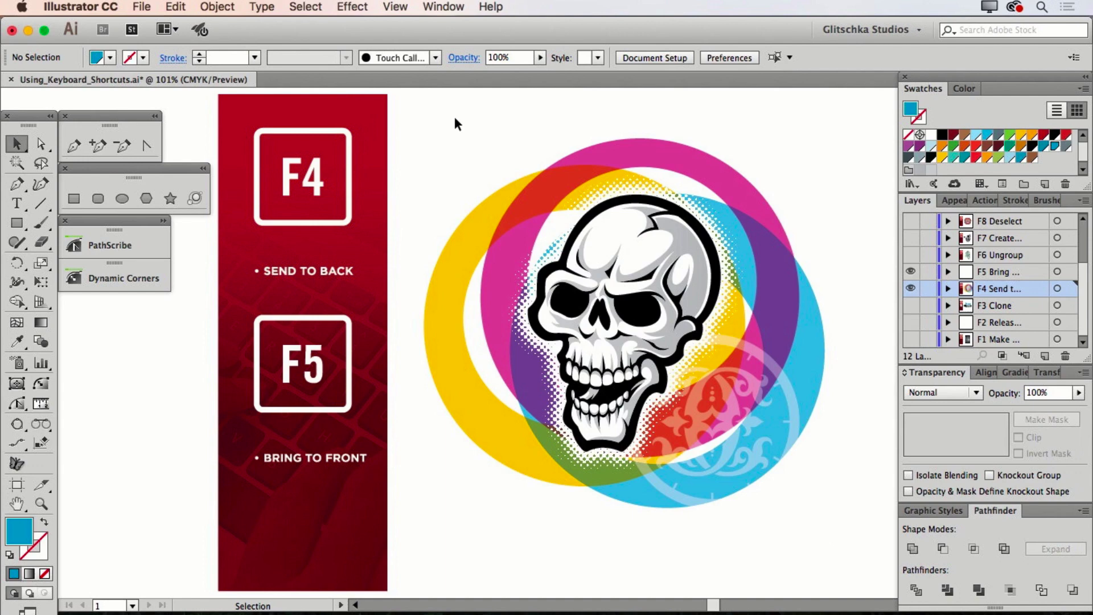
Show only the F6 Ungroup layer, hiding F4 and F5, and select the light blue arm segment of the dancing figure
left_click(911, 255)
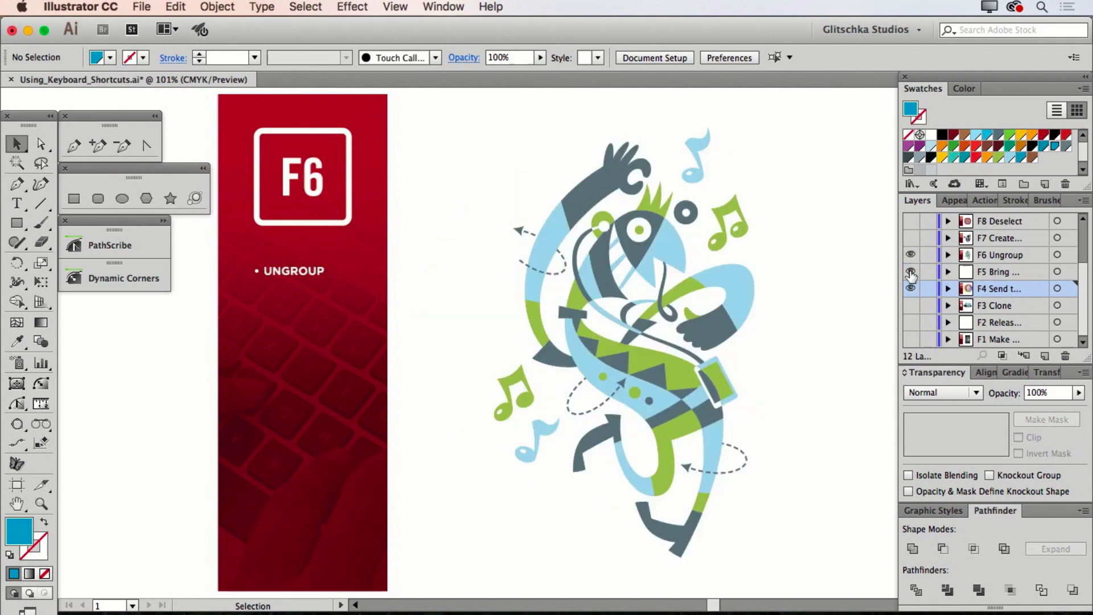
left_click(910, 289)
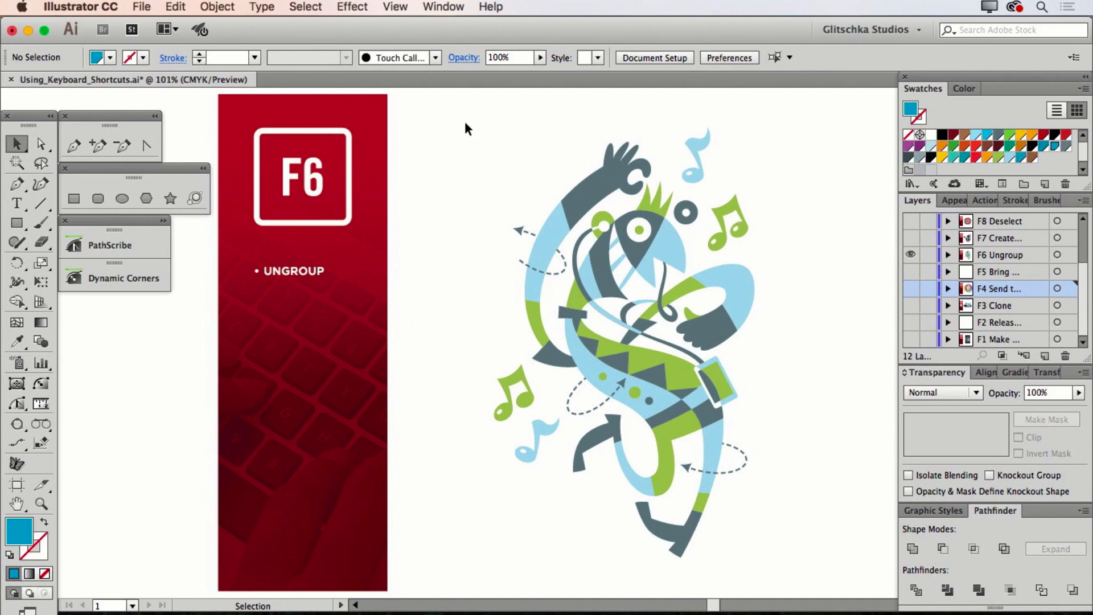
left_click(599, 178)
left_click(538, 238)
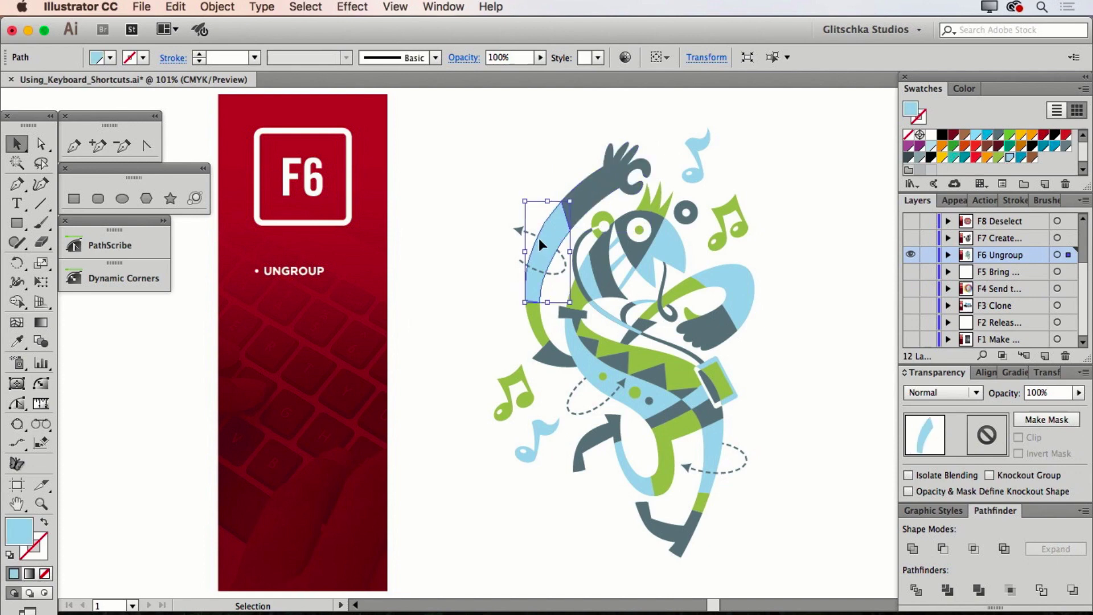
Check the green arm segment as a separate path, then select the whole dancing figure with its music notes and group everything
left_click(535, 319)
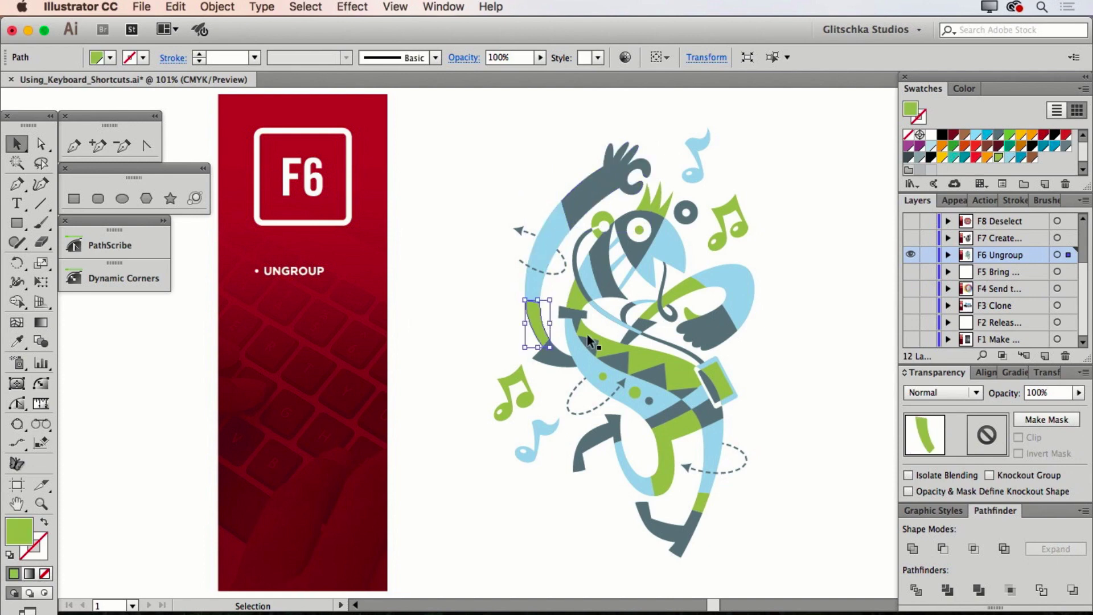
left_click(499, 199)
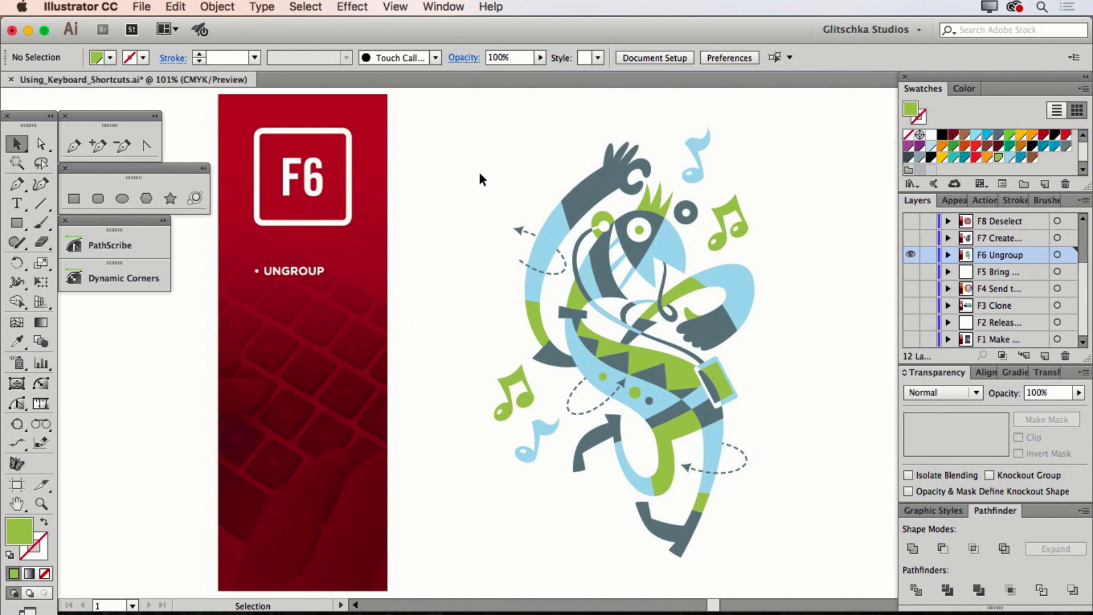
left_click_drag(464, 124, 797, 541)
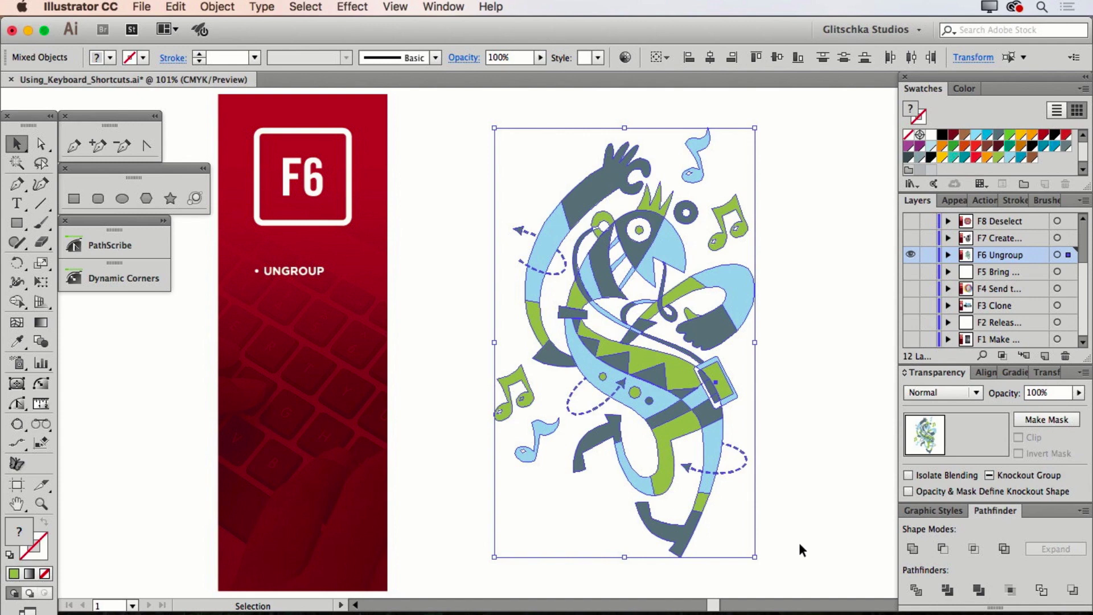
key("ctrl+g")
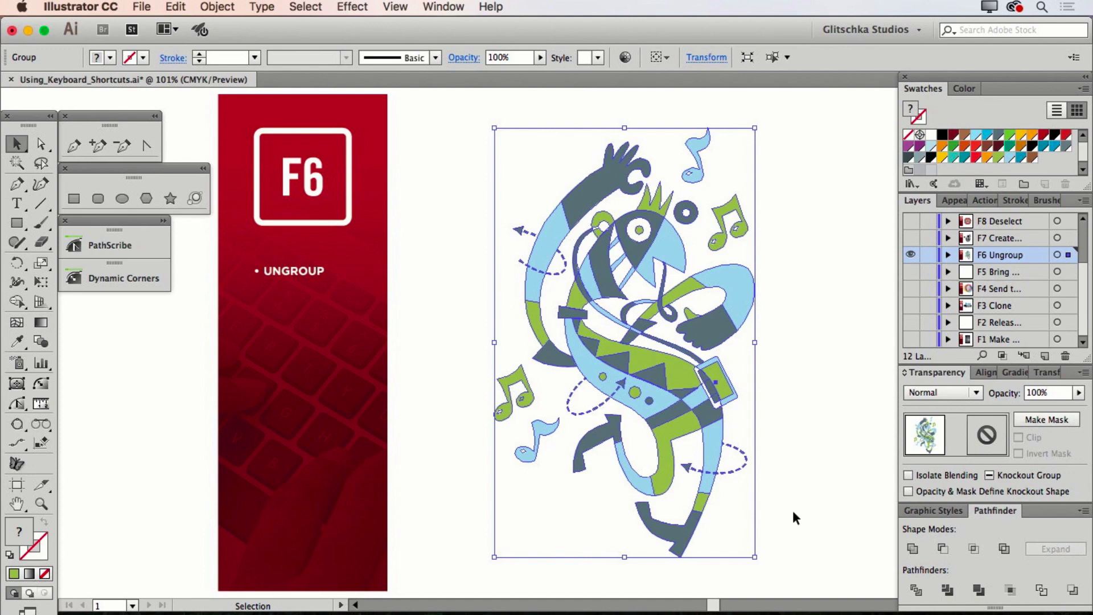
Ungroup the dancing figure artwork, select only its light blue bent-arm segment as a check, and leave nothing selected
left_click(230, 8)
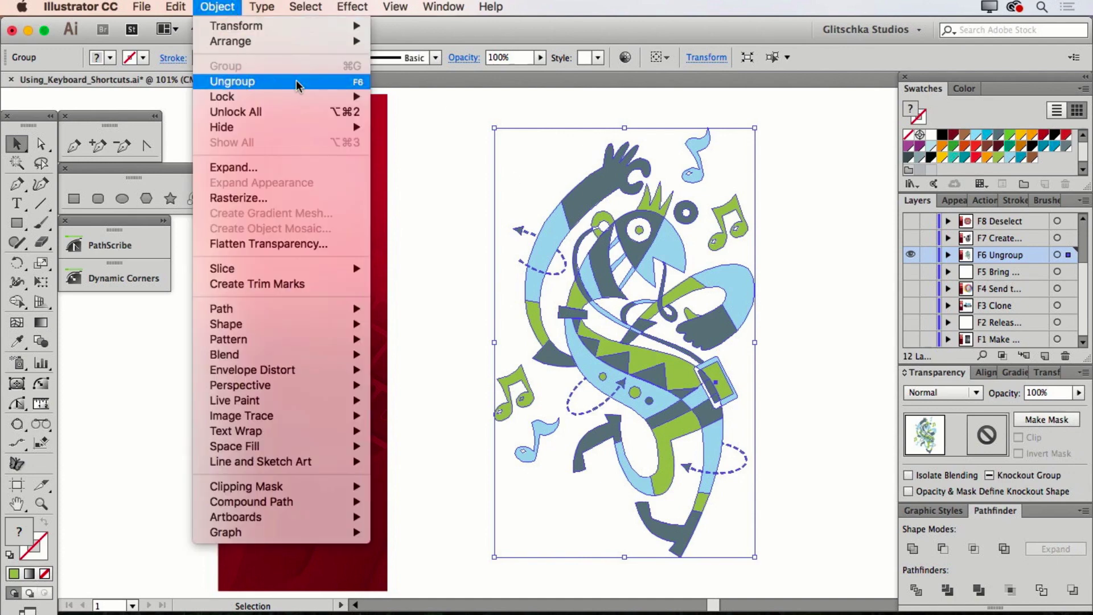
left_click(421, 150)
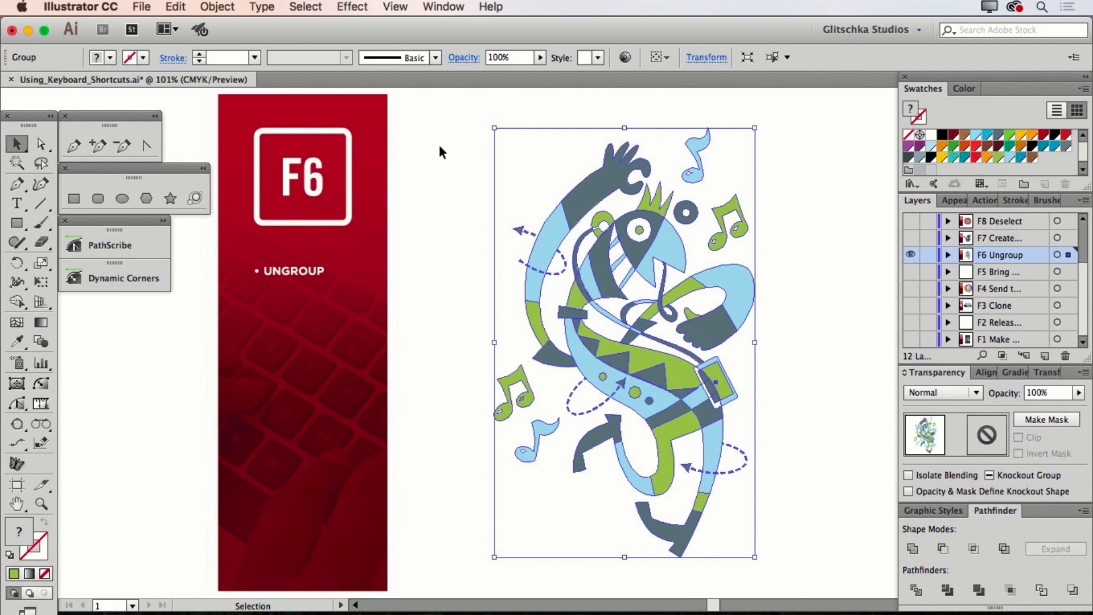
key("super+shift+g")
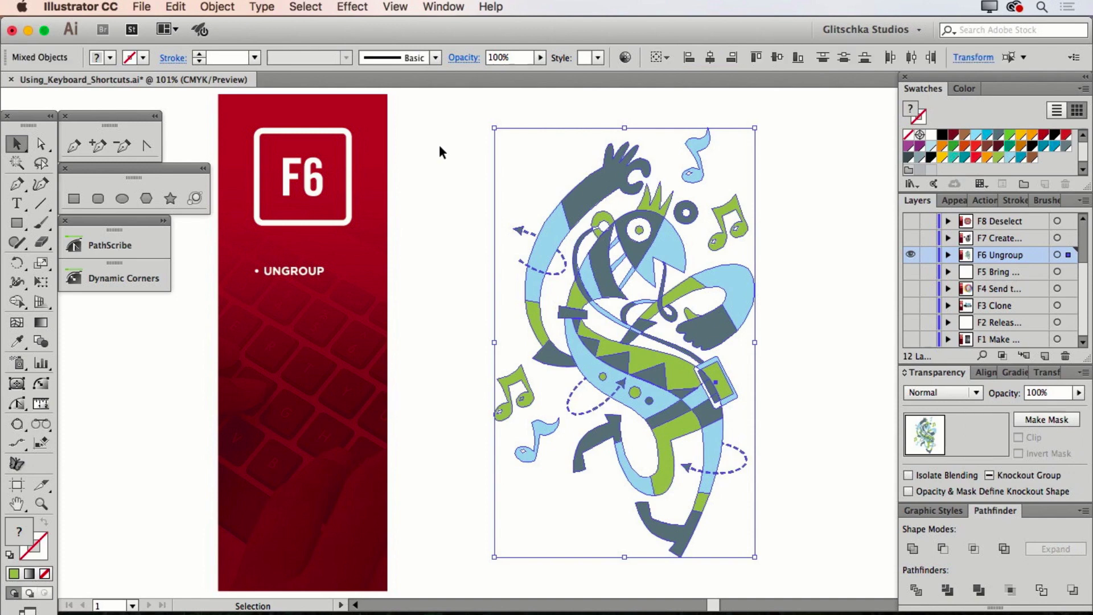
left_click(772, 283)
left_click(744, 283)
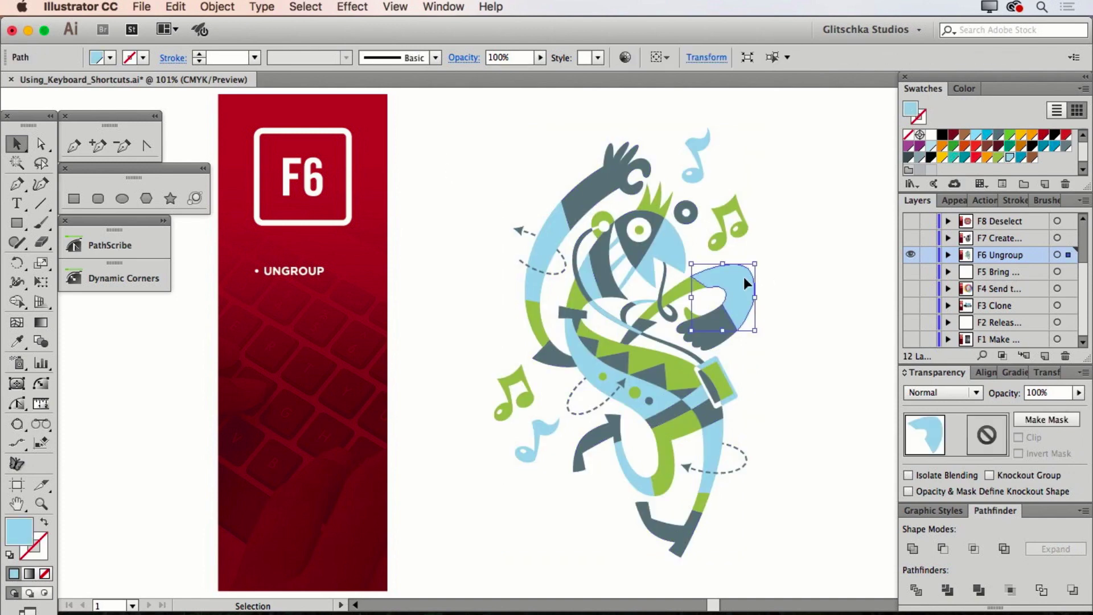
left_click(786, 279)
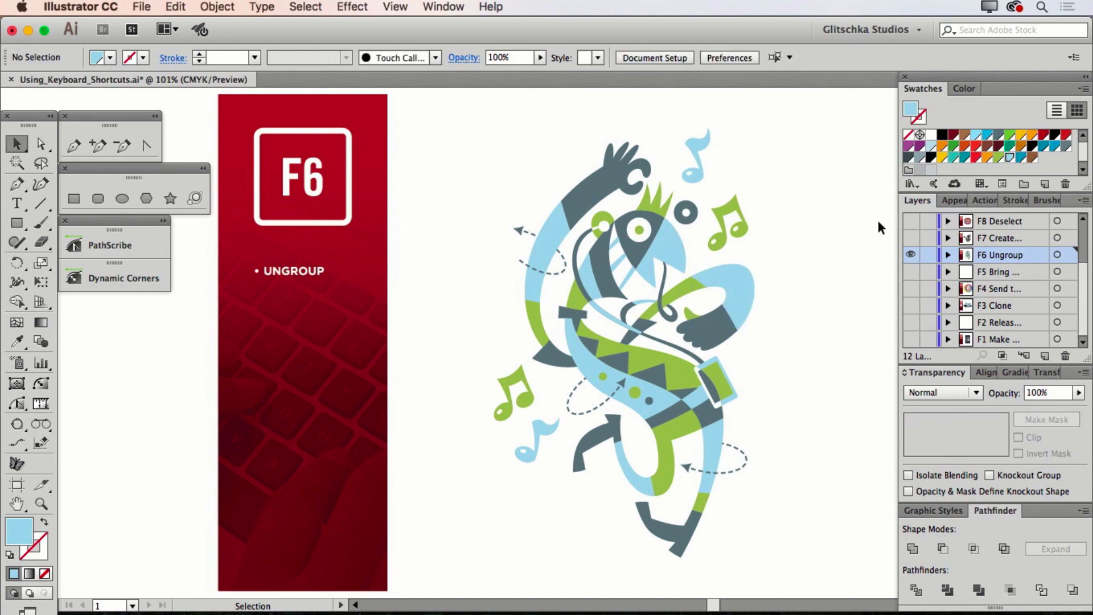
Show the F7 Create Compound Path layer instead of F6 Ungroup and inspect the floral artwork's appearance attributes, leaving nothing selected
left_click(910, 238)
left_click(910, 255)
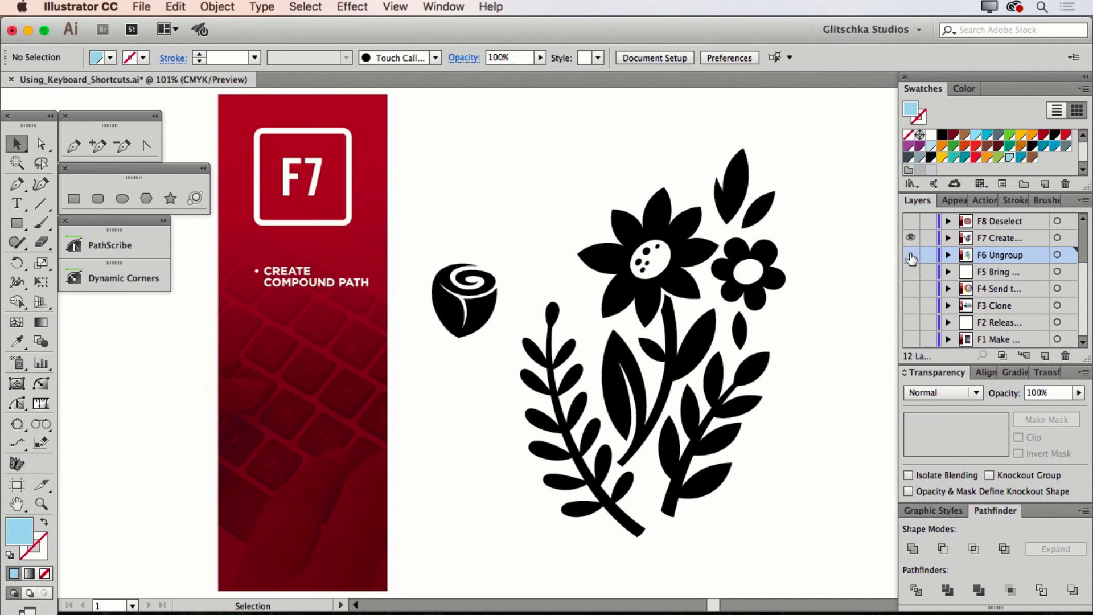
left_click(673, 238)
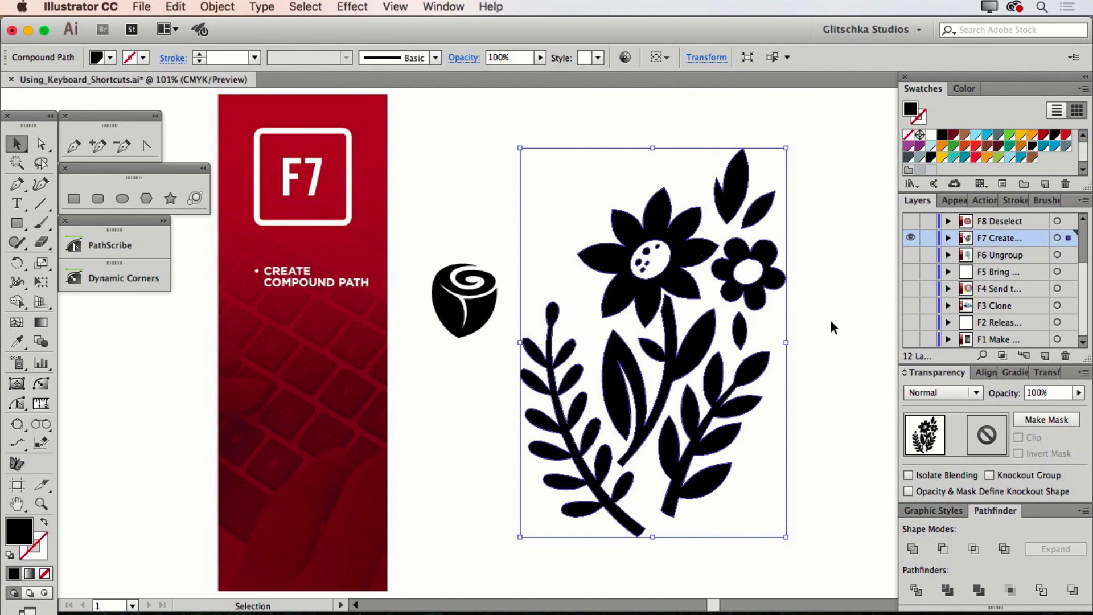
left_click(954, 200)
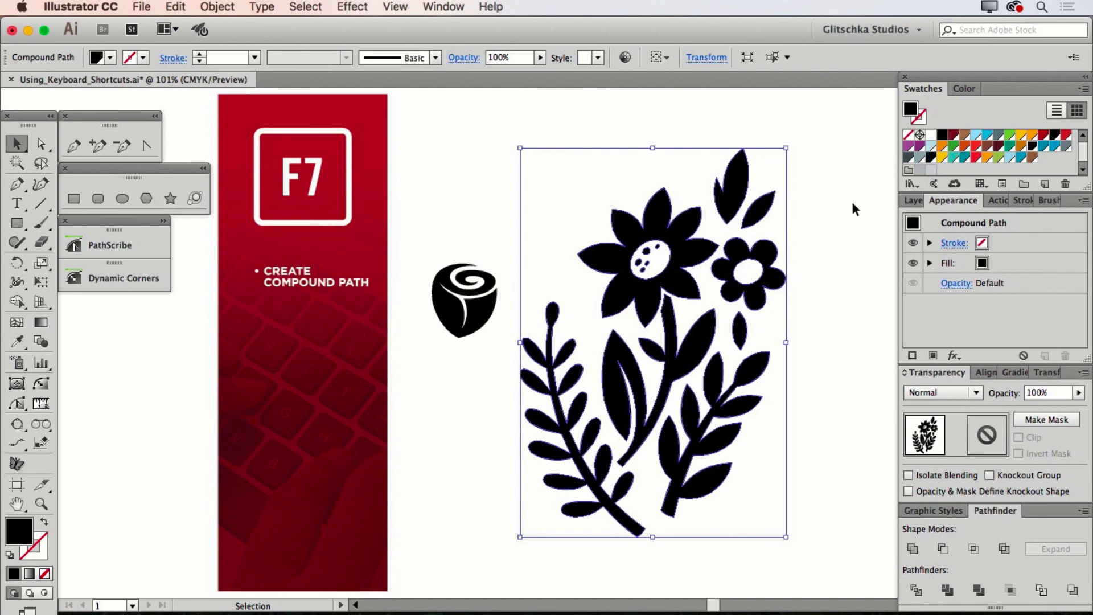
key("super+shift+a")
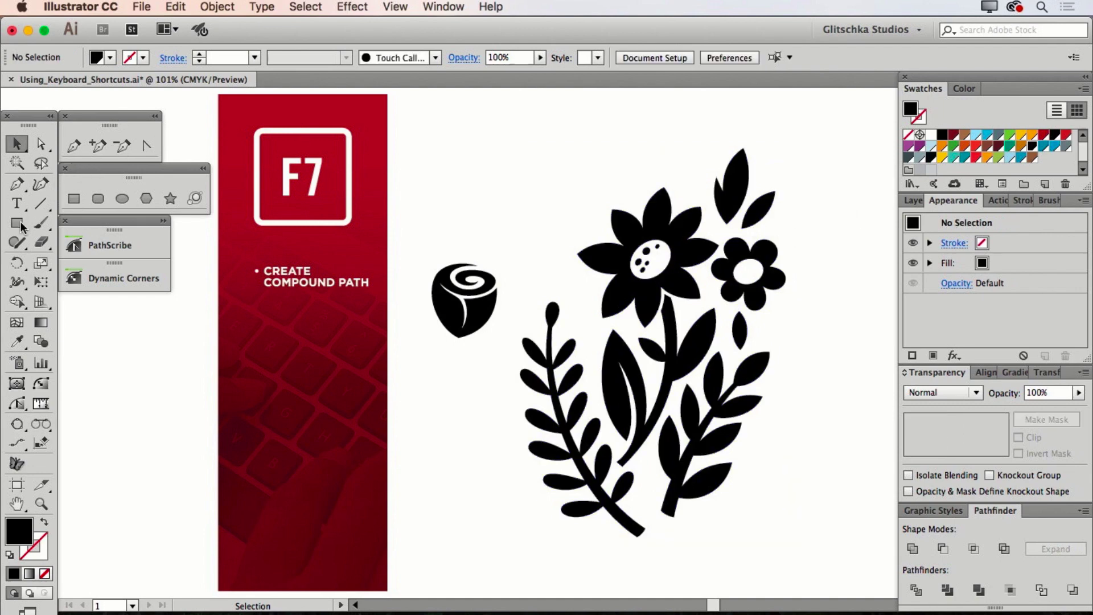
Draw a small black rectangle over the bud on the leftmost stem and subtract it from the floral artwork with Minus Front
left_click(73, 200)
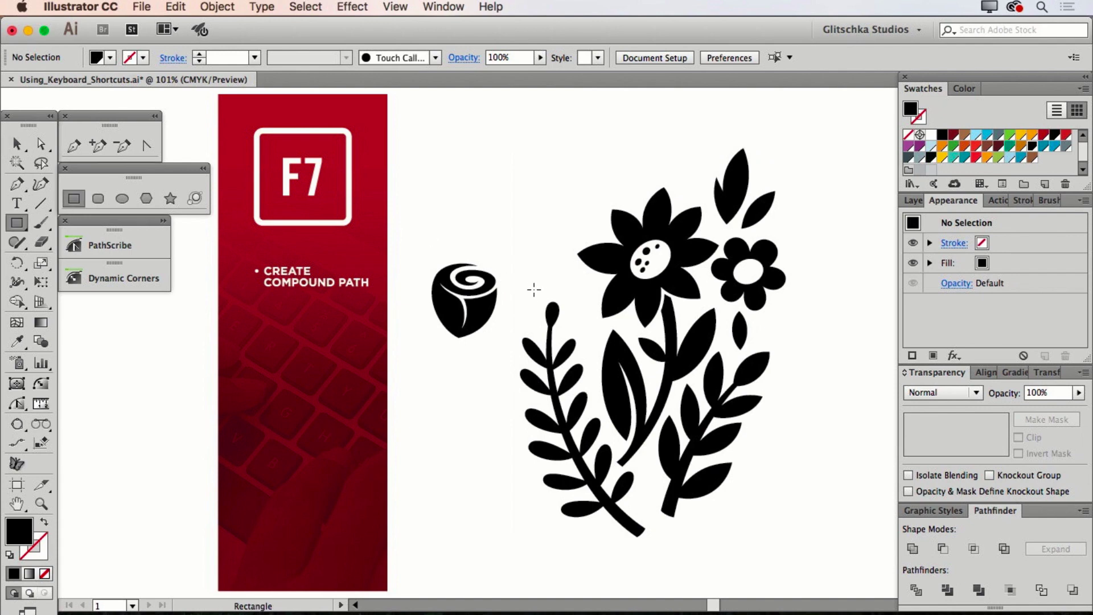
mouse_move(536, 288)
left_mouse_down()
mouse_move(572, 332)
mouse_move(571, 318)
mouse_move(552, 330)
left_mouse_up()
key("v")
key("shift")
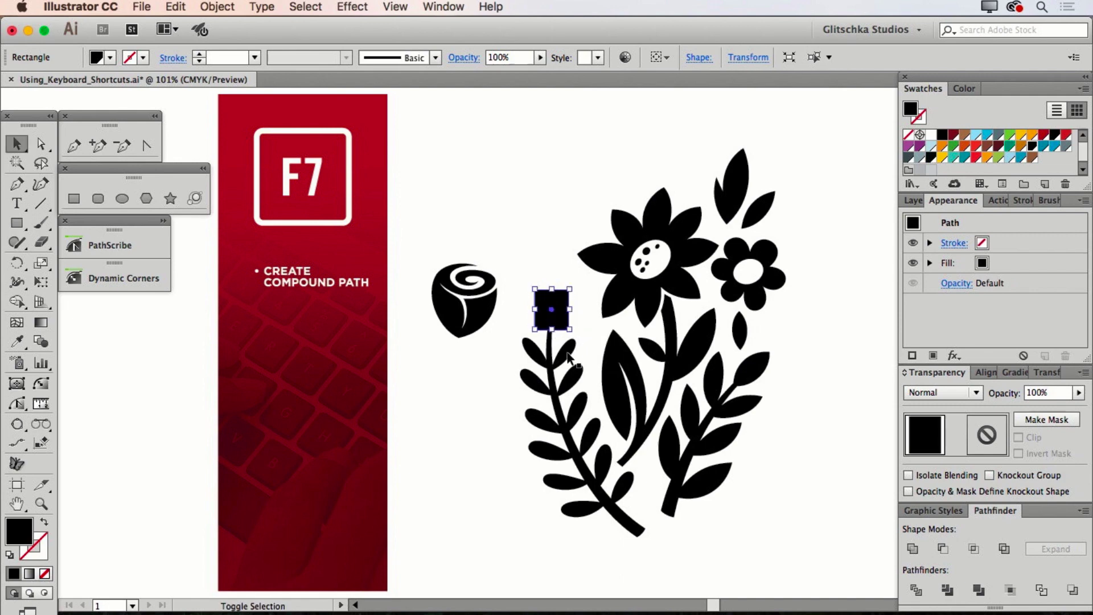
left_click(572, 371, "shift")
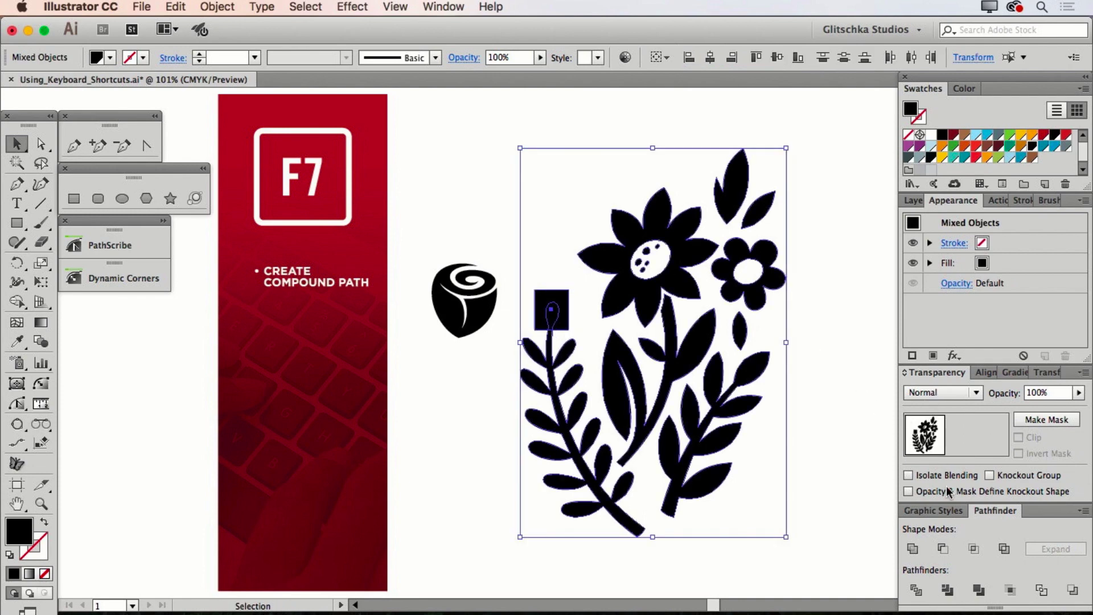
left_click(944, 549)
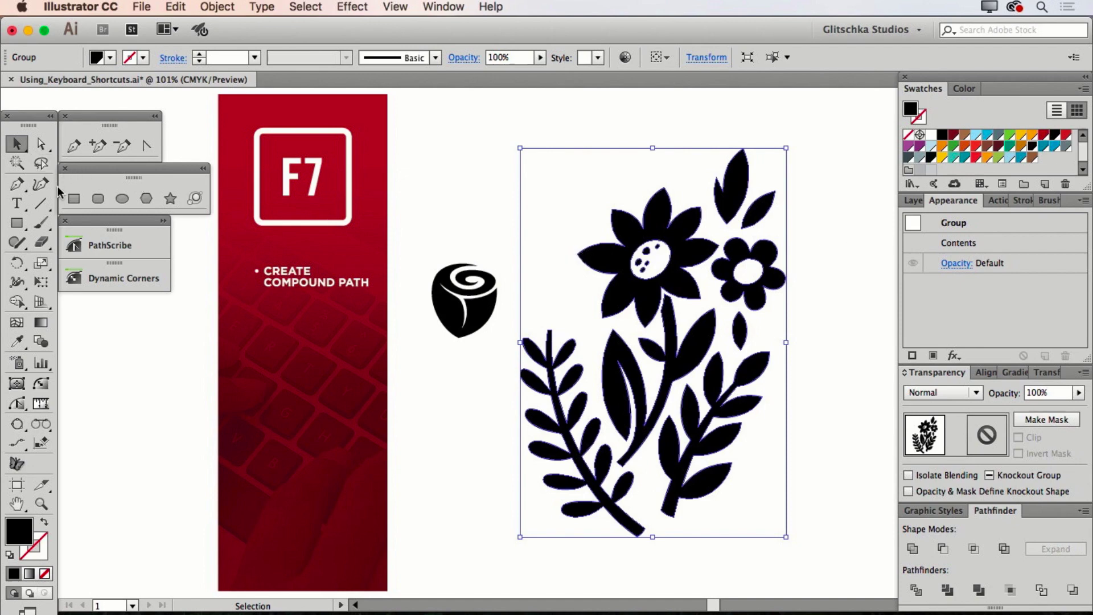
Draw another small rectangle at the leftmost stem's bare tip and try to subtract it from the floral group with Minus Front
left_click(74, 199)
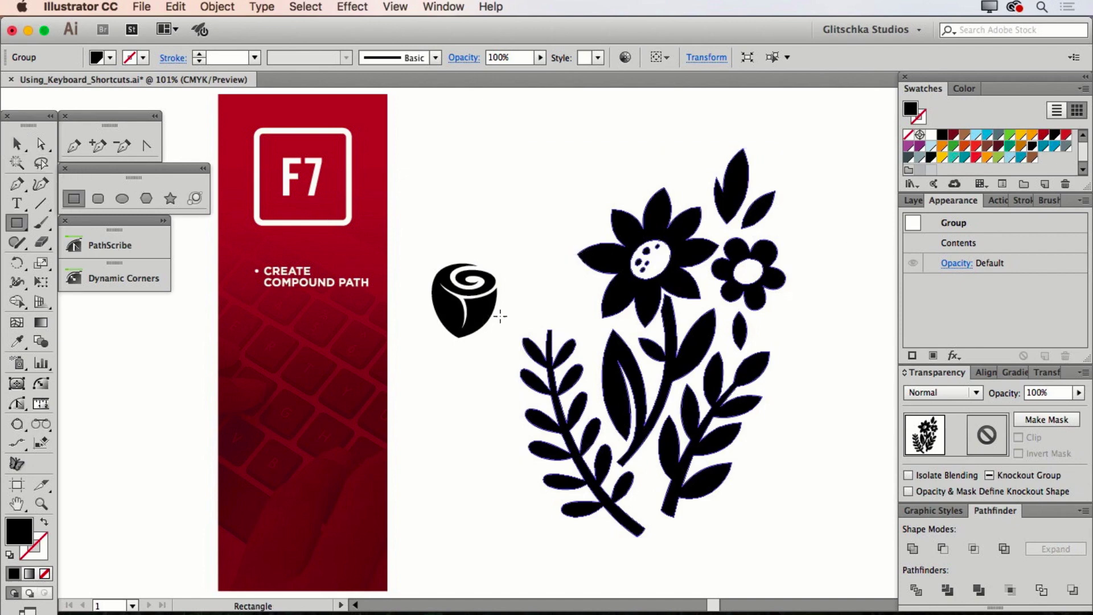
left_click_drag(537, 298, 568, 333)
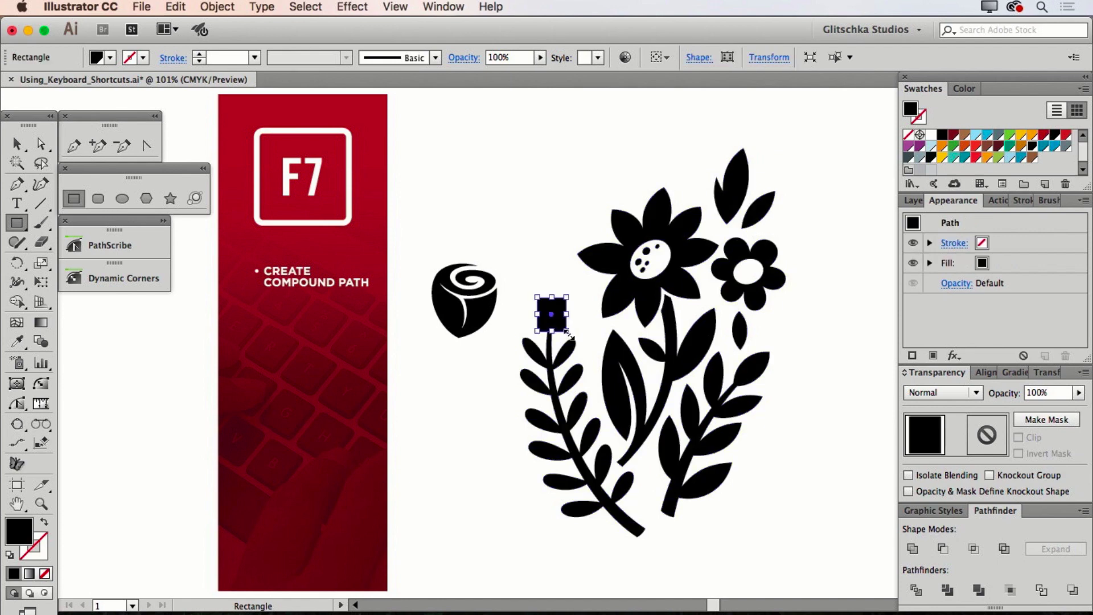
key("v")
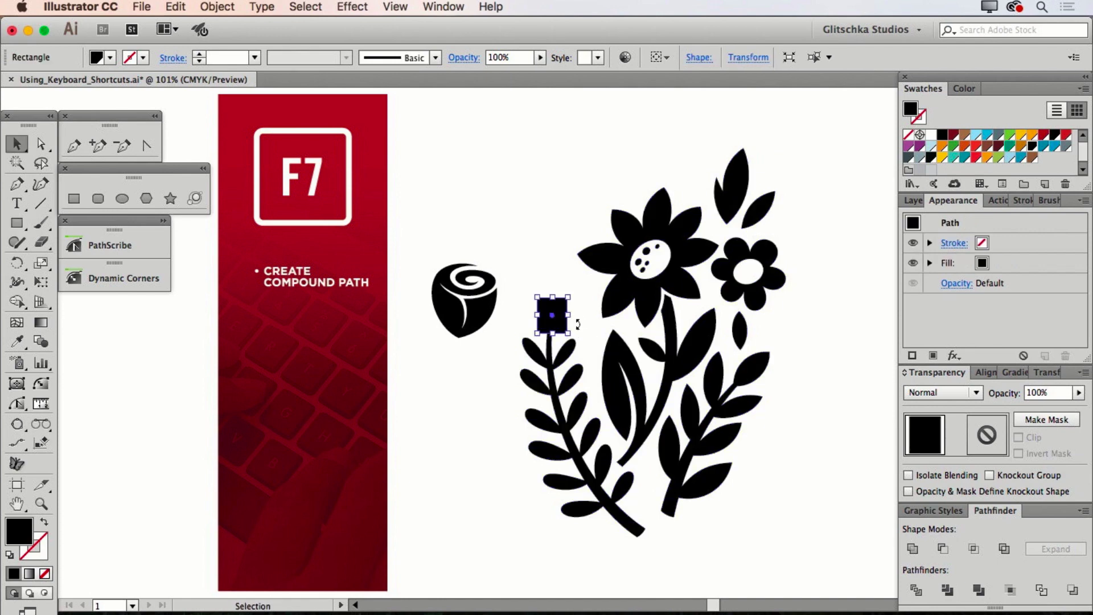
left_click(564, 365, "shift")
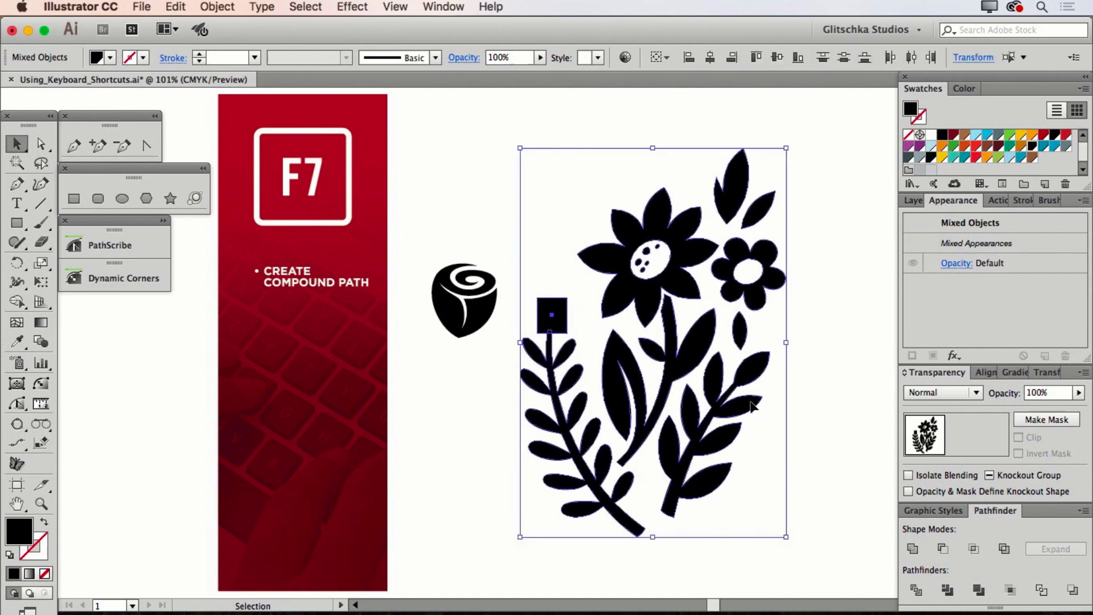
left_click(946, 548)
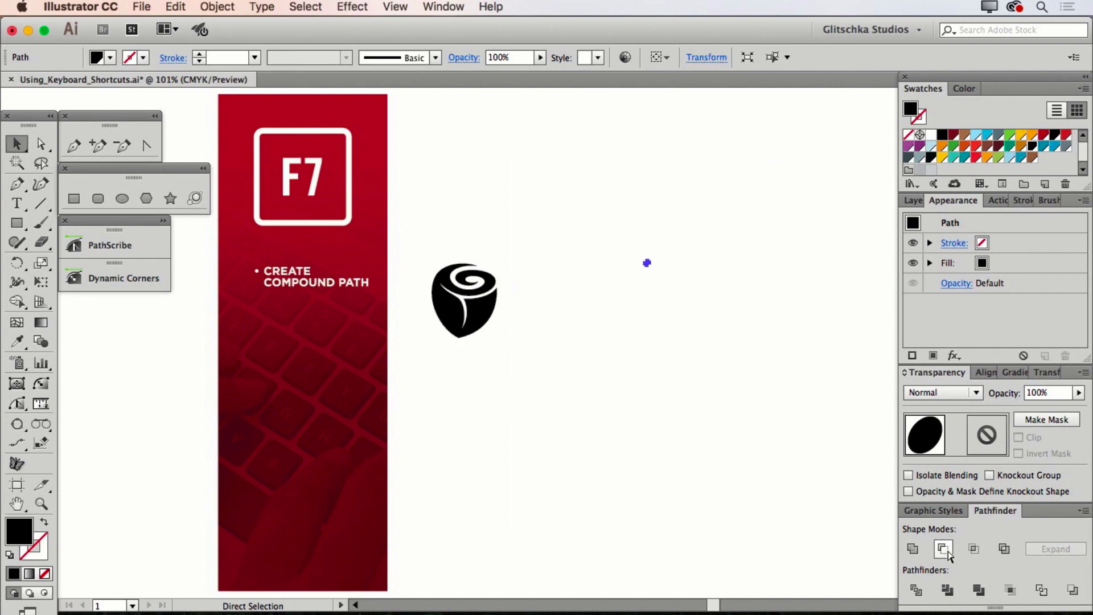
Undo the last Minus Front operation and delete the small rectangle at the leftmost stem's tip
key("super+z")
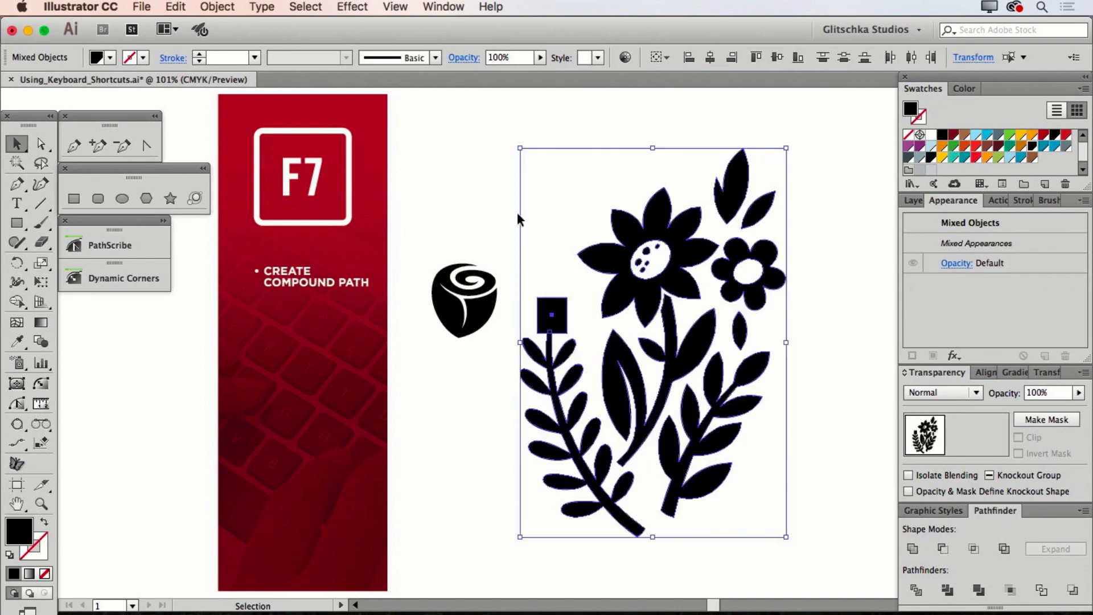
left_click(562, 277)
left_click(556, 304)
key("Delete")
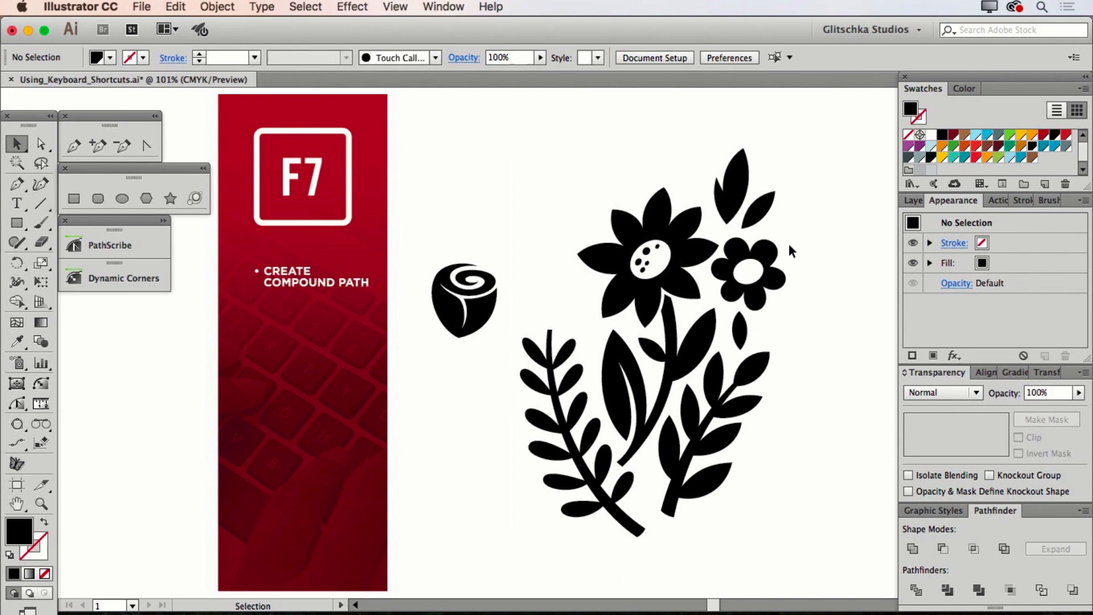
Convert the floral group into a compound path and move the separate rosebud onto the bare tip of the leftmost stem
left_click(768, 252)
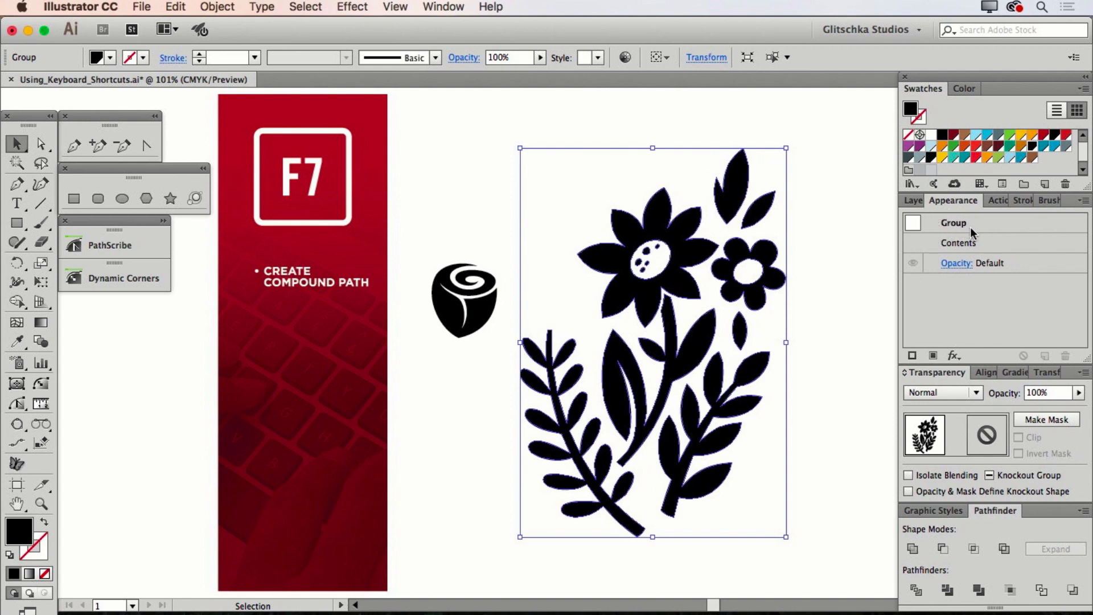
key("super+8")
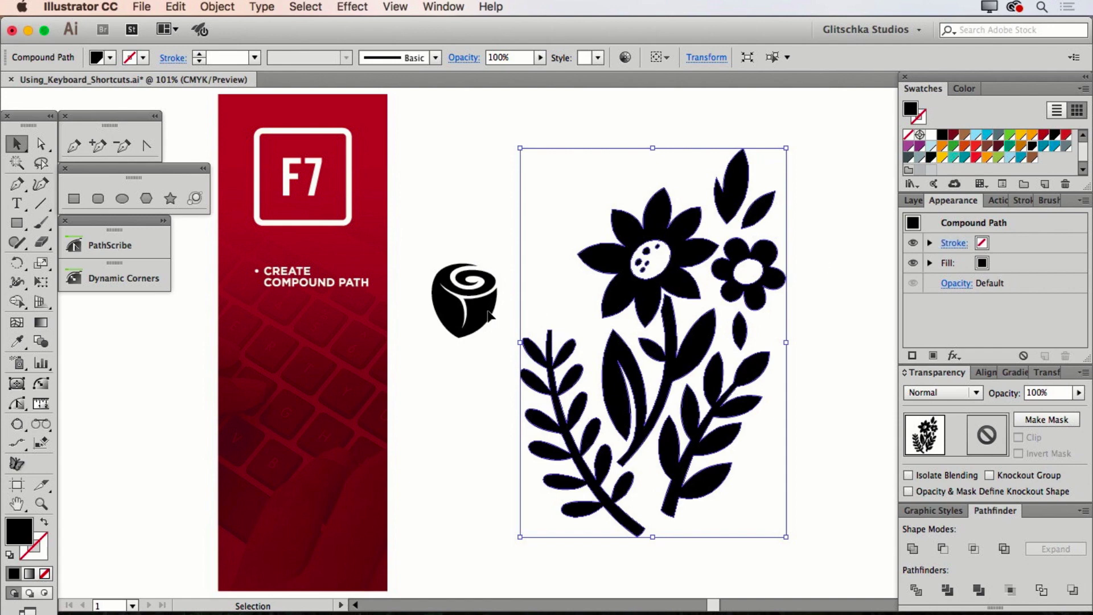
left_click_drag(487, 316, 577, 320)
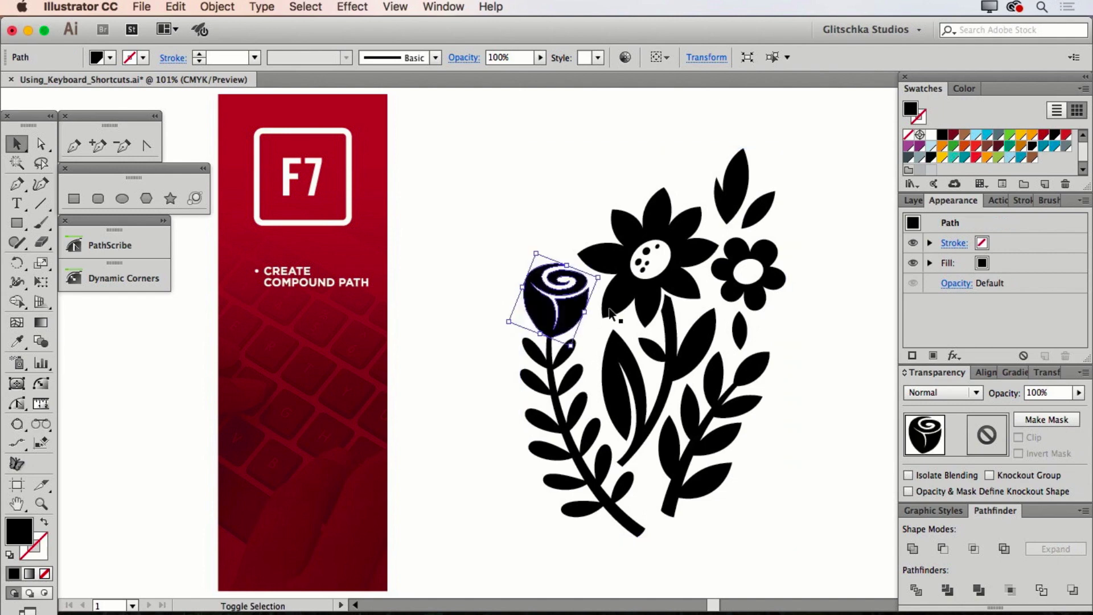
Unite the rosebud with the floral artwork and convert the resulting group into a compound path
left_click(635, 283, "shift")
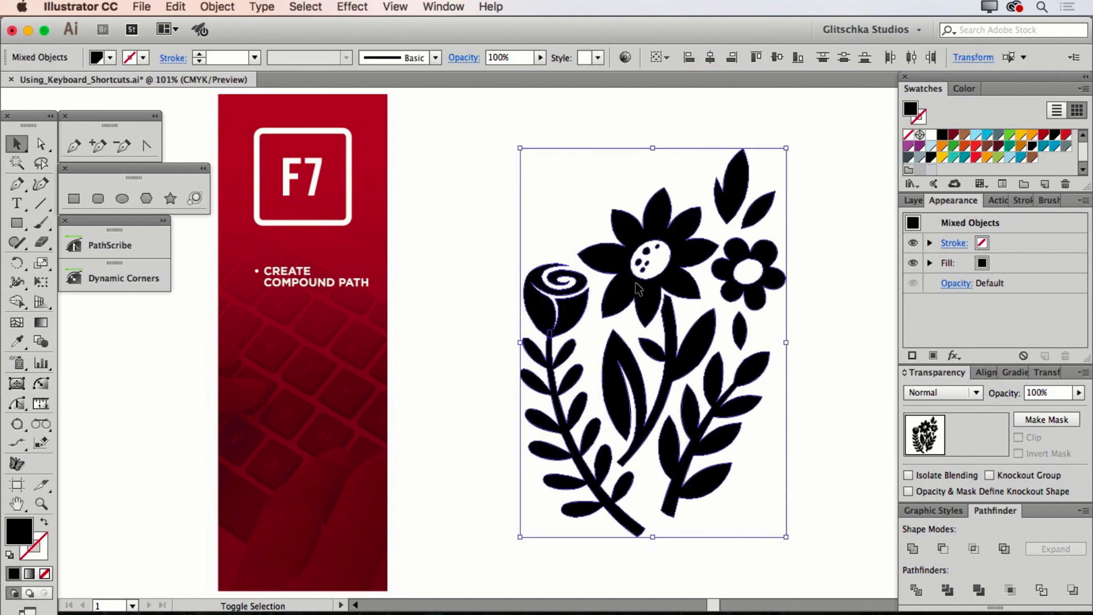
left_click(914, 551)
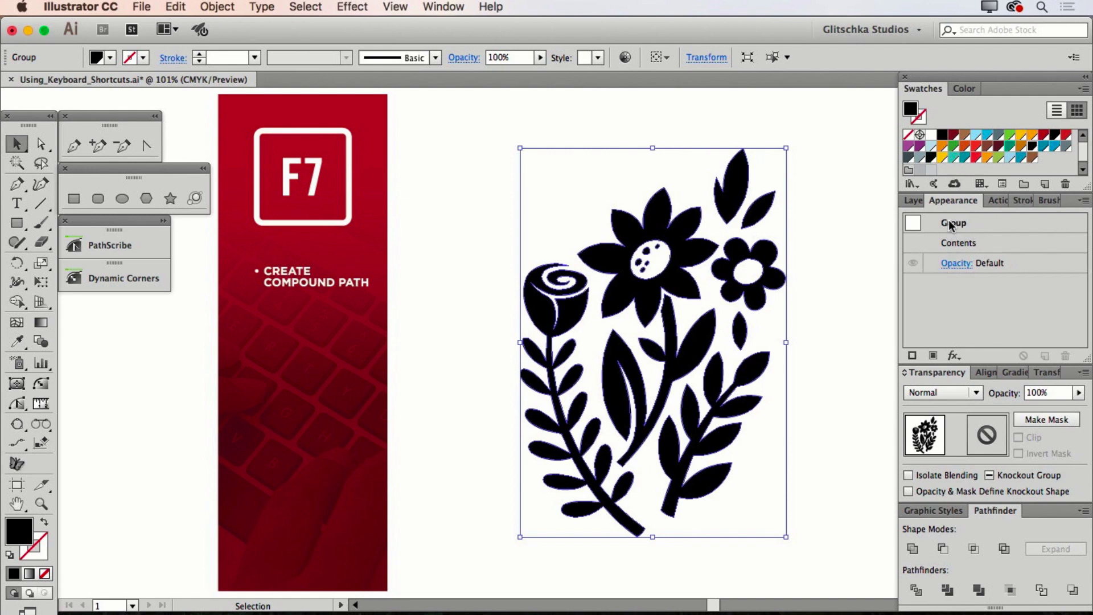
key("super+8")
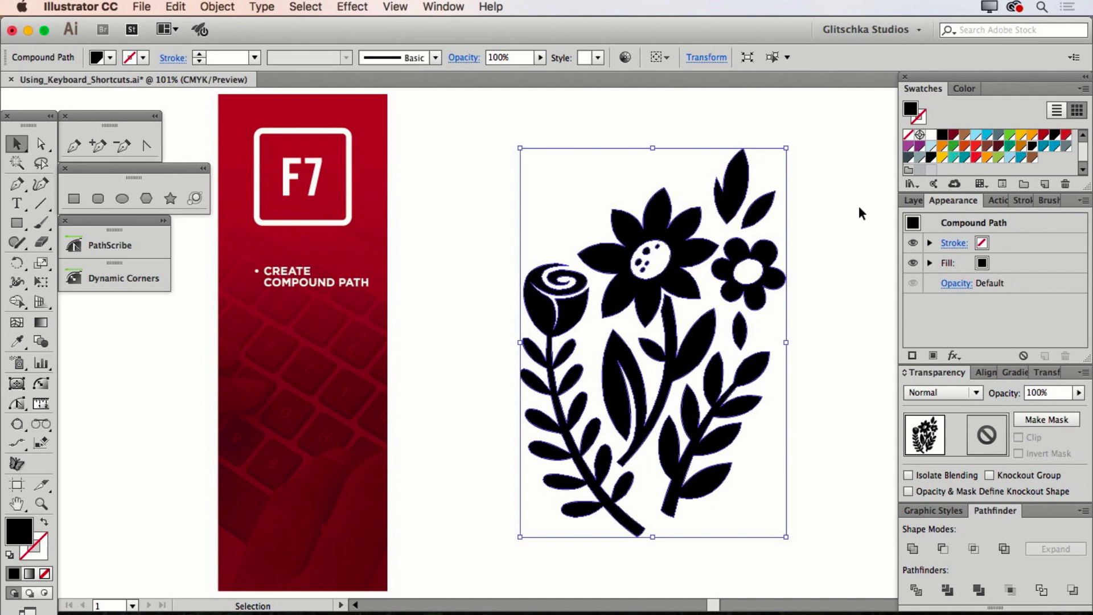
Show the F8 Deselect layer, deselect the floral compound path and hide the F7 Create Compound Path layer
left_click(914, 200)
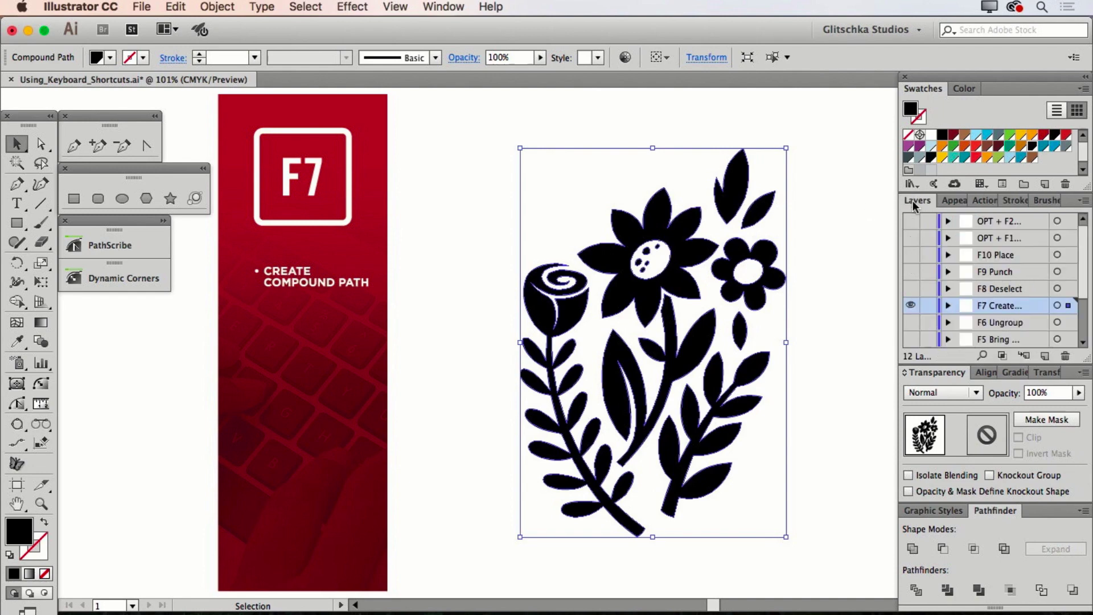
left_click(911, 289)
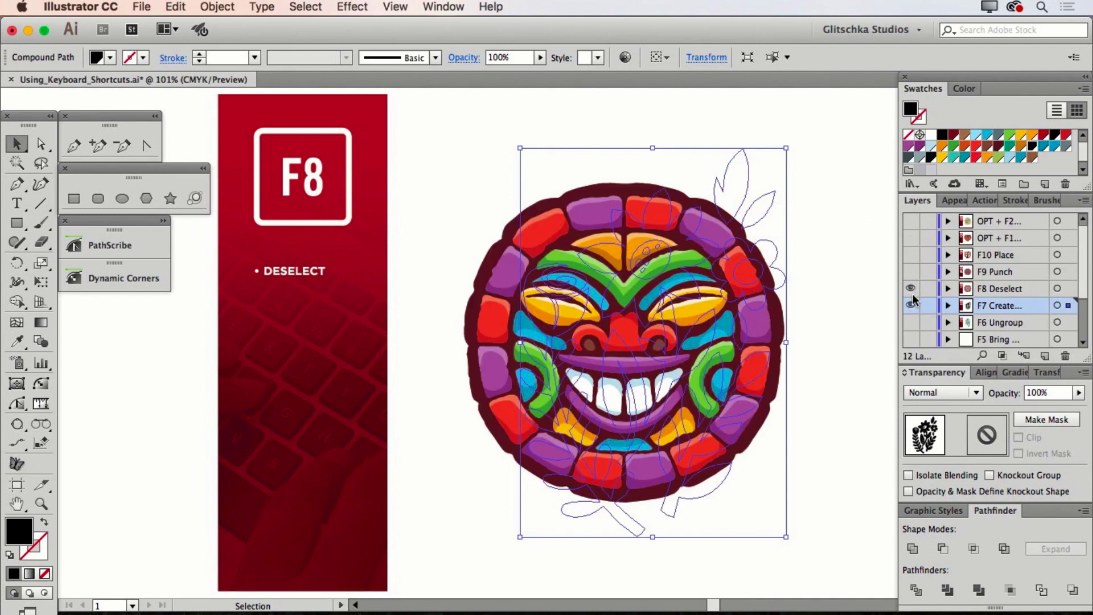
key("super+shift+a")
left_click(911, 305)
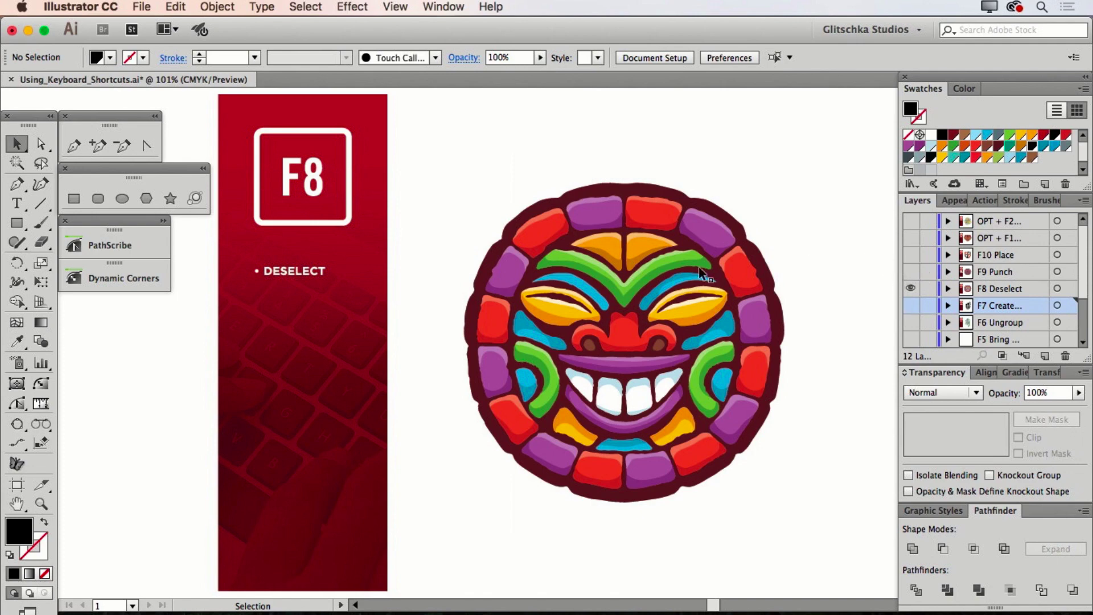
Activate the Blob Brush for the tiki mask's left eye area and reduce its default brush size
left_click(41, 505)
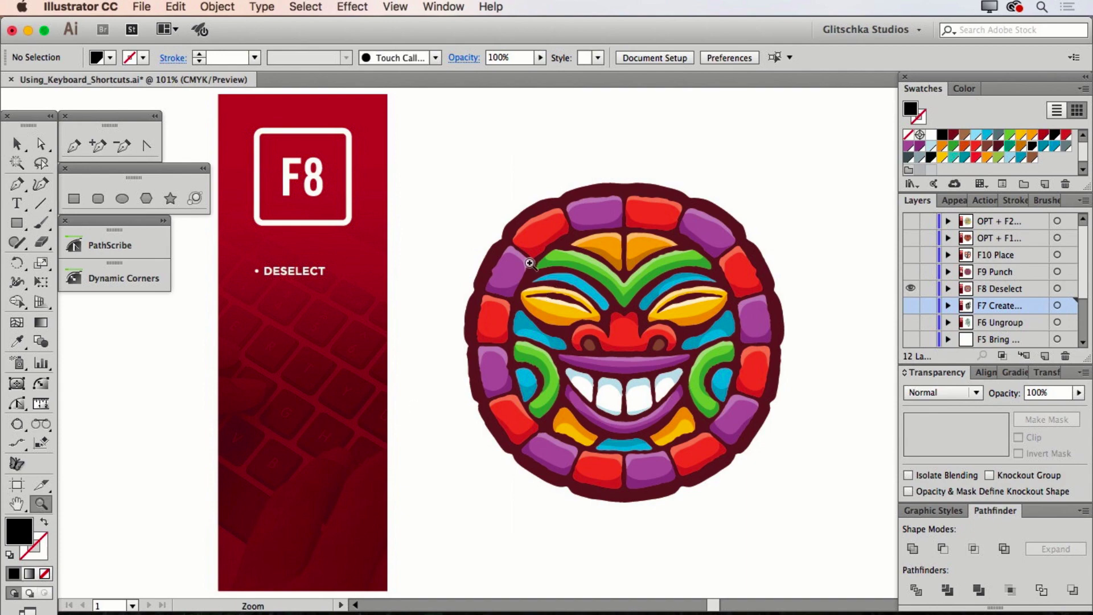
left_click_drag(532, 263, 668, 318)
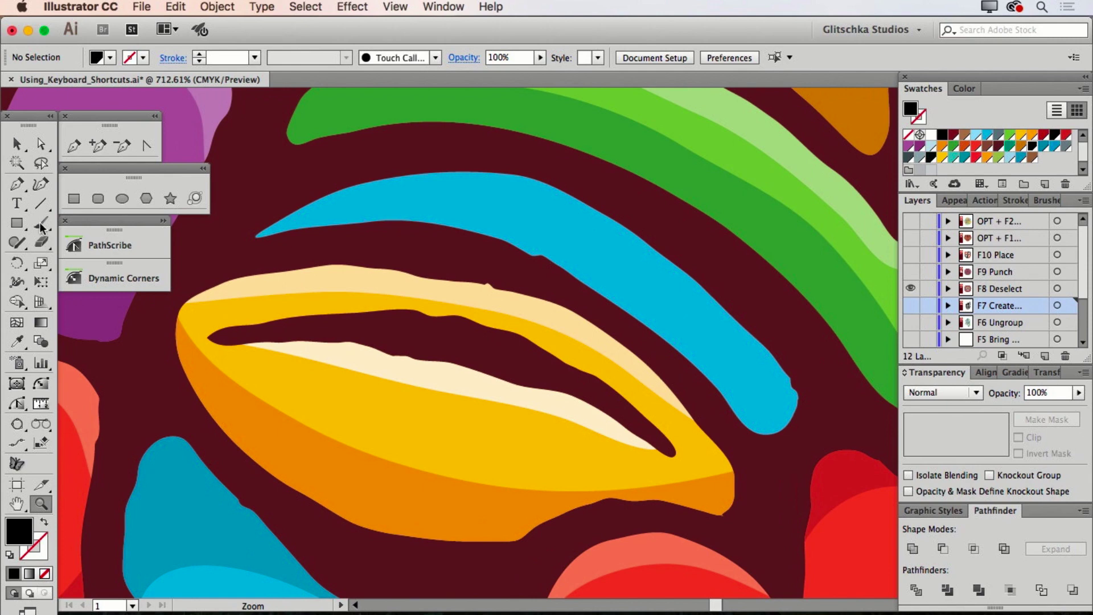
left_click_drag(41, 231, 73, 240)
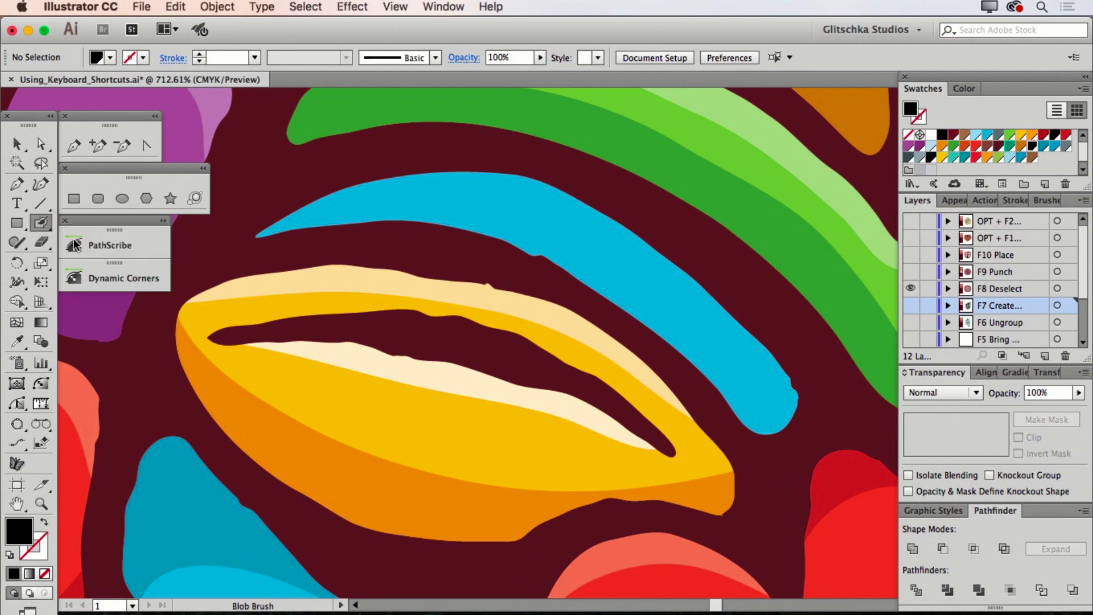
double_click(38, 222)
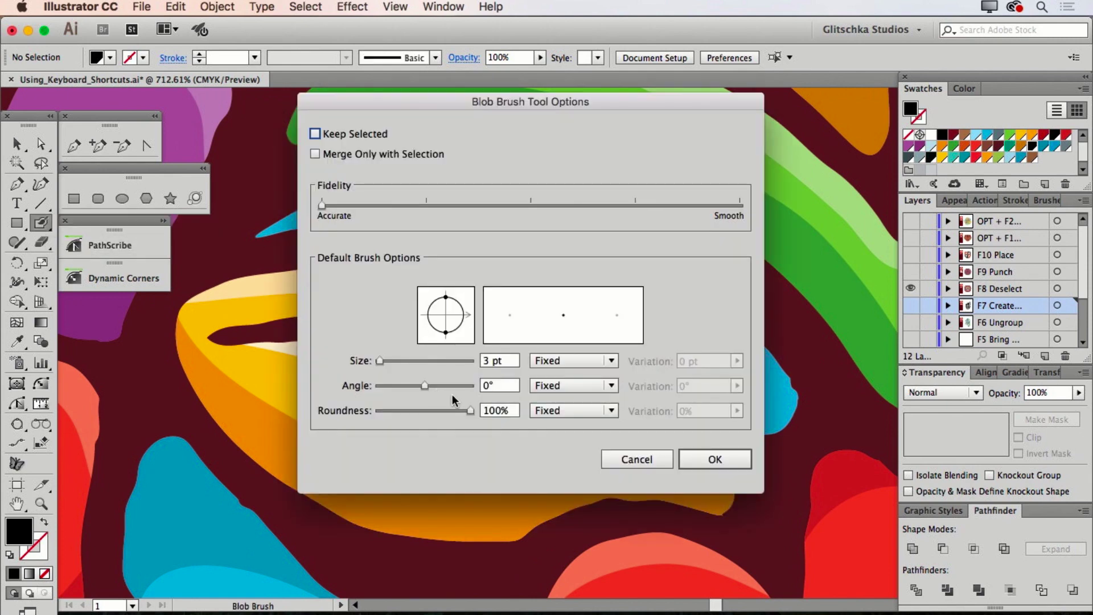
left_click(378, 360)
left_click(708, 458)
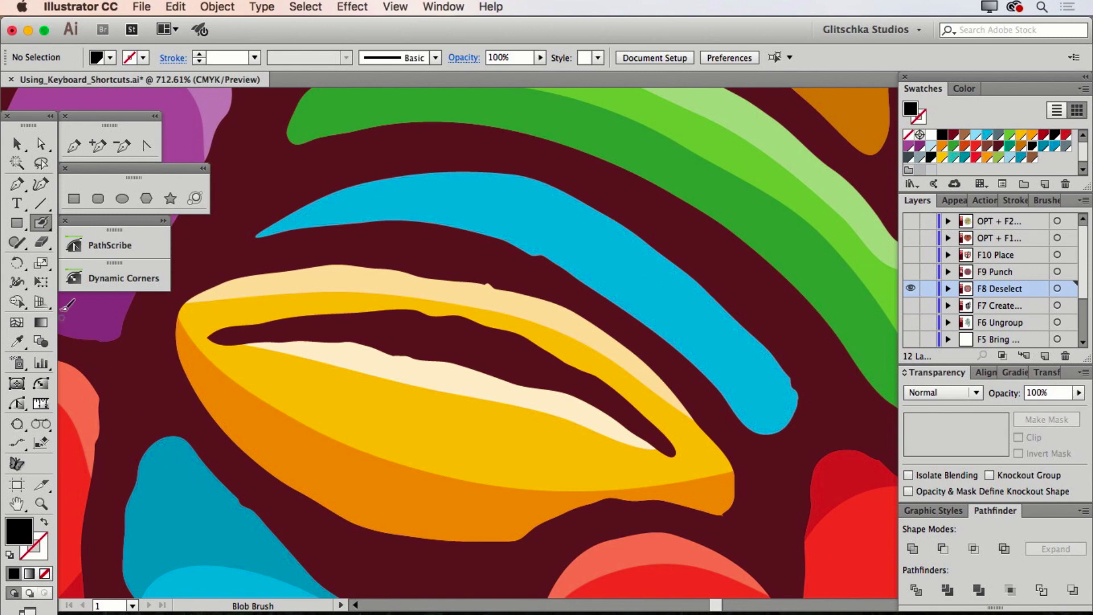
Draw a closed dark teal Blob Brush outline across the light blue shape above the left eye and around its upper edge
left_click(1022, 159)
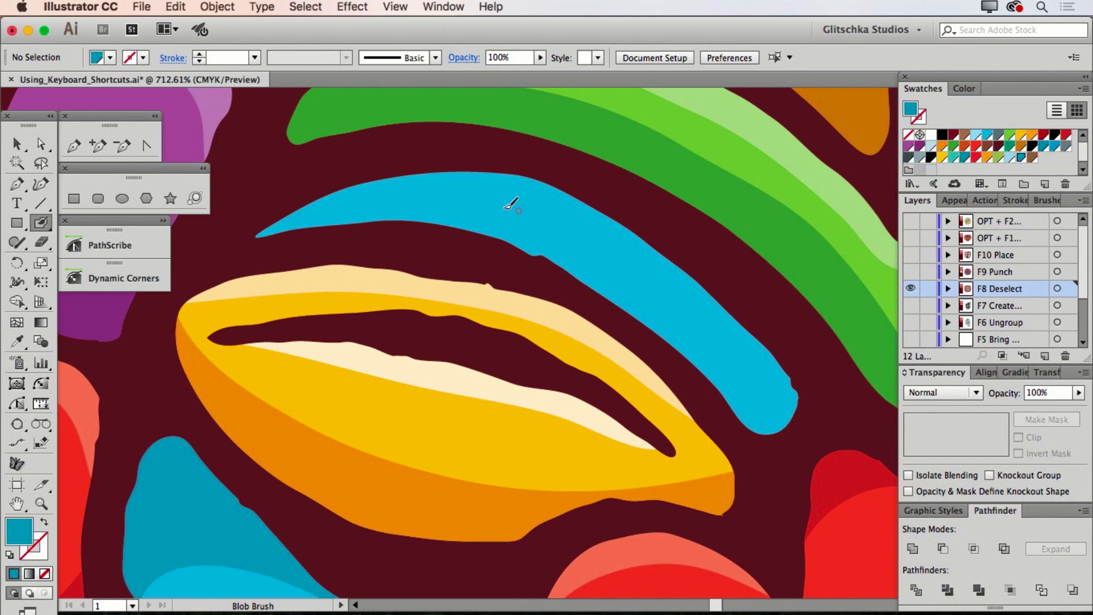
mouse_move(316, 195)
left_mouse_down()
mouse_move(452, 197)
mouse_move(583, 238)
mouse_move(709, 323)
mouse_move(745, 409)
mouse_move(806, 451)
mouse_move(742, 272)
left_mouse_up()
mouse_move(690, 218)
left_mouse_down()
mouse_move(542, 152)
mouse_move(414, 142)
mouse_move(324, 188)
left_mouse_up()
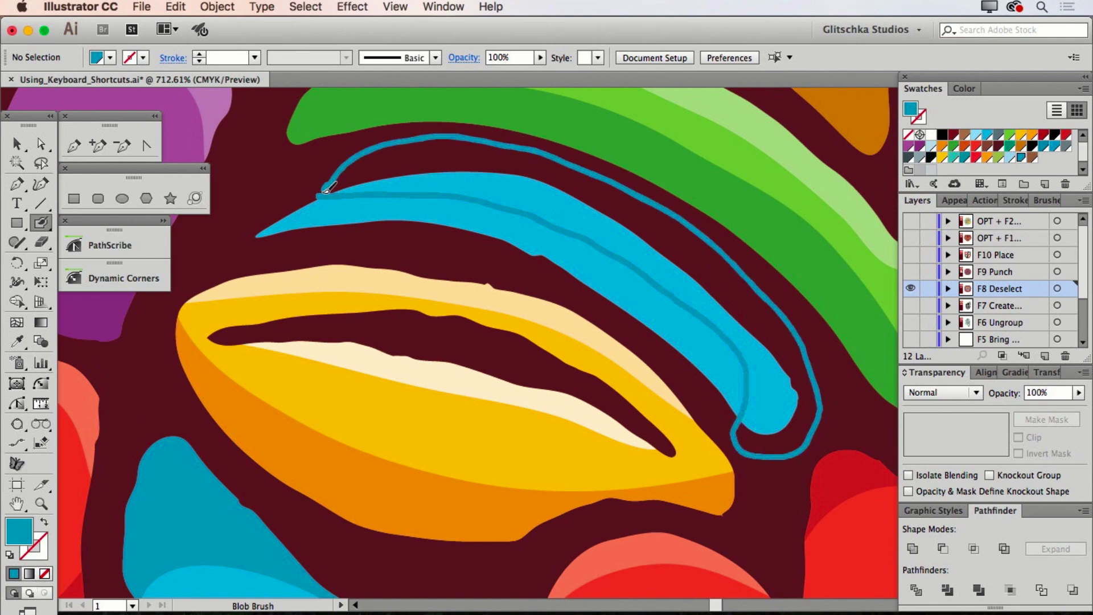
Delete the inner contour of the drawn teal outline so it becomes a solid filled shape
key("shift+x")
key("a")
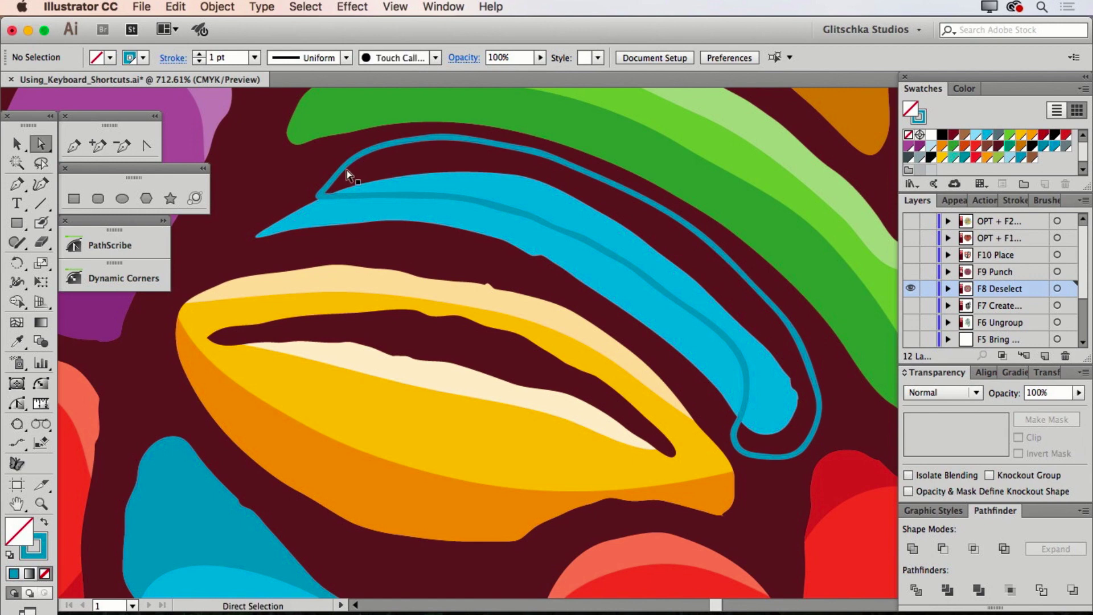
left_click(347, 170)
key("Delete")
key("Delete")
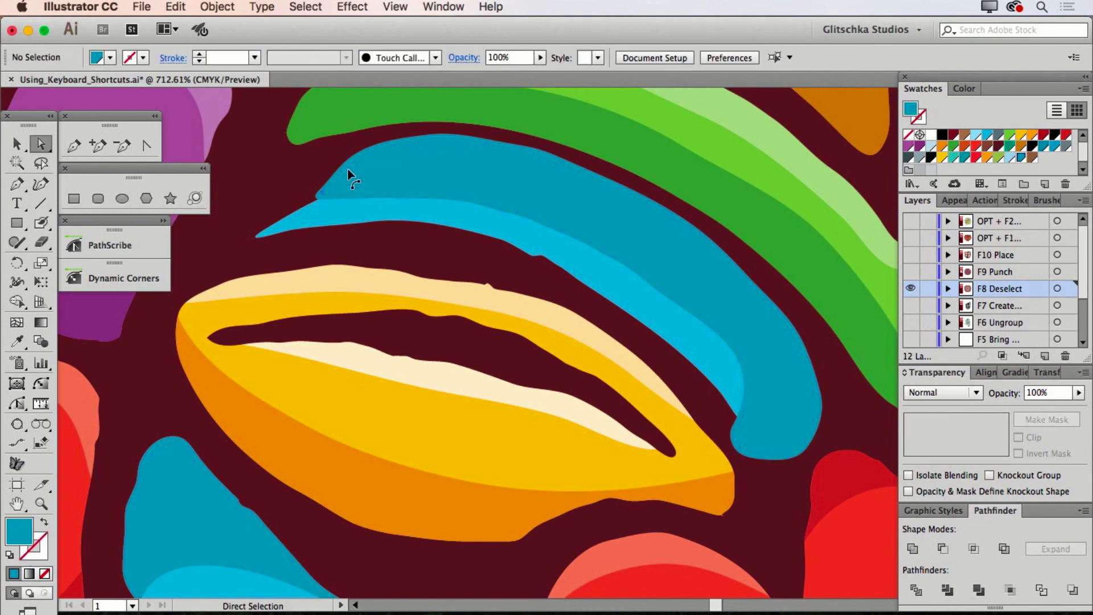
Intersect the solid teal shape with the light blue shape above the eye, keeping only their overlap
key("v")
left_click(409, 213)
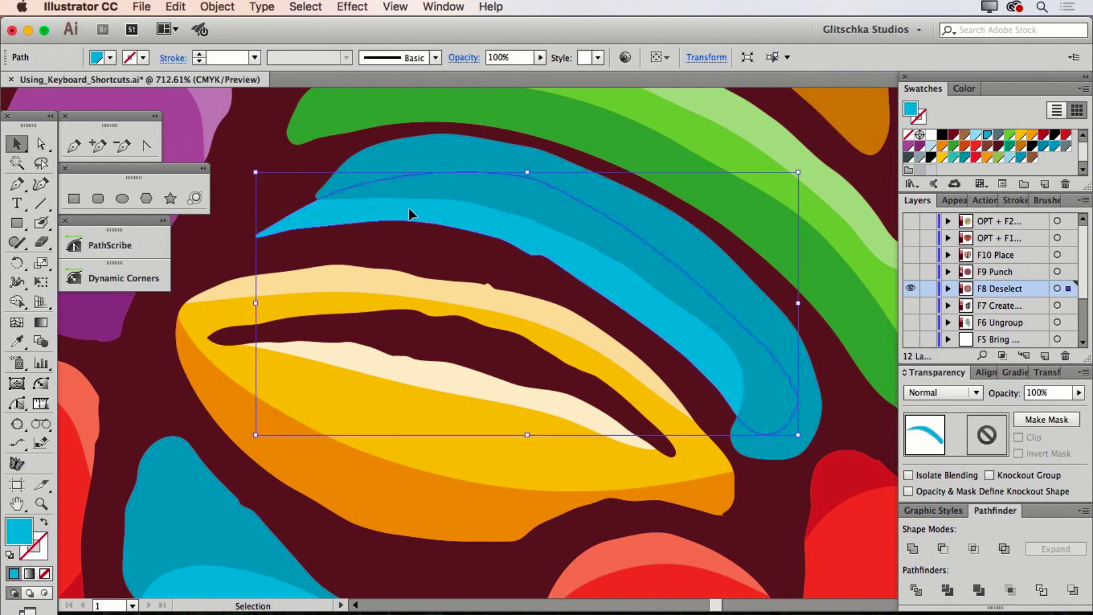
left_click(408, 153, "shift")
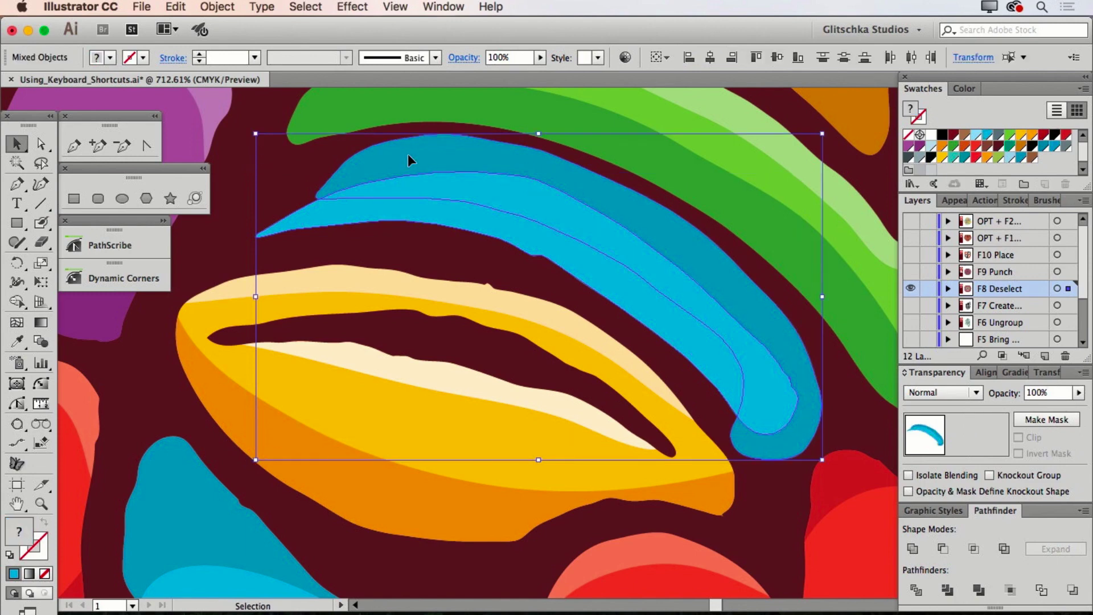
left_click(974, 550)
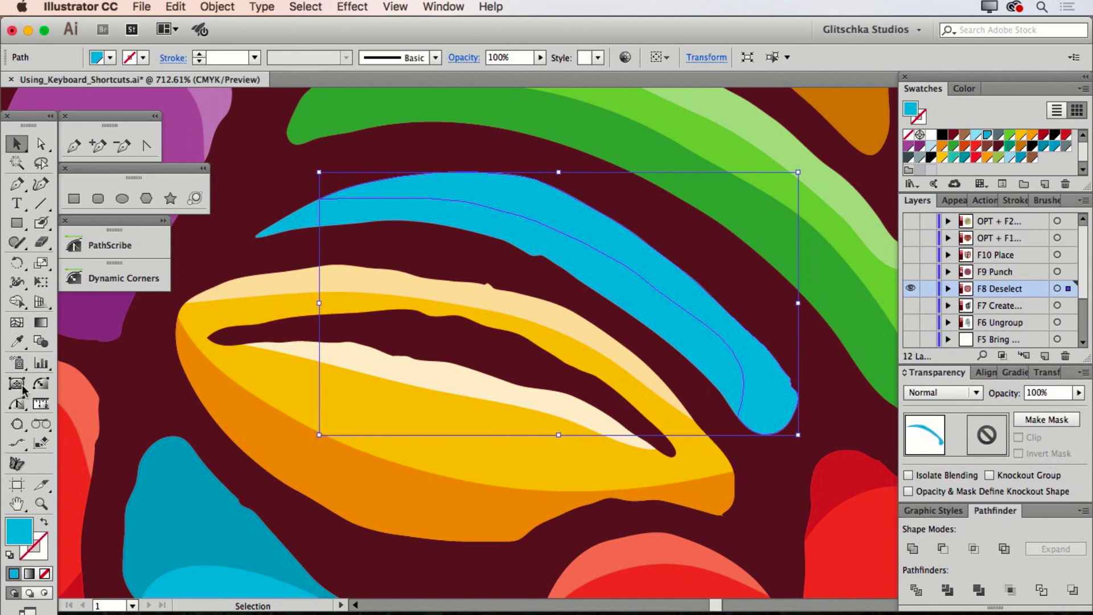
Recolor the intersected shading shape with the dark teal sampled from the shape below the eye's outer corner
left_click(17, 341)
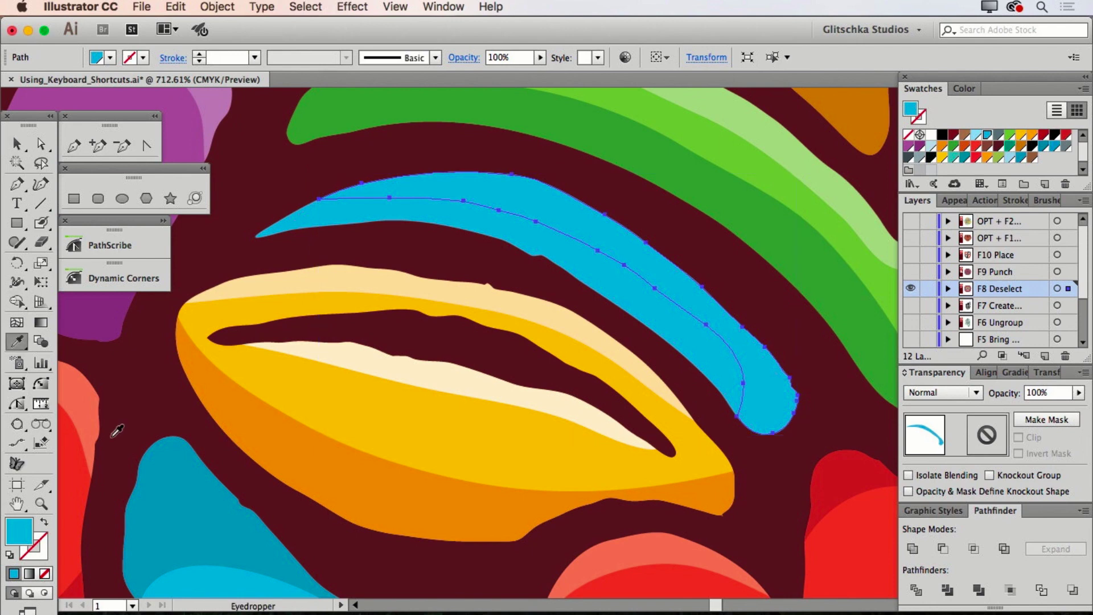
left_click(172, 462)
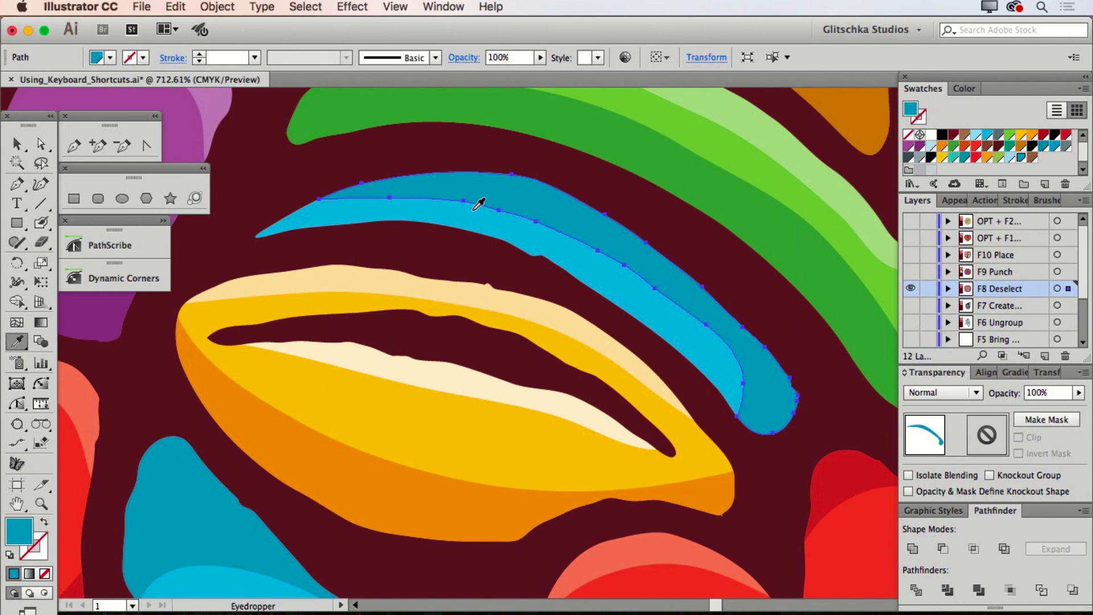
key("v")
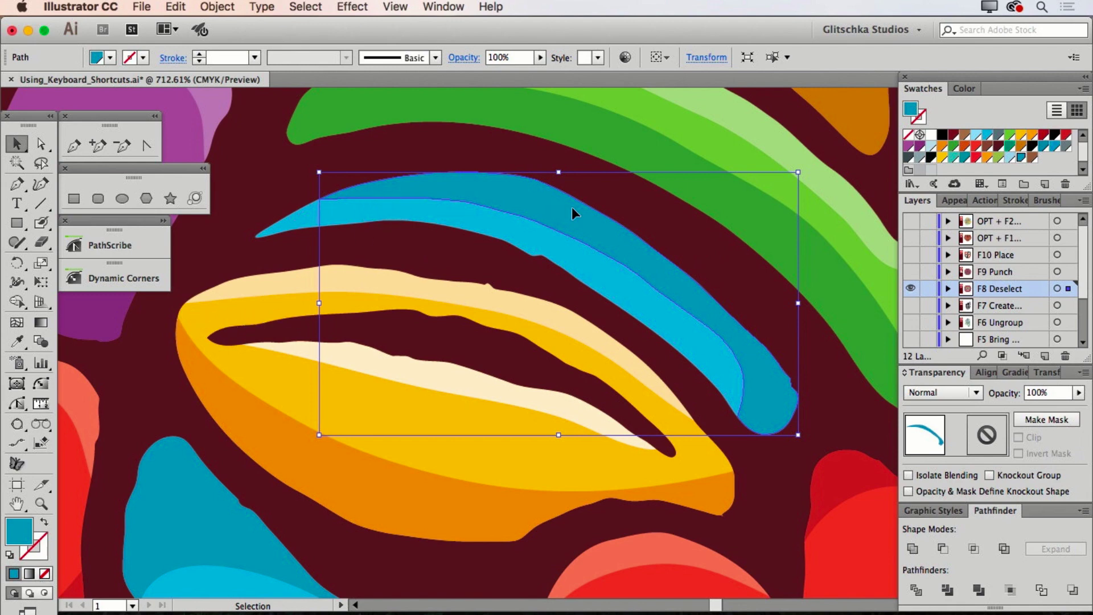
Select the dark green eyebrow shape, switch to the yellow eye's compound path, and clear the selection with the Deselect shortcut
left_click(835, 276)
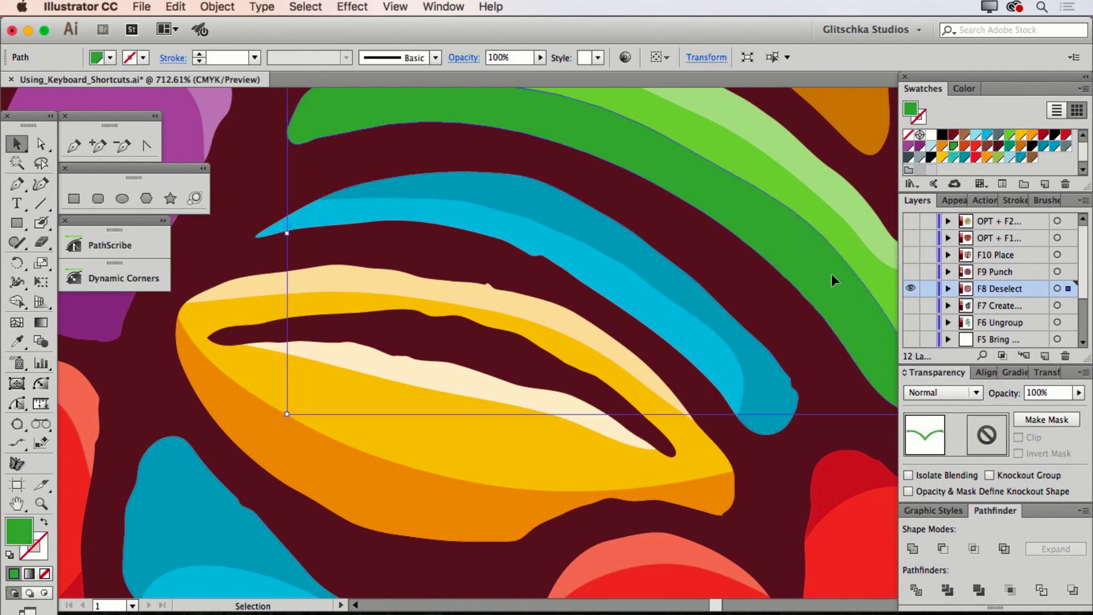
left_click(216, 312)
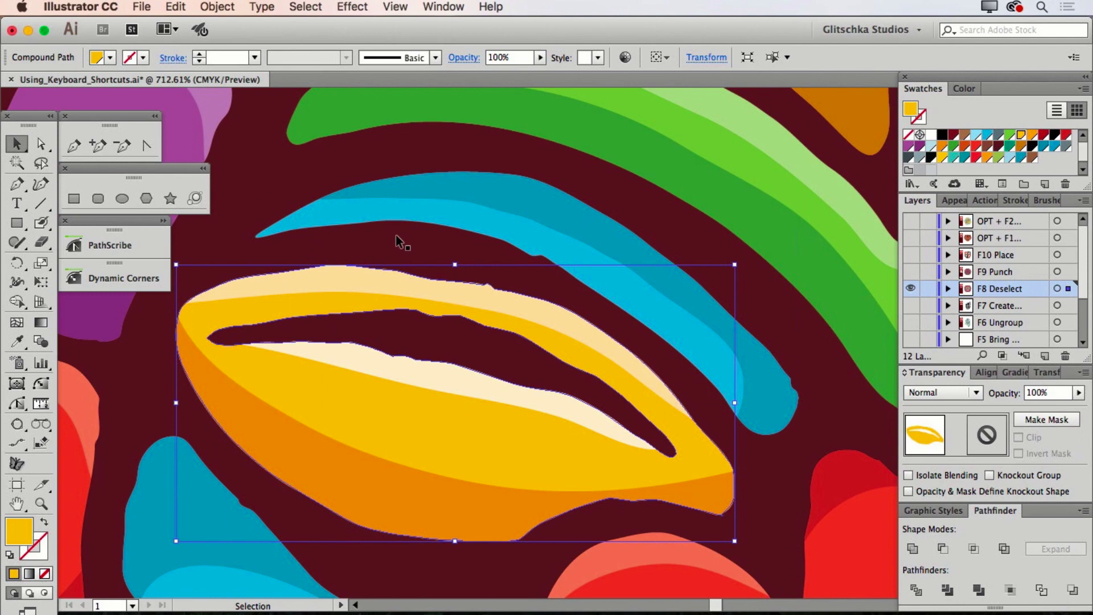
key("F8")
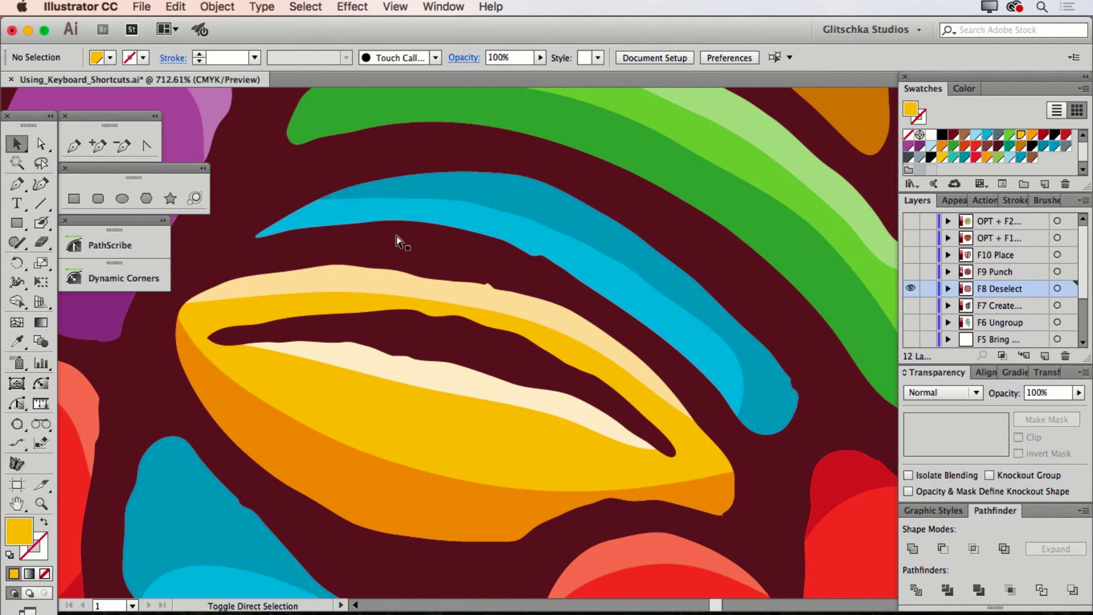
Show the F9 Punch layer and hide the F8 Deselect layer
key("super+0")
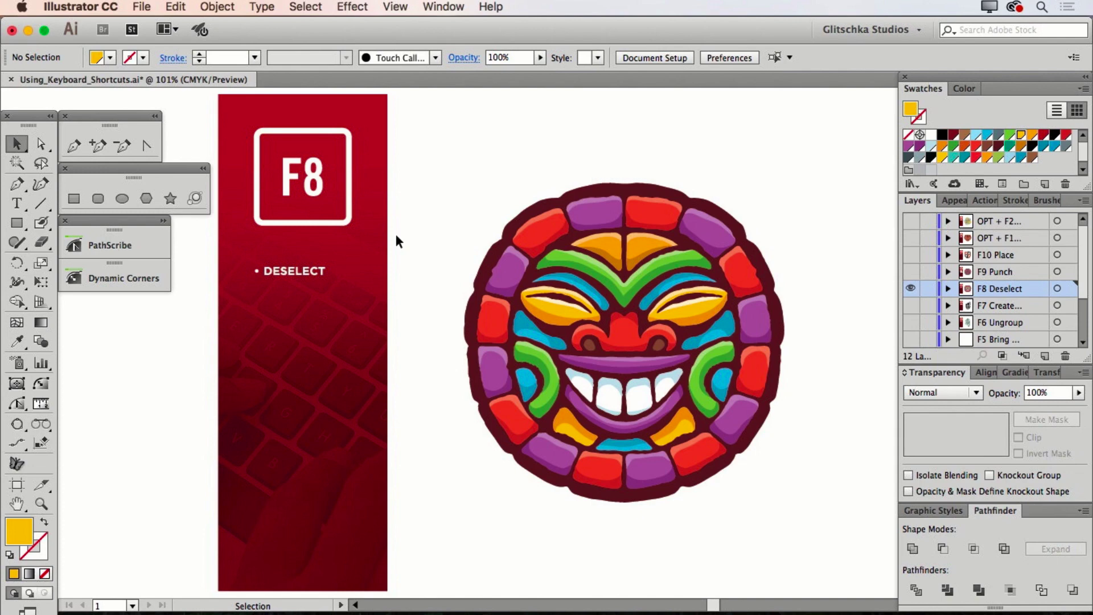
left_click(911, 271)
left_click(911, 288)
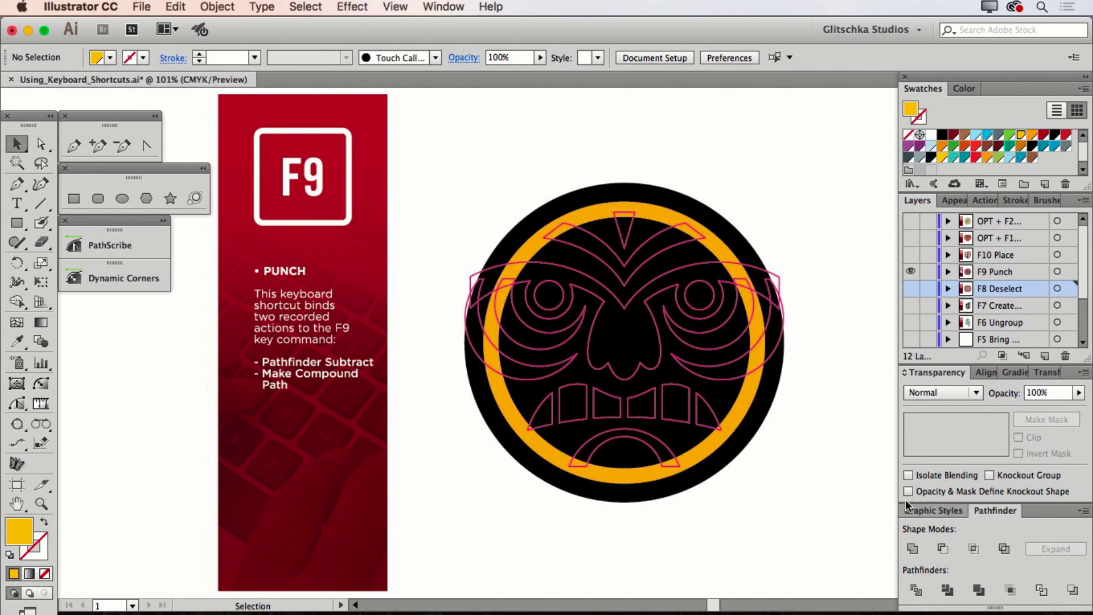
Punch the pink forehead shapes out of the inner black circle, check the resulting object's appearance attributes and deselect it
left_click(44, 504)
left_click_drag(445, 170, 767, 500)
left_click_drag(776, 505, 798, 516)
key("super+0")
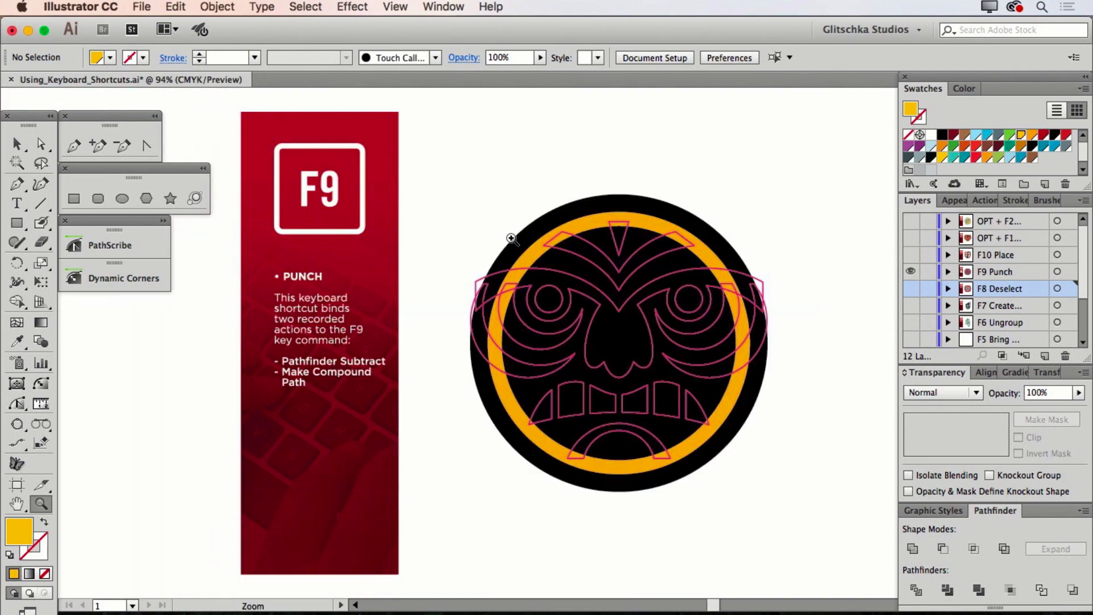
left_click_drag(459, 187, 782, 496)
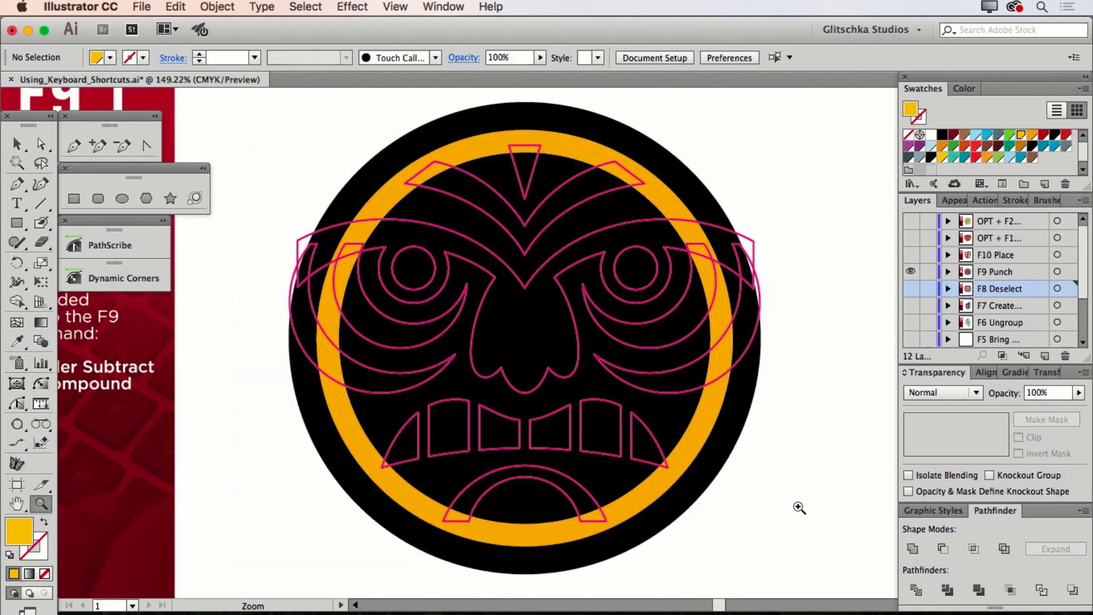
key("v")
left_click_drag(605, 293, 691, 298)
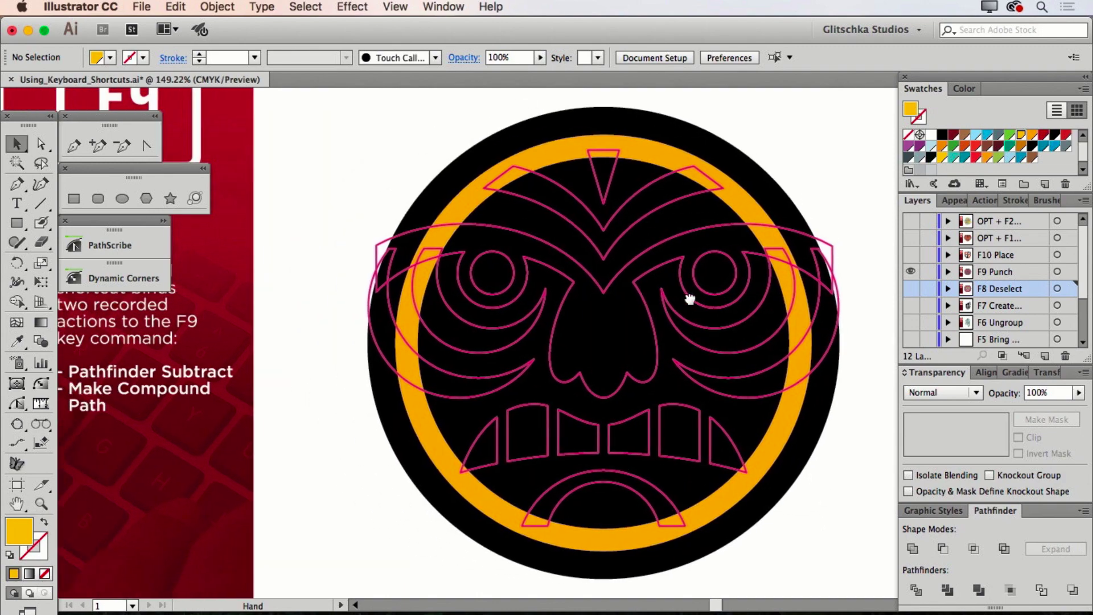
left_click(650, 188)
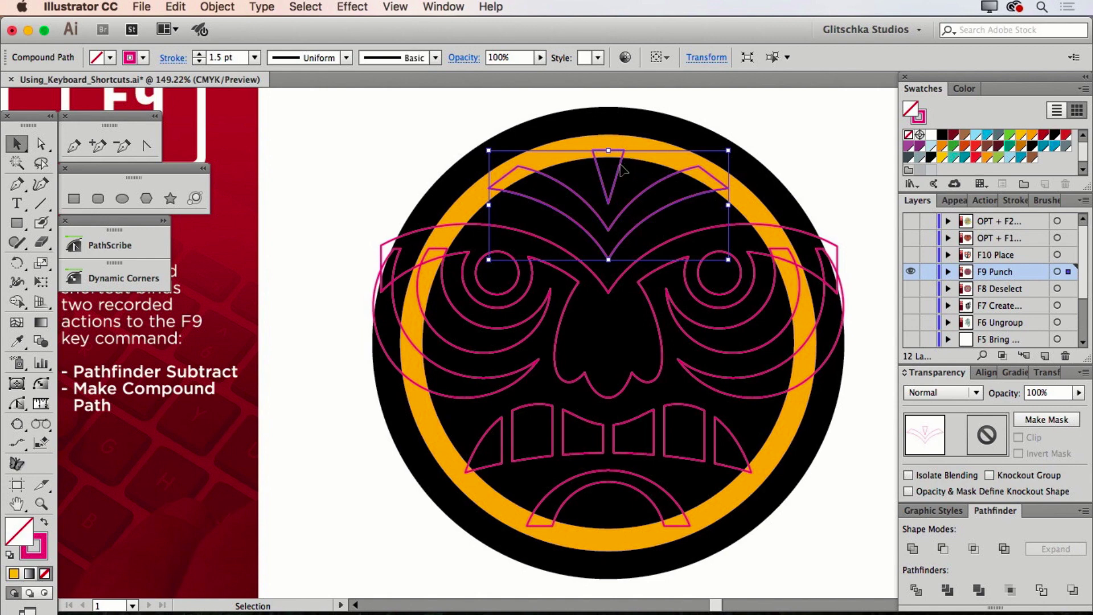
left_click(638, 178, "shift")
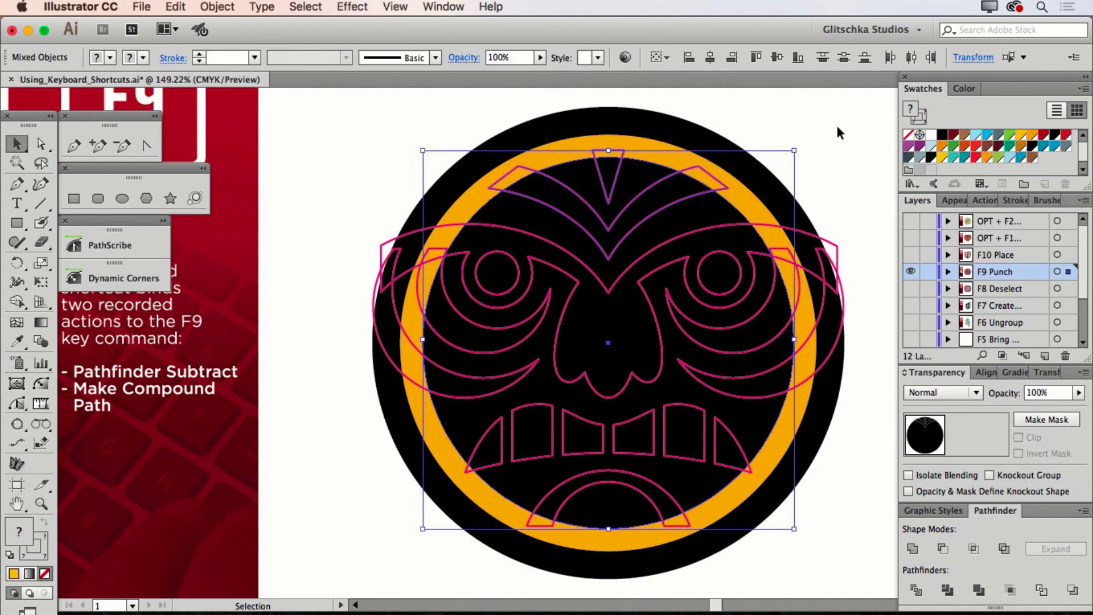
key("F9")
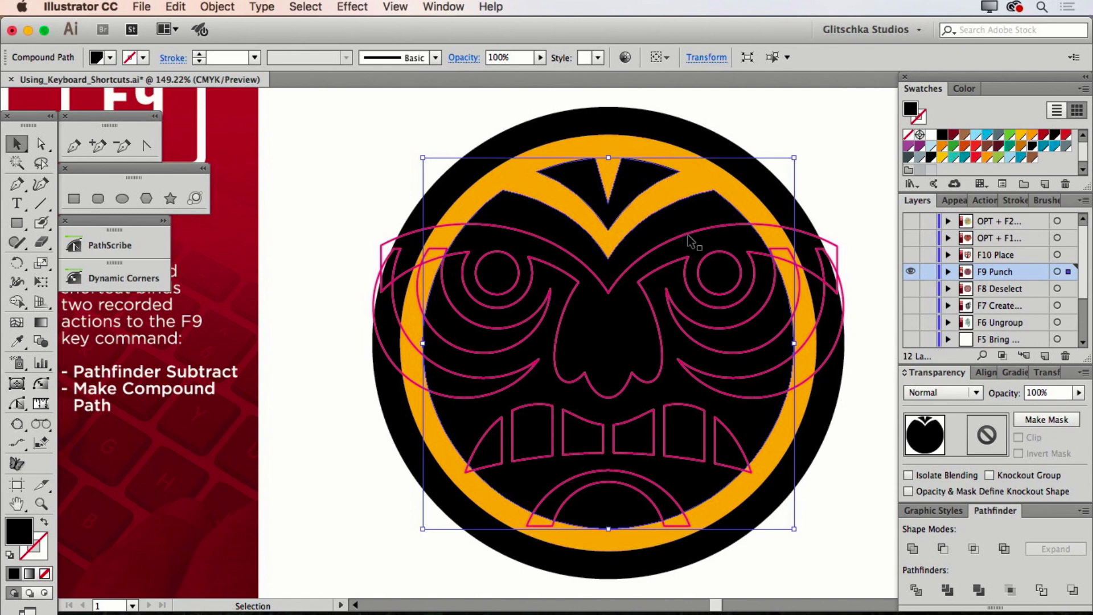
left_click(948, 202)
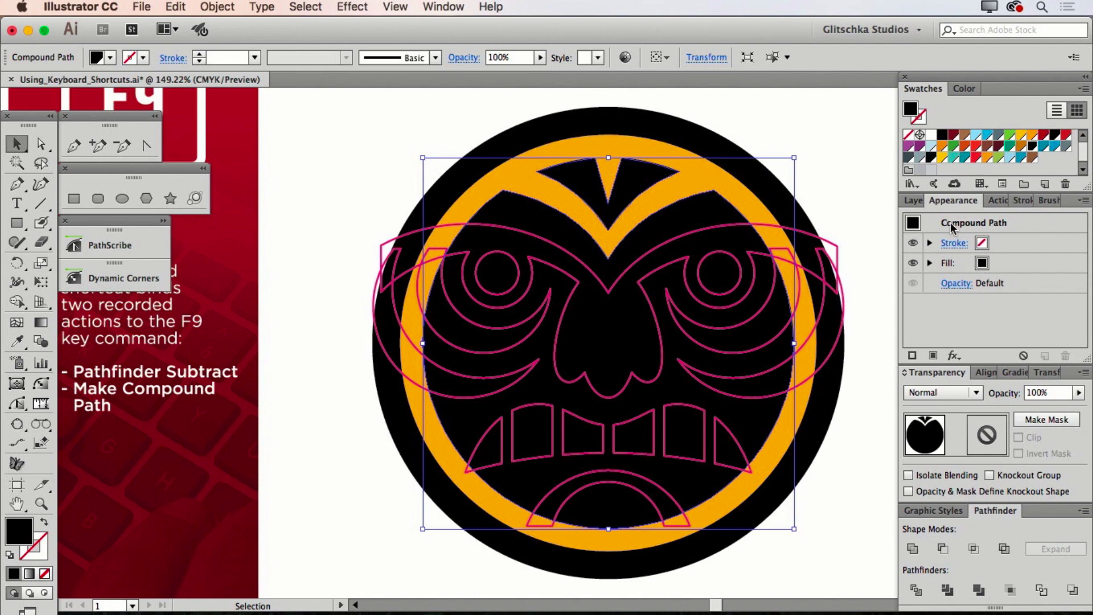
left_click(837, 169)
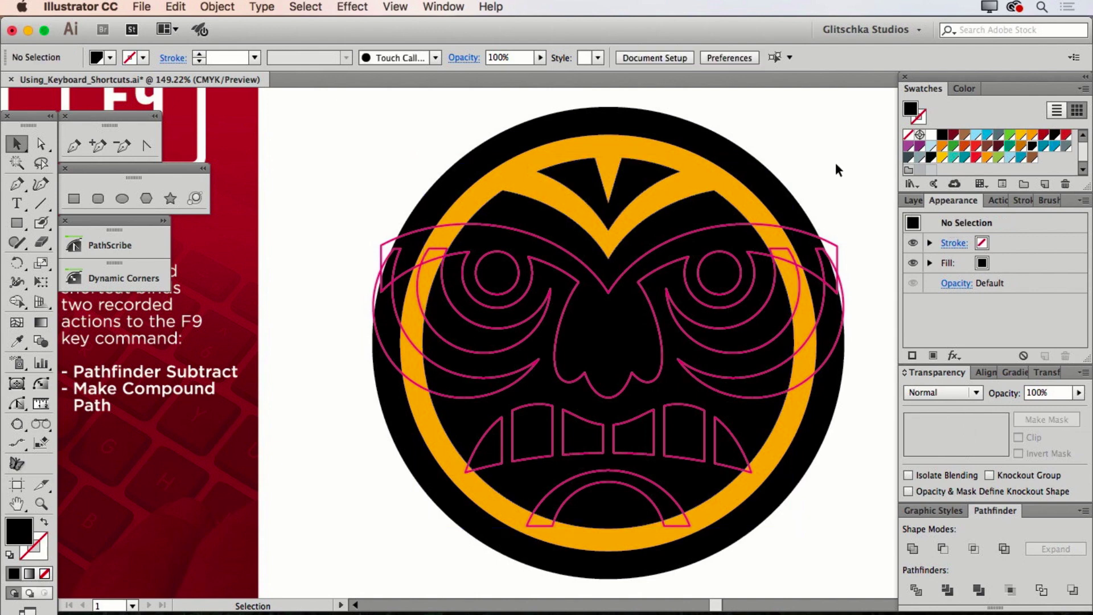
Examine the commands recorded in the Punch action in an enlarged Actions list, collapse the Clone action and return to the layer list
left_click(993, 200)
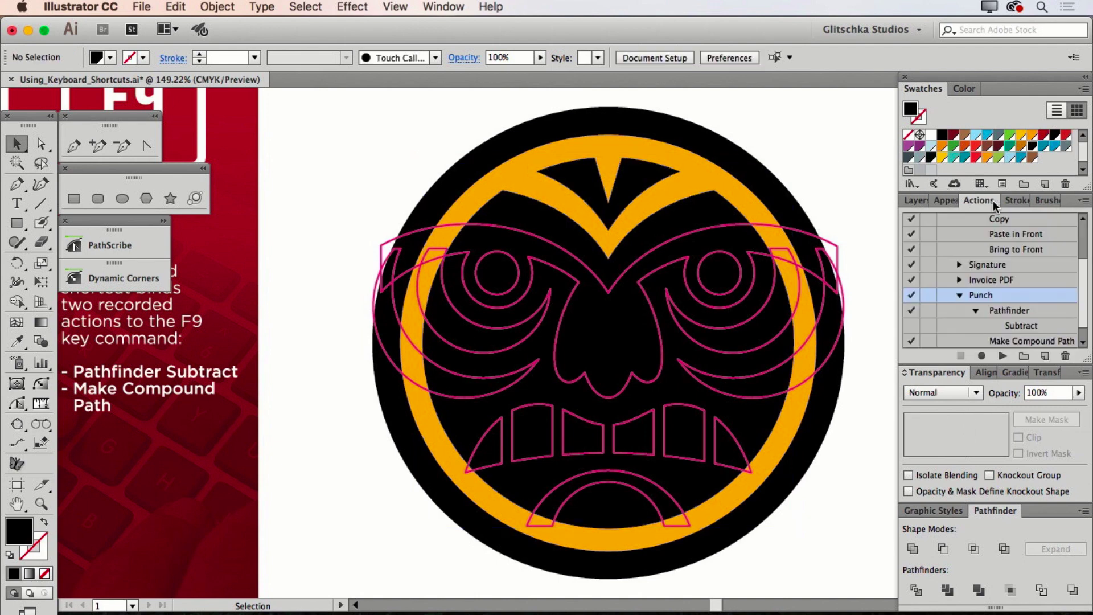
mouse_move(989, 201)
left_mouse_down()
mouse_move(867, 207)
mouse_move(356, 155)
left_mouse_up()
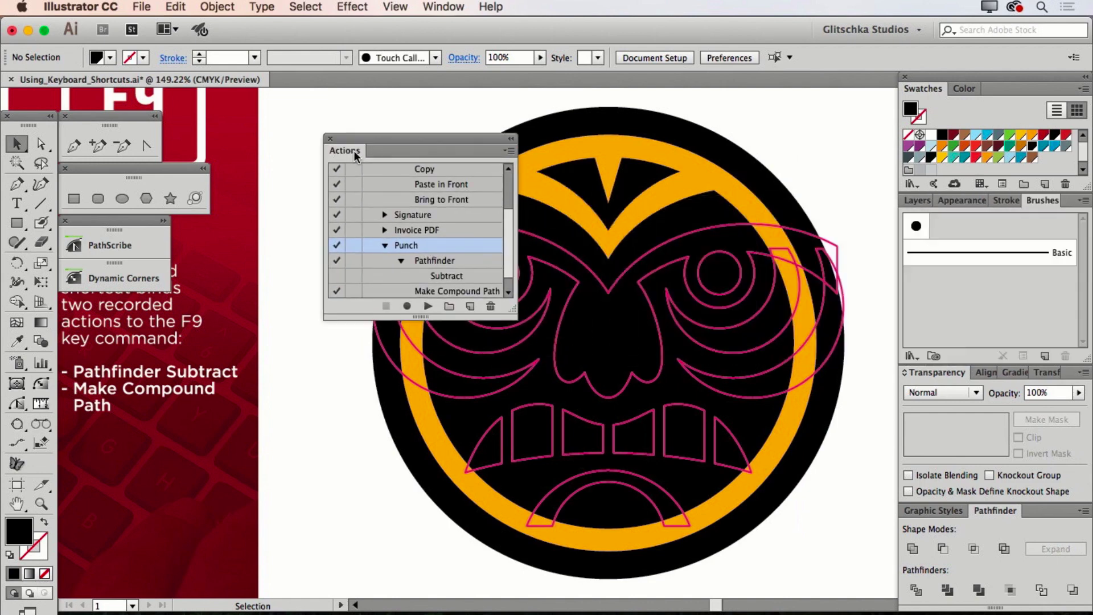
left_click_drag(510, 315, 831, 554)
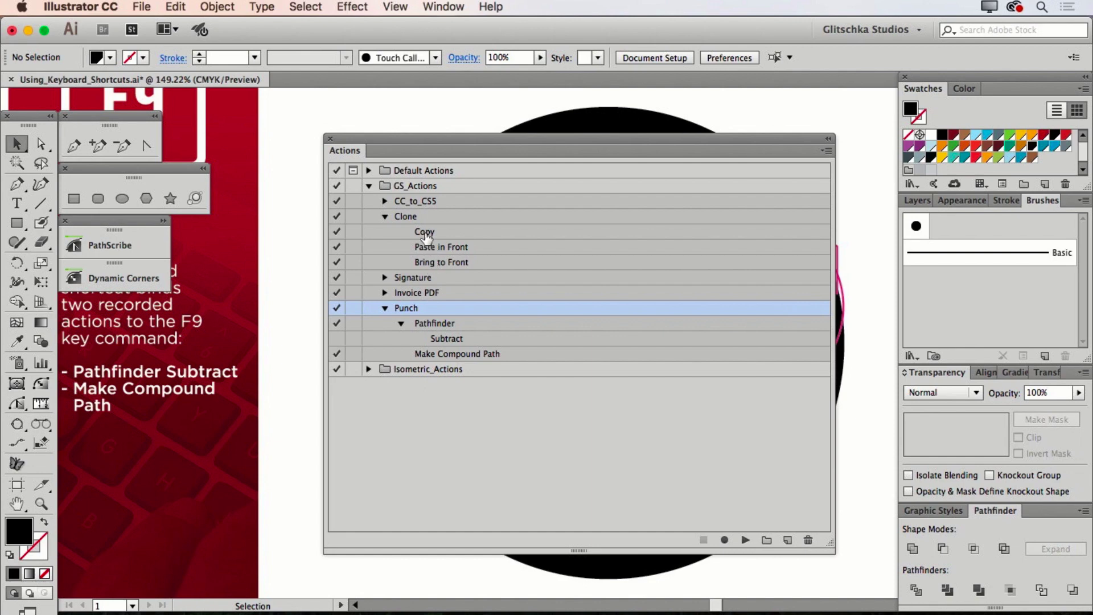
left_click(385, 217)
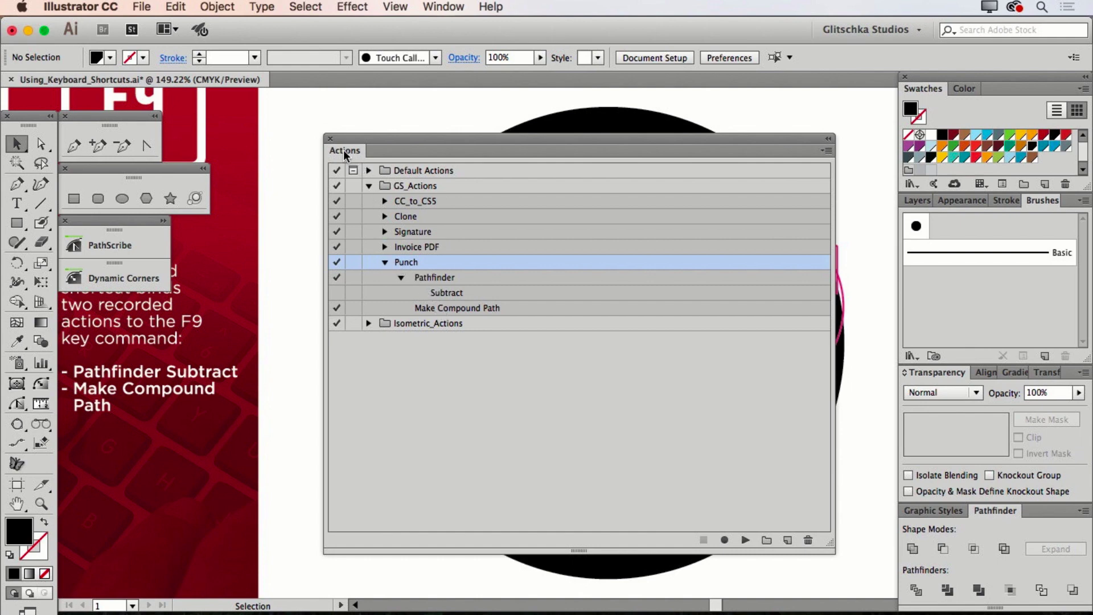
mouse_move(344, 151)
left_mouse_down()
mouse_move(660, 201)
mouse_move(980, 213)
mouse_move(968, 198)
left_mouse_up()
left_click(921, 203)
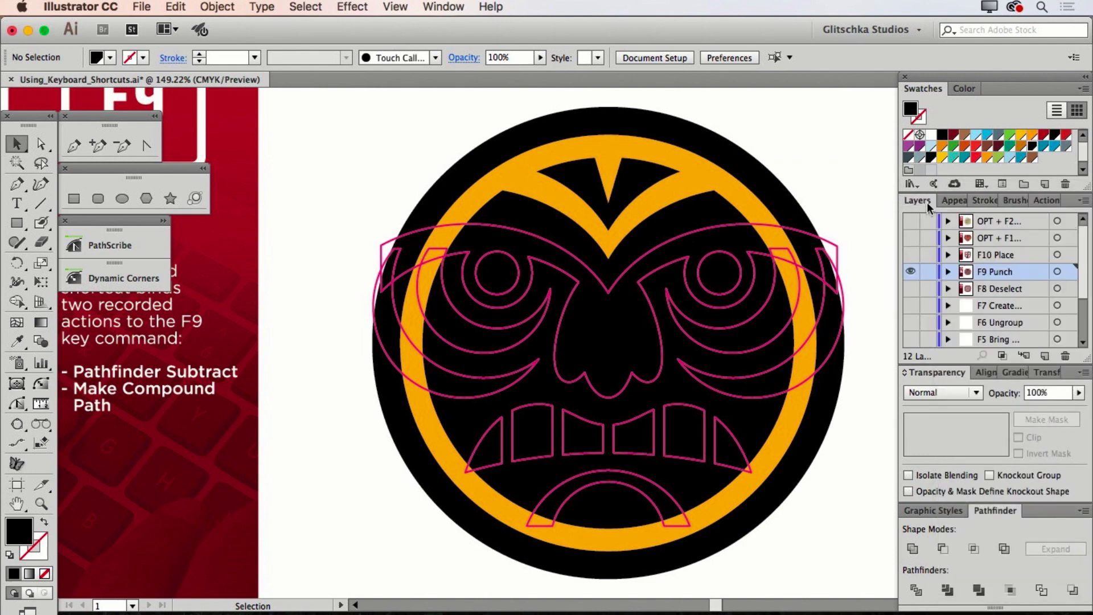
Bring up the appearance attributes and punch the pink brow, eye and nose compound path out of the inner black face shape
left_click(958, 199)
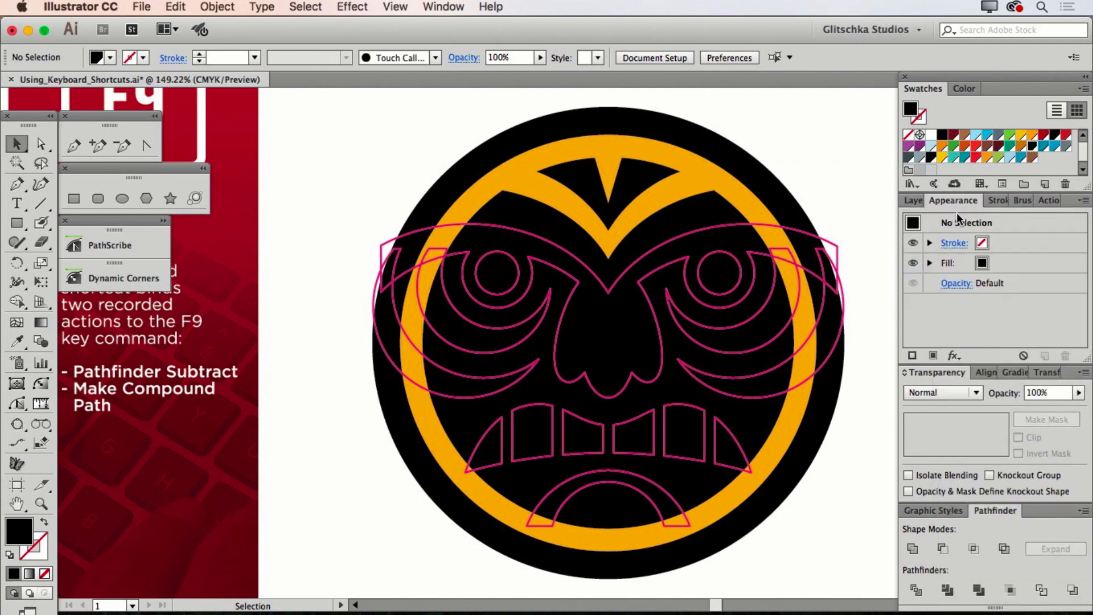
left_click(730, 225)
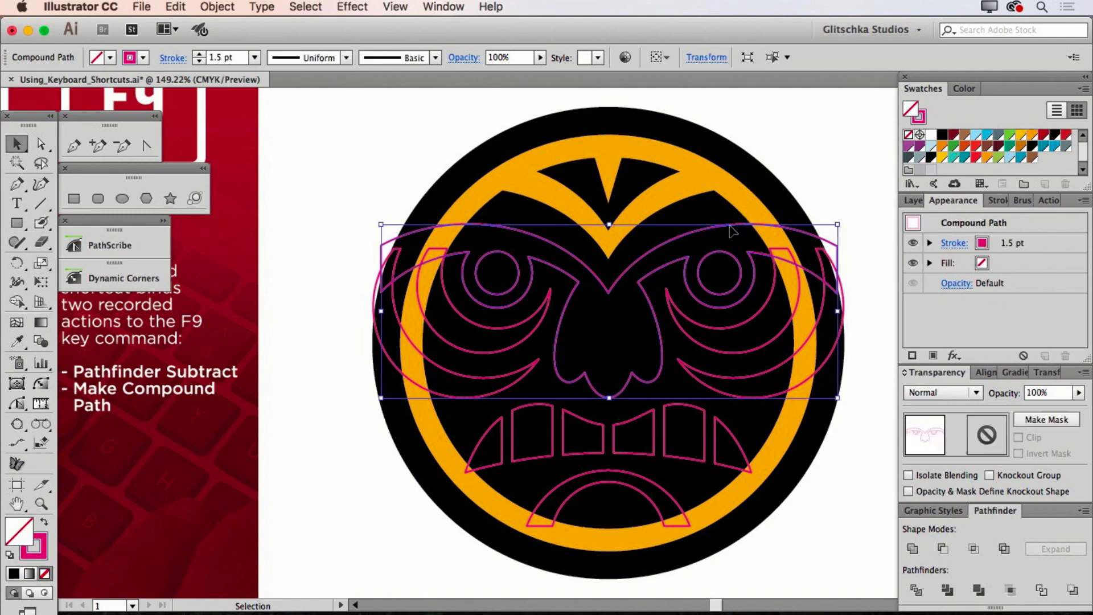
left_click(720, 212, "shift")
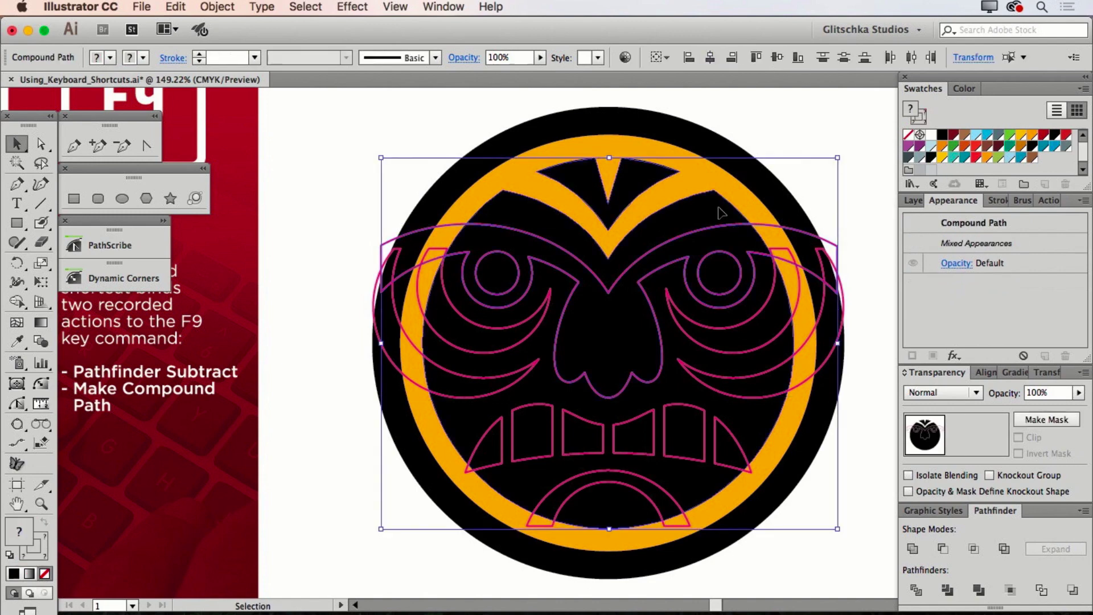
key("F9")
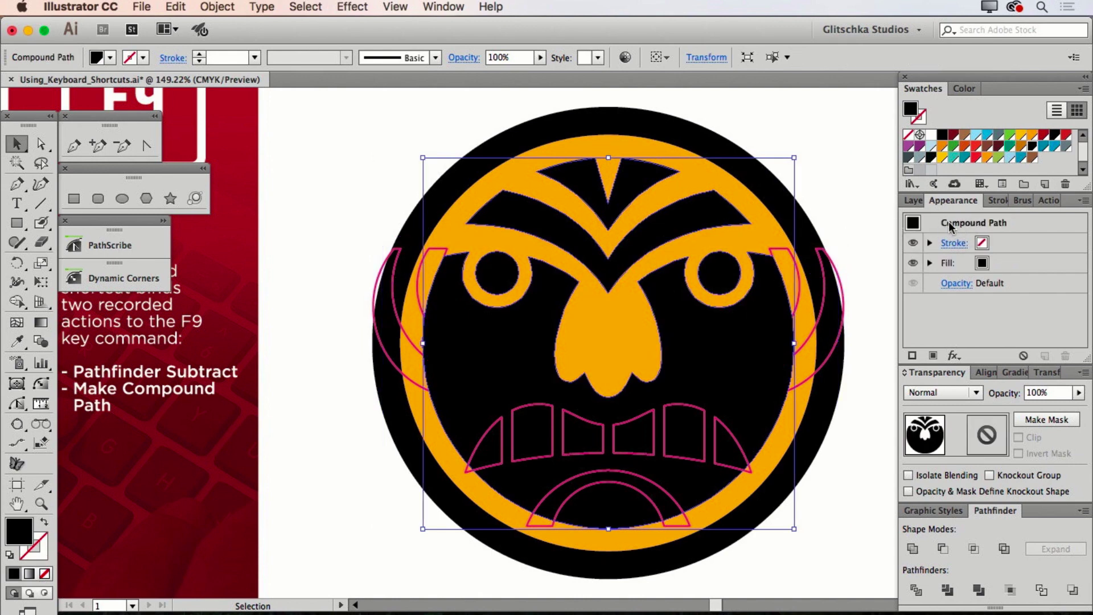
Punch the pink curved cheek stripes beneath the eyes out of the inner black face shape
left_click(822, 259)
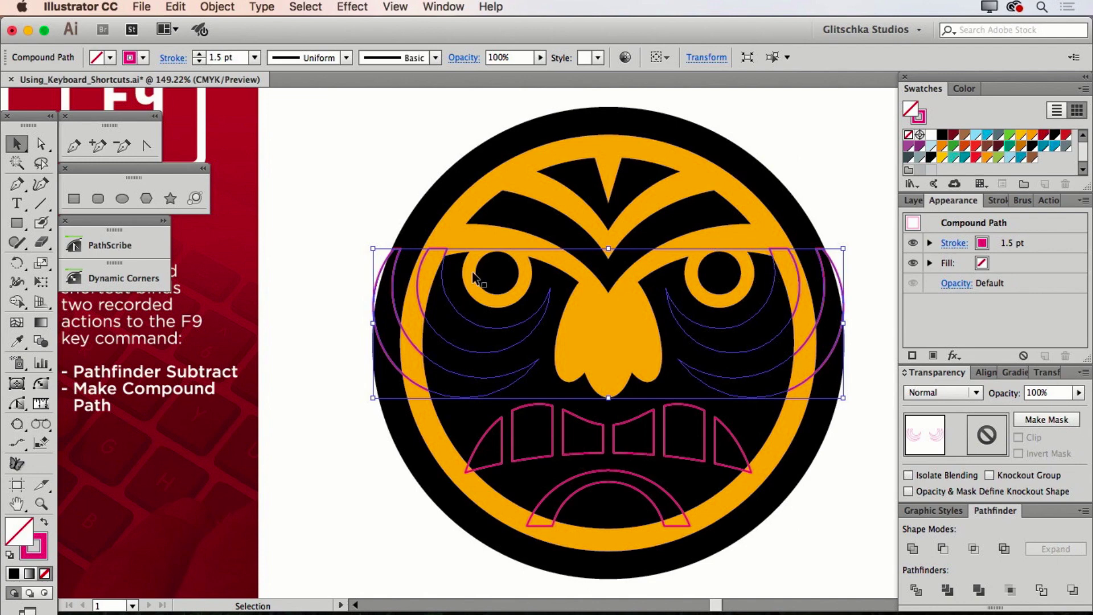
key("F9")
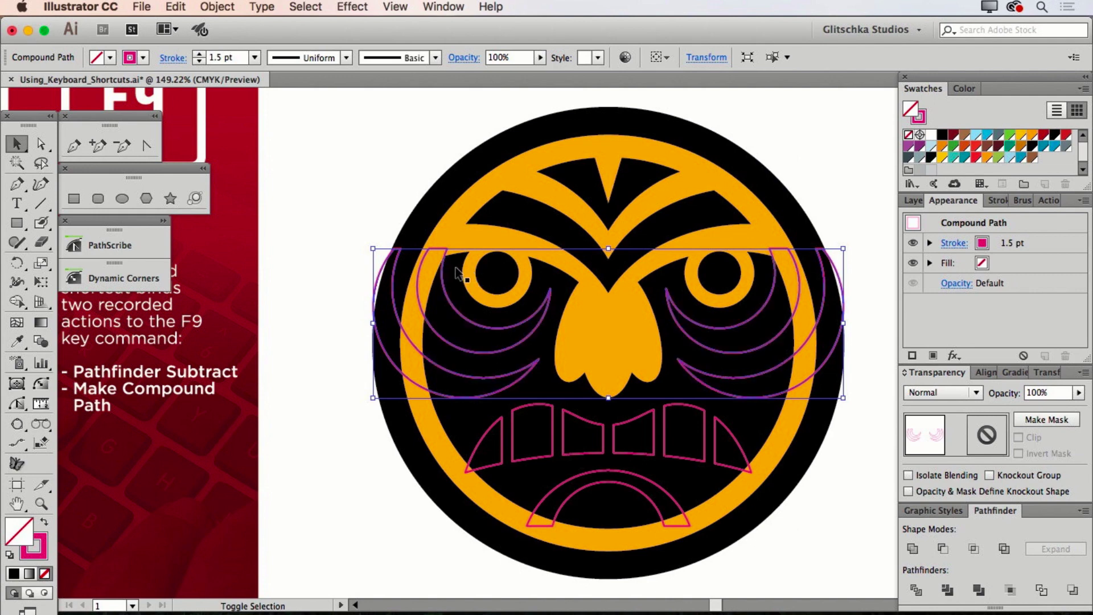
left_click(456, 268, "shift")
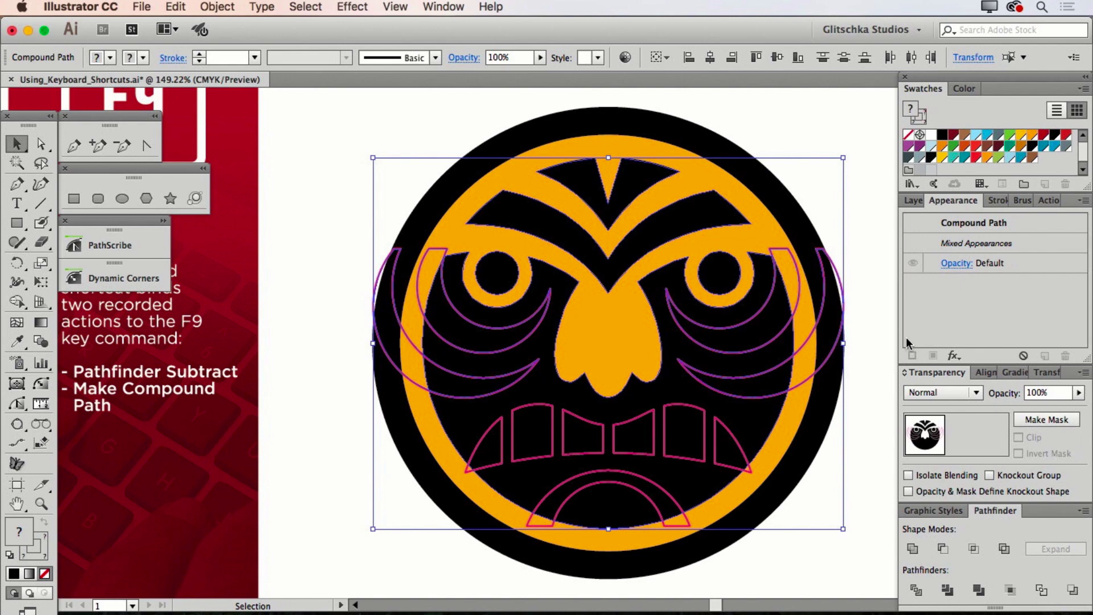
key("F9")
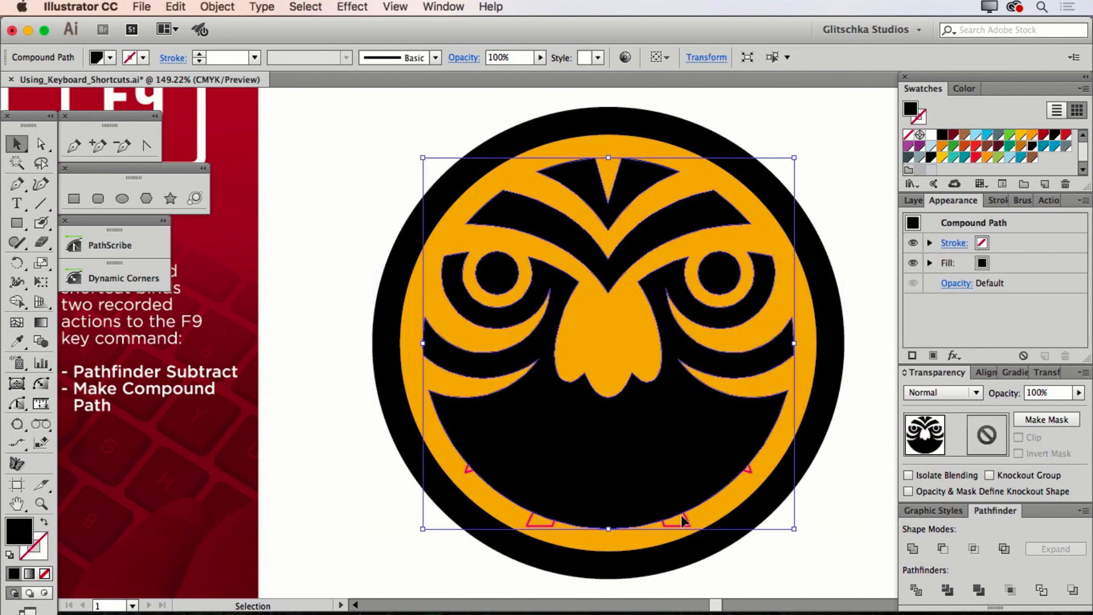
Punch the pink teeth and chin compound path out of the black face shape, deselect it and fit the artboard in the window
left_click(685, 516)
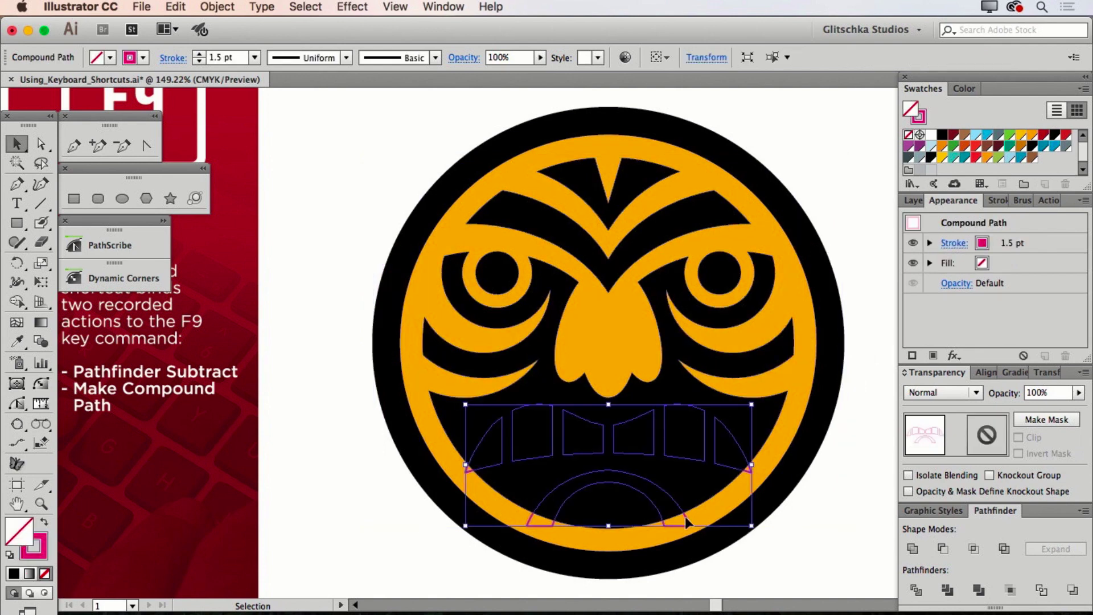
left_click(701, 483, "shift")
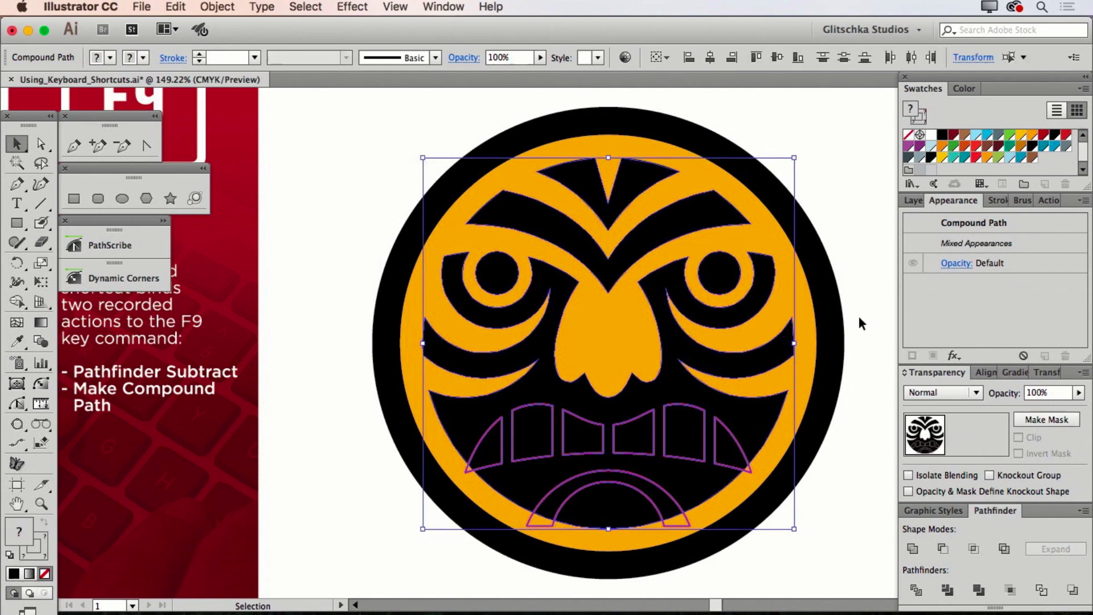
key("F9")
left_click(845, 258)
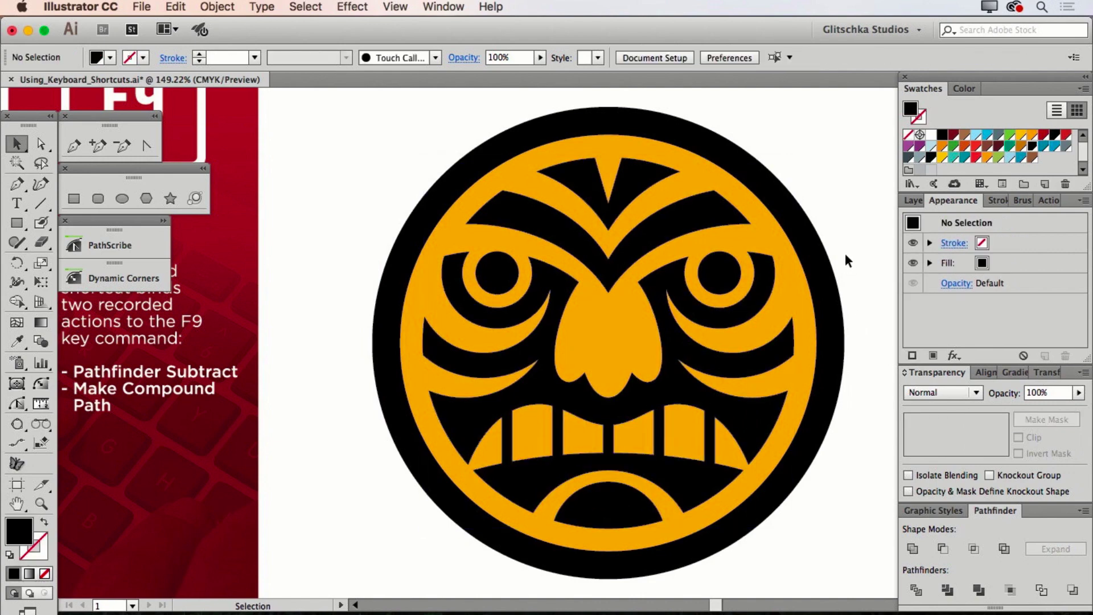
key("super+0")
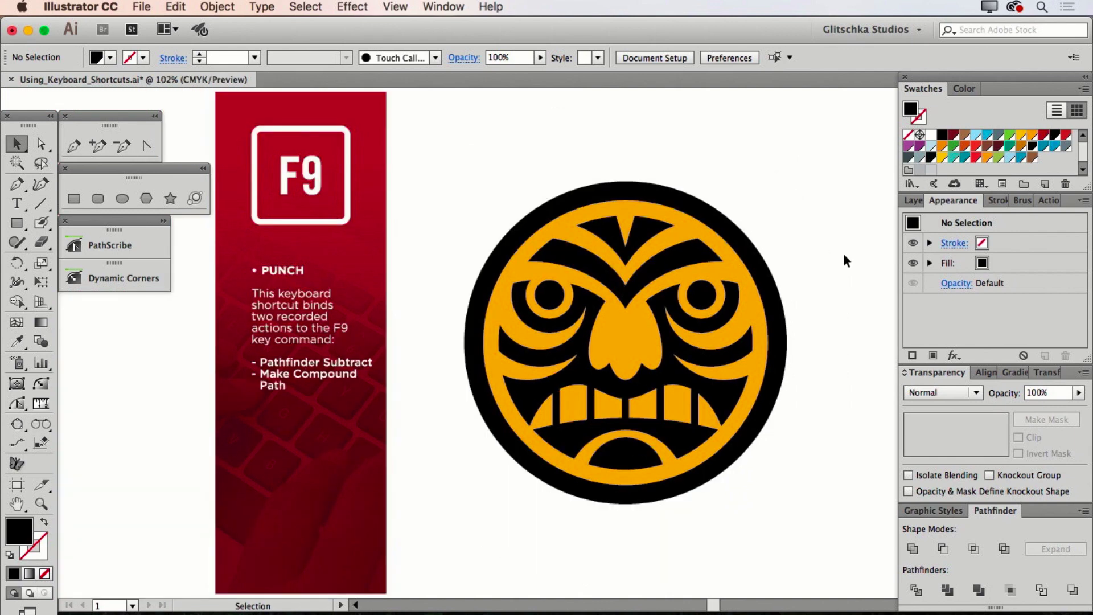
Show the F10 Place layer and hide the F9 Punch layer
left_click(913, 200)
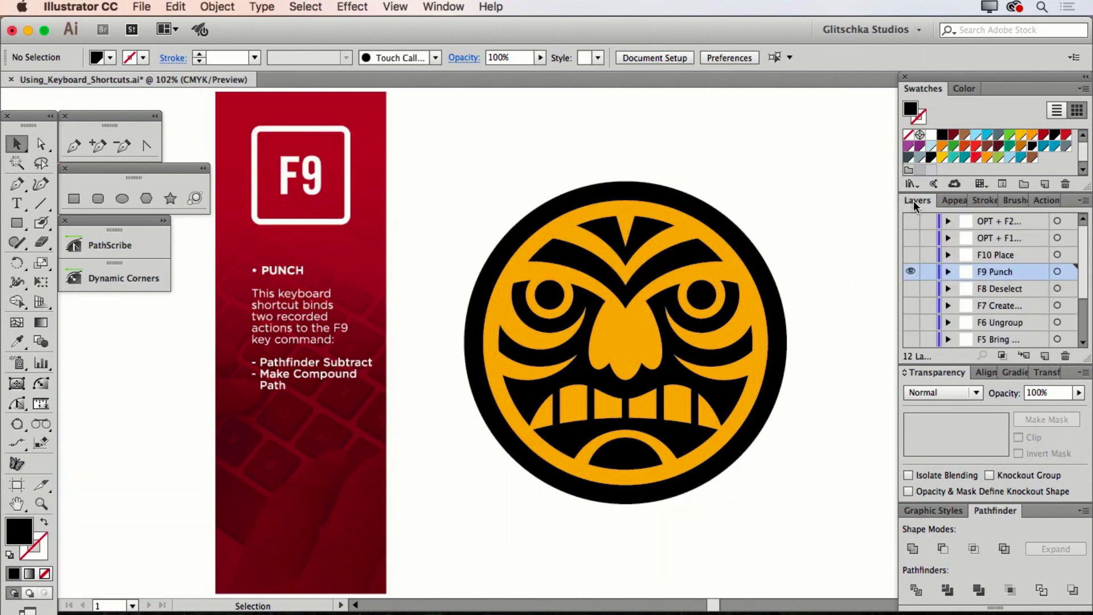
left_click(911, 255)
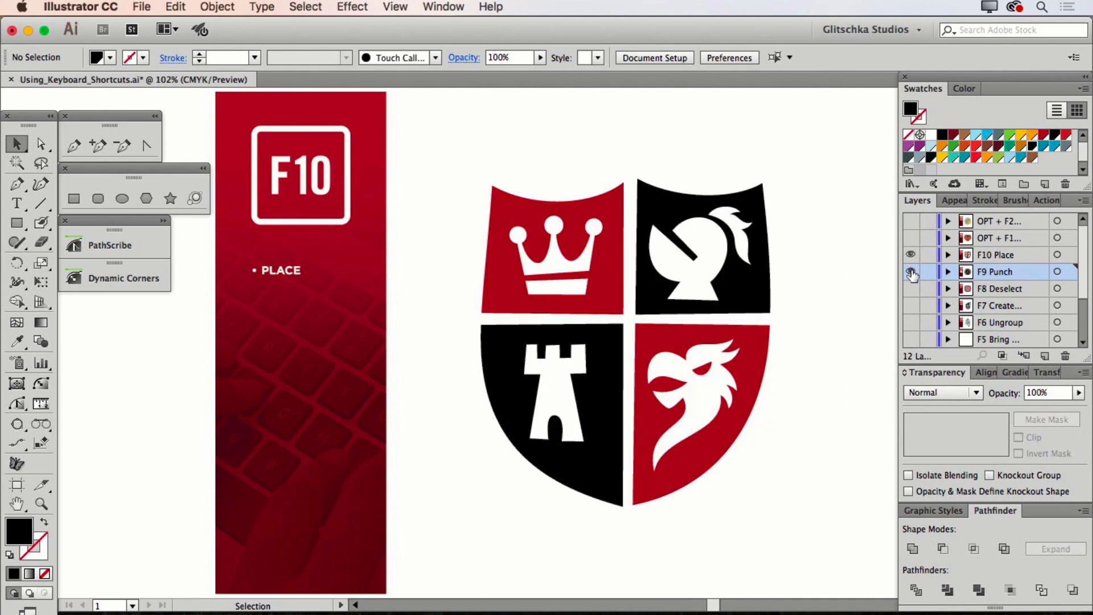
left_click(911, 272)
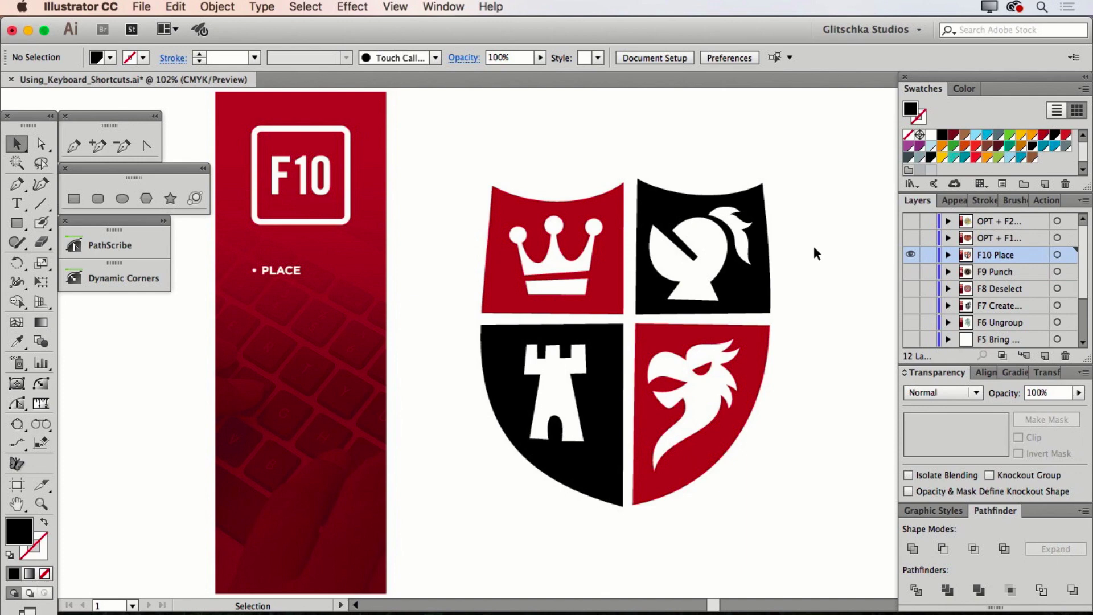
Place Texture.tif from the Desktop as a linked file, then scale it down and position it over the whole shield
key("shift+ctrl+p")
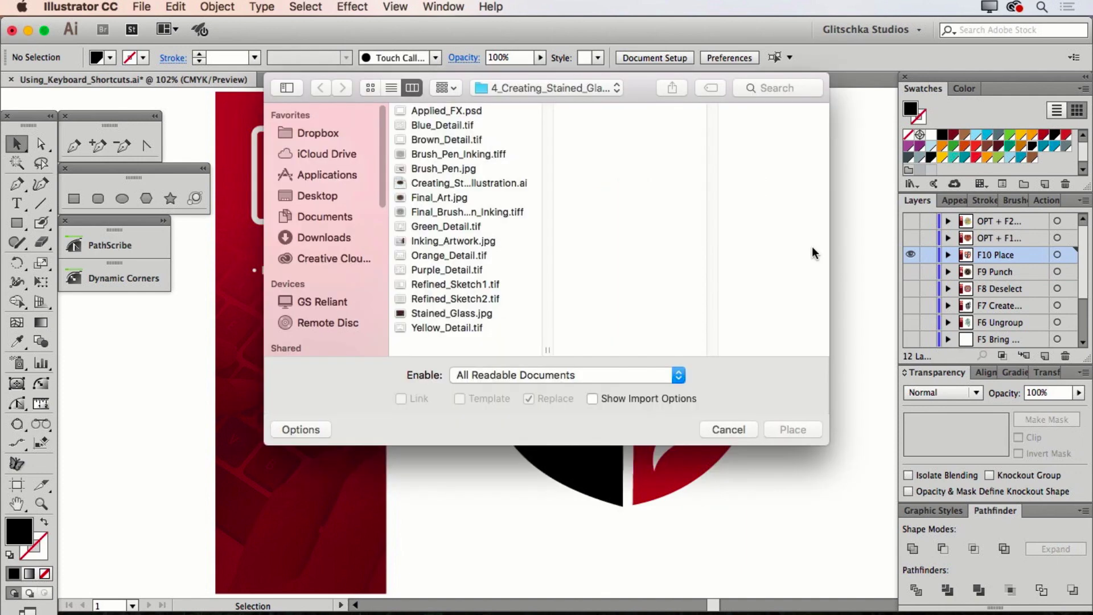
left_click(319, 194)
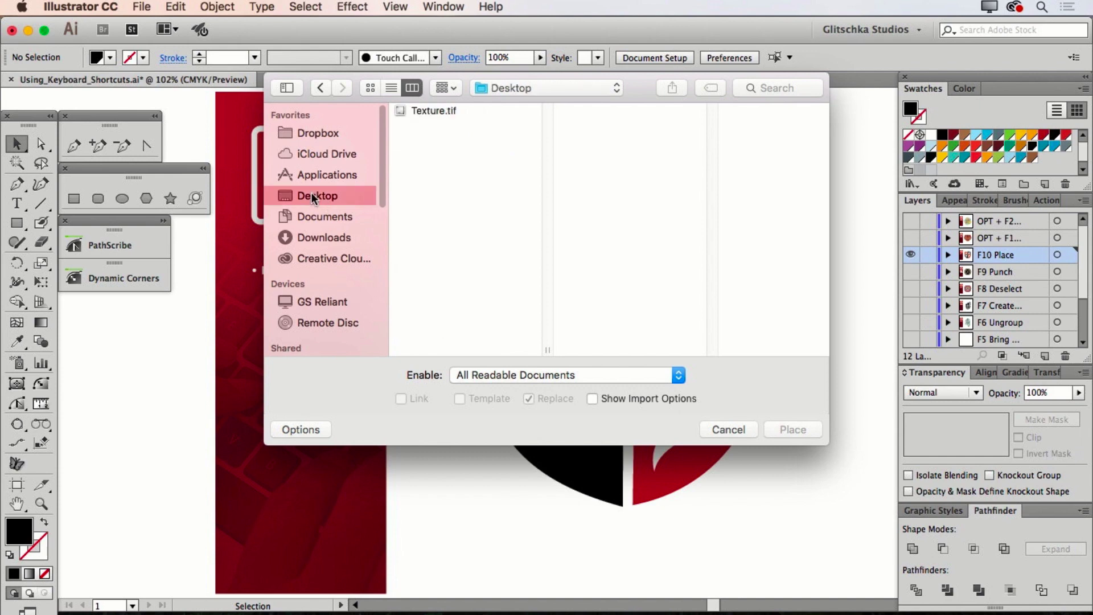
left_click(431, 112)
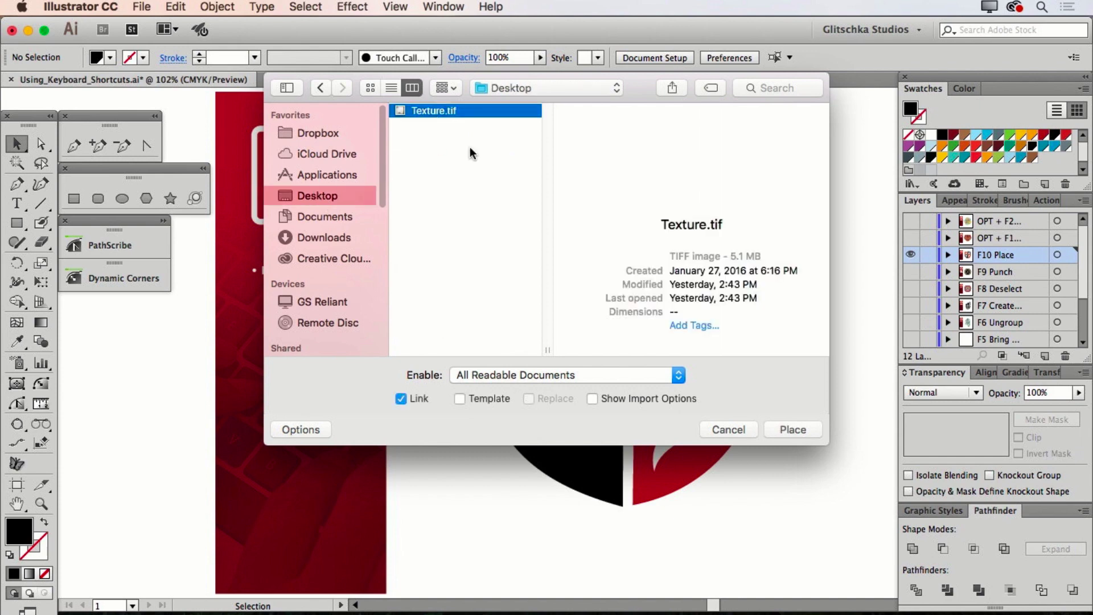
left_click(801, 434)
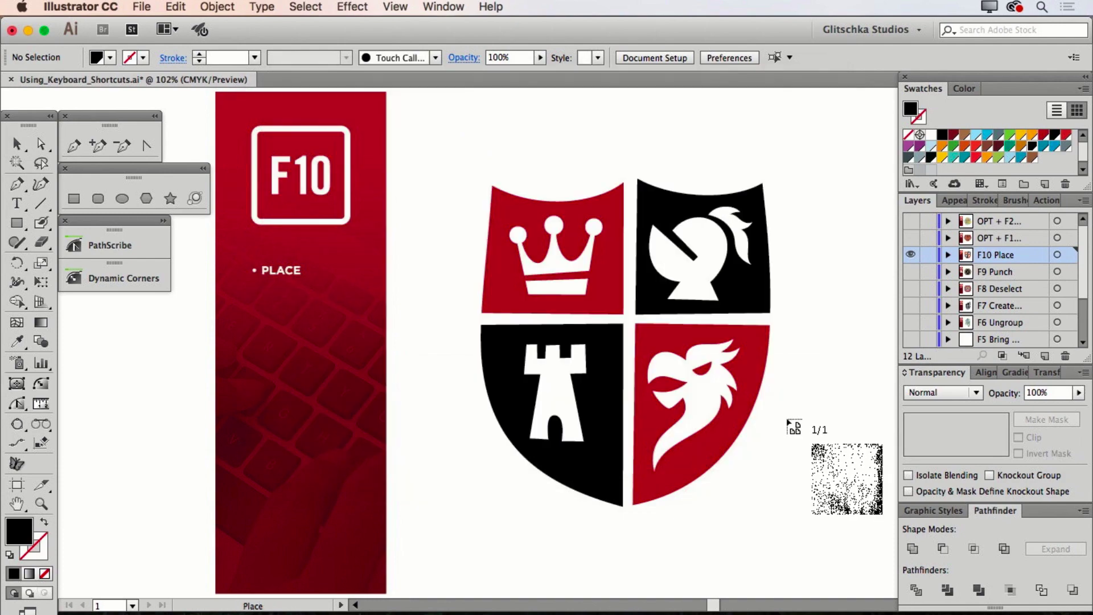
left_click(473, 157)
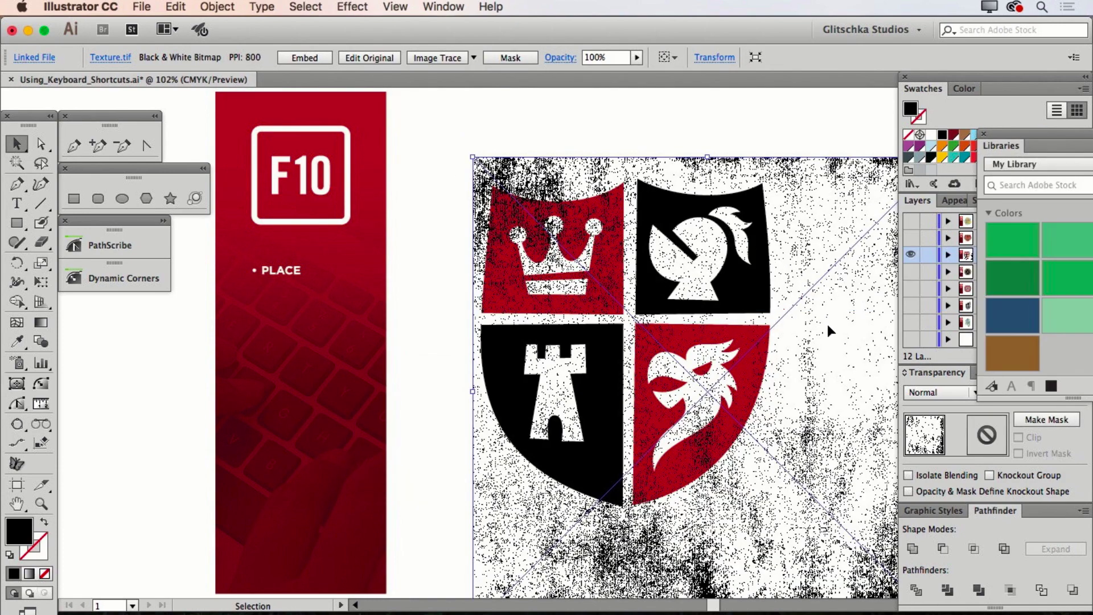
left_click_drag(473, 157, 574, 259)
left_click_drag(794, 411, 666, 312)
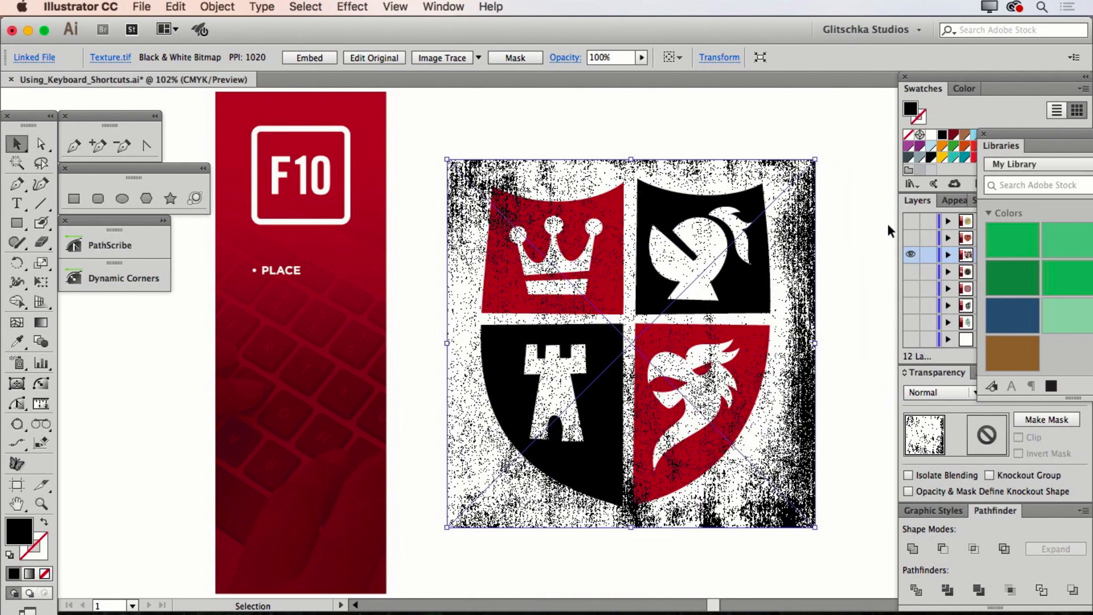
Color the placed texture white, set its opacity to 30% and deselect it
left_click(932, 136)
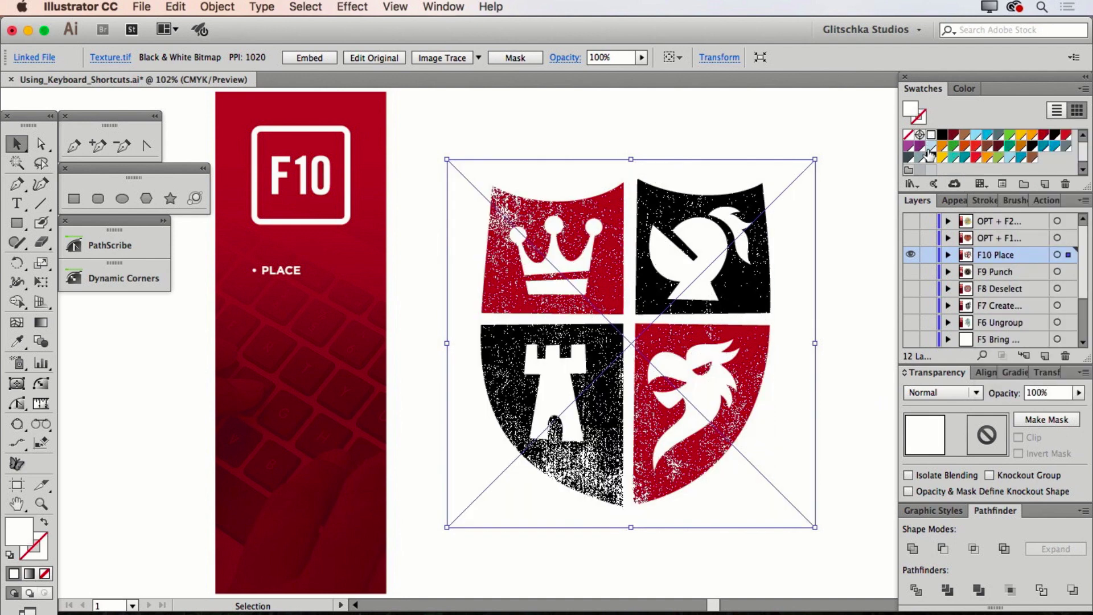
double_click(1036, 391)
type("30")
key("Return")
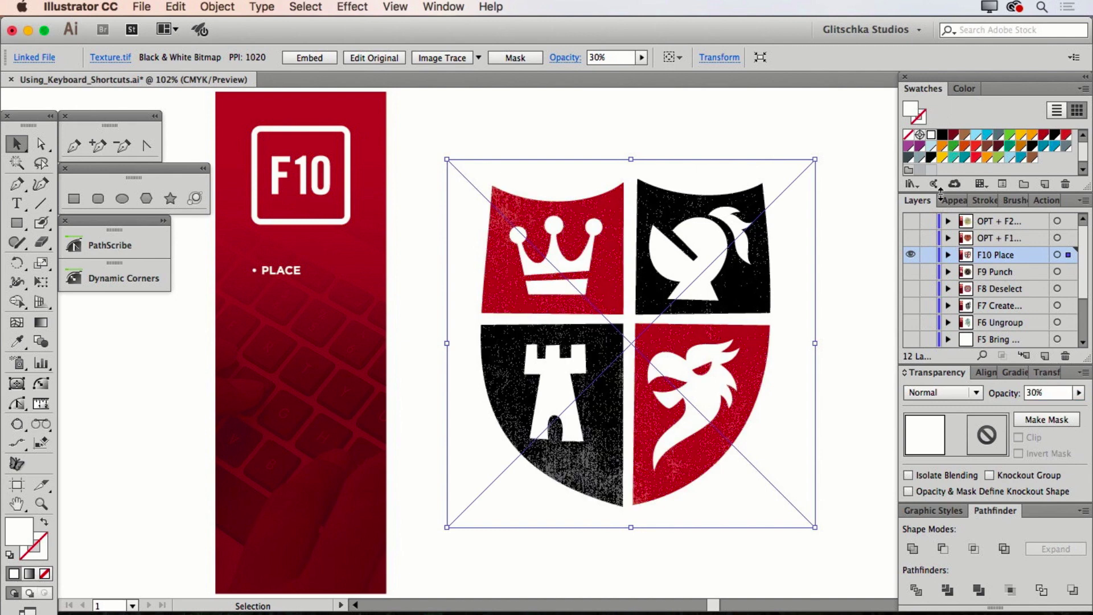
left_click(826, 148)
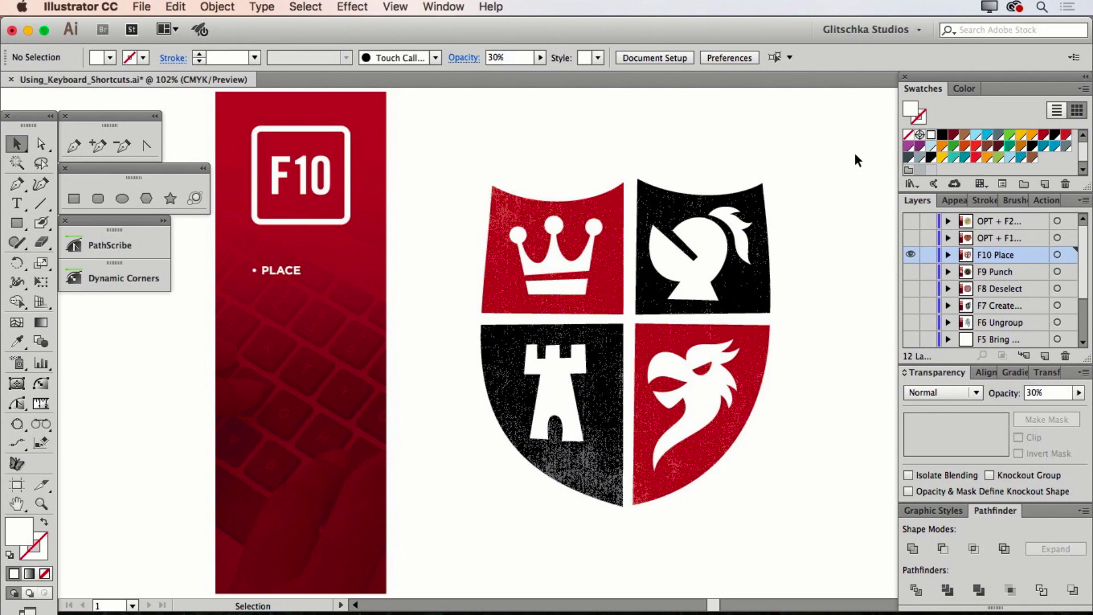
Show the OPT + F1 layer and hide the F10 Place layer
left_click(912, 238)
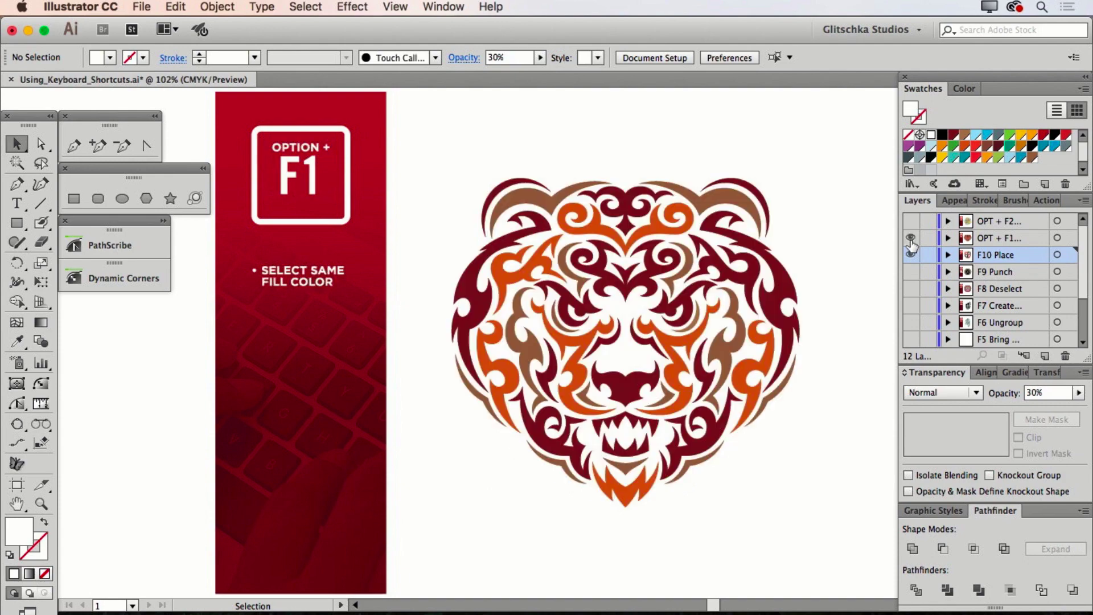
left_click(911, 256)
Select every shape sharing the orange forehead scroll's fill color and recolor them all with a golden orange swatch
left_click(692, 223)
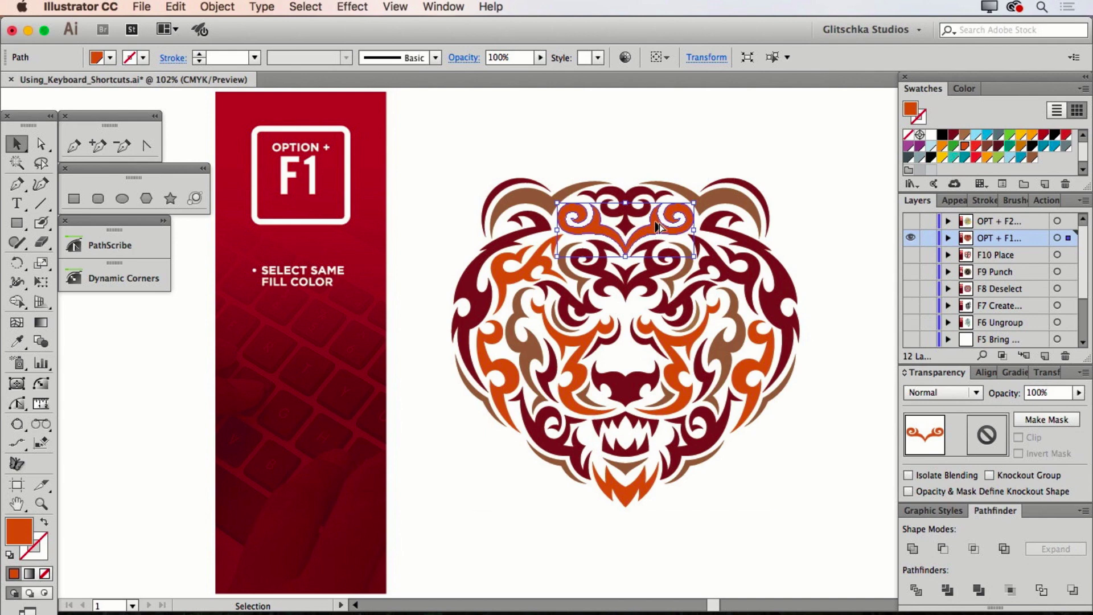
key("alt+F1")
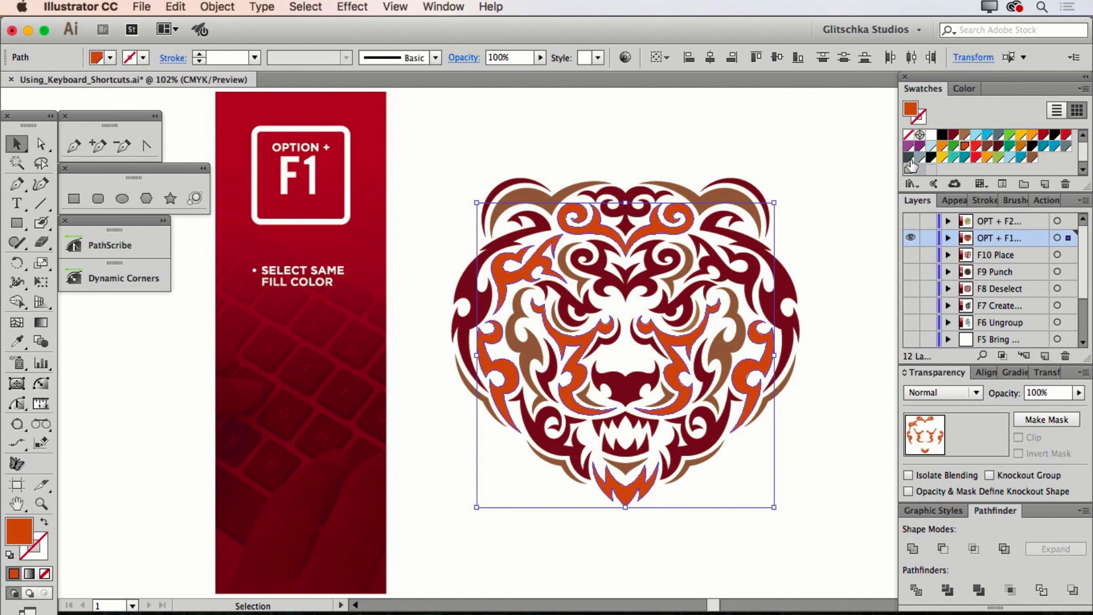
left_click(1021, 149)
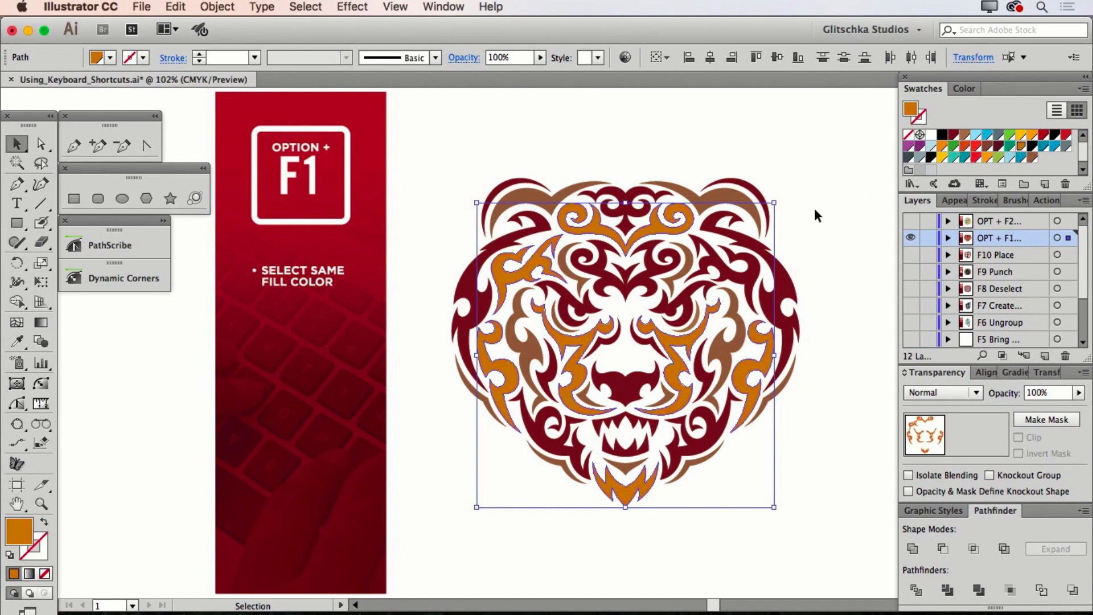
Select all shapes with the bear's dark red fill color, recolor them with a darker maroon swatch and deselect them
left_click(784, 277)
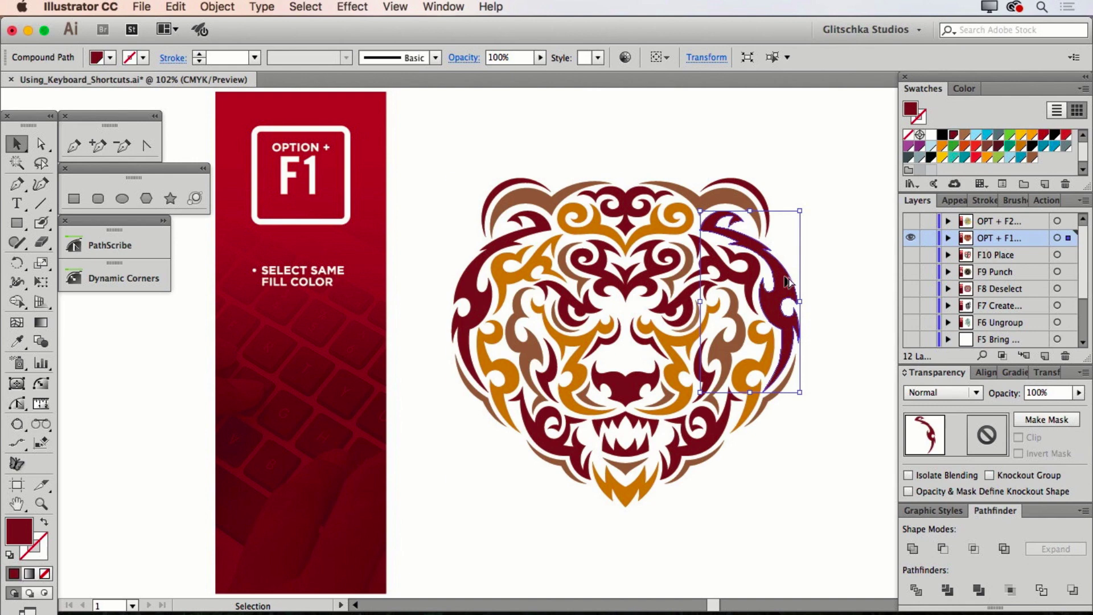
key("alt+F1")
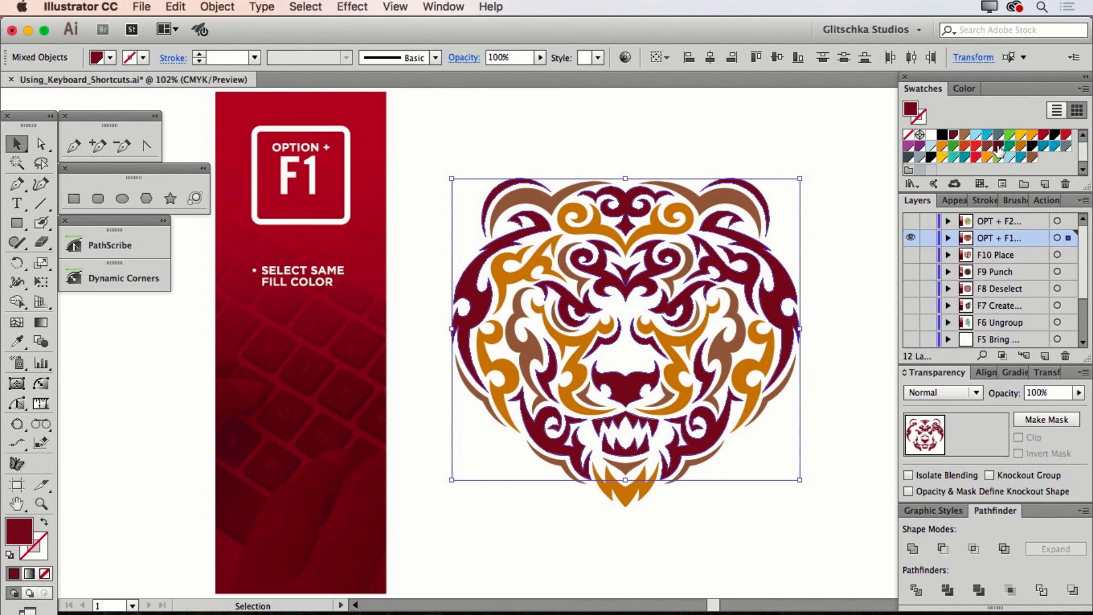
left_click(832, 221)
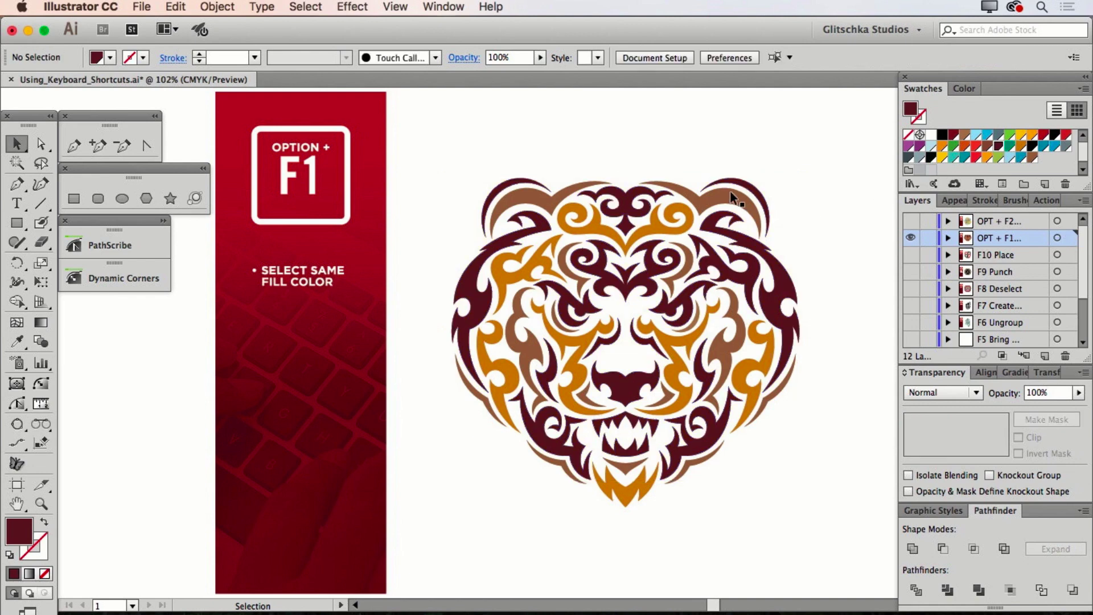
Select the golden orange forehead scroll and extend the selection to all matching shapes with the Select Same Fill Color command
left_click(681, 212)
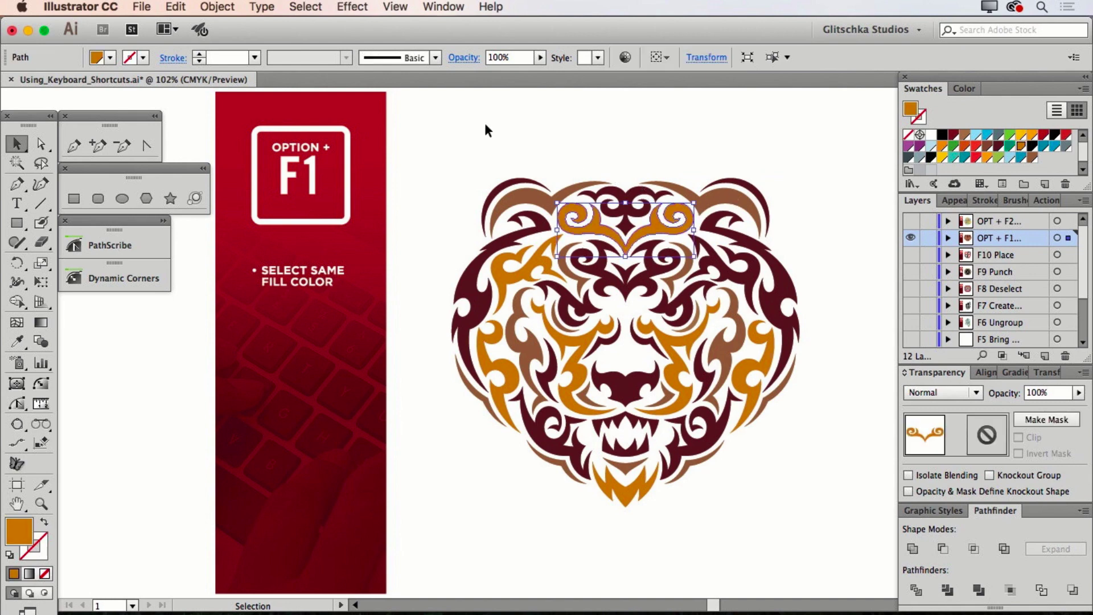
left_click(307, 7)
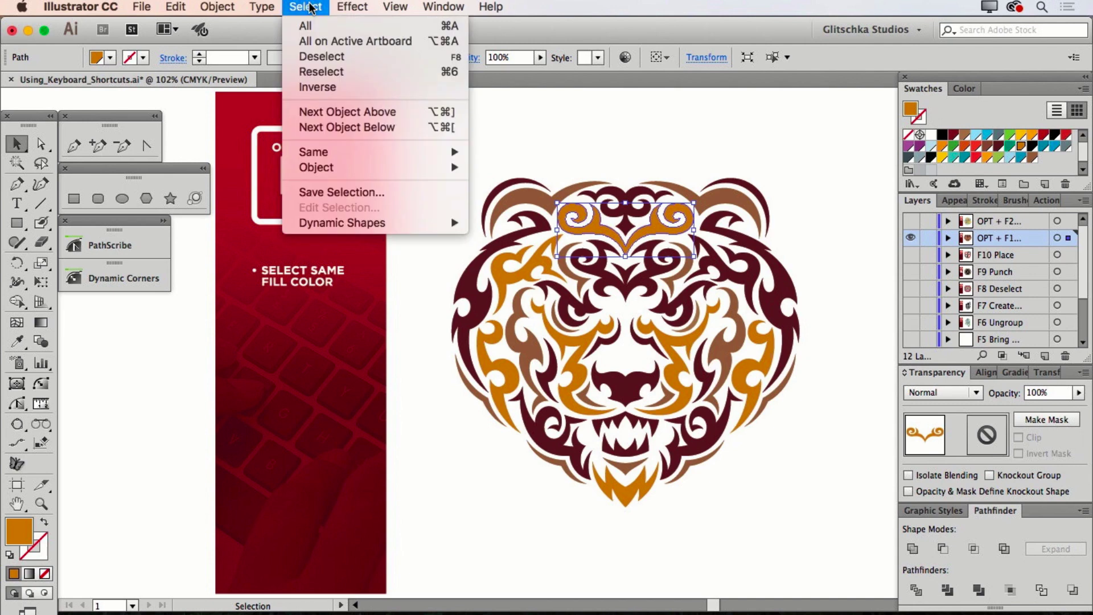
mouse_move(333, 151)
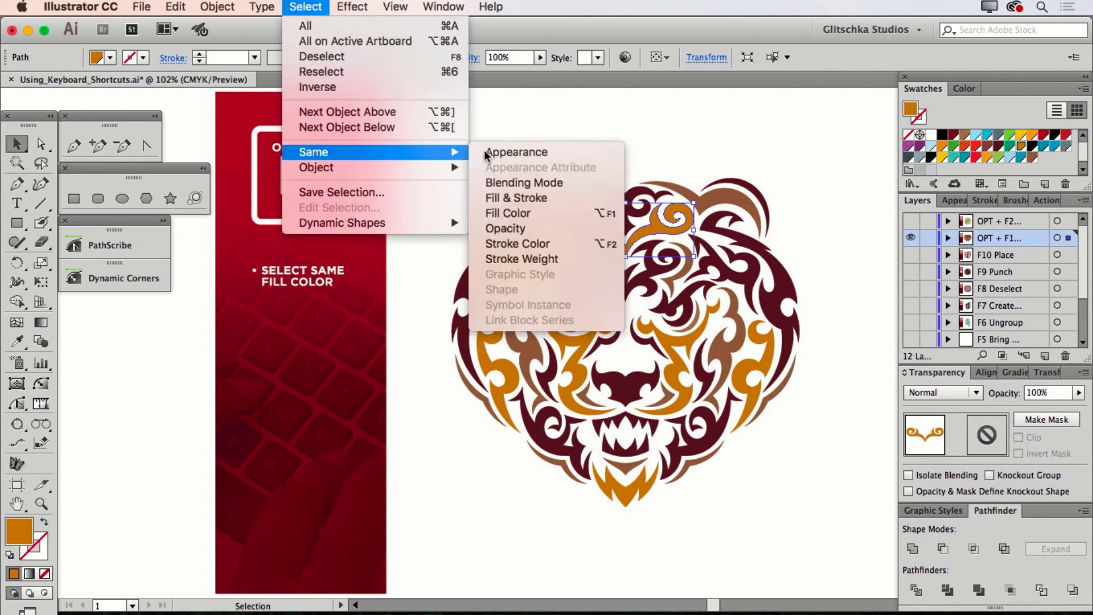
left_click(522, 219)
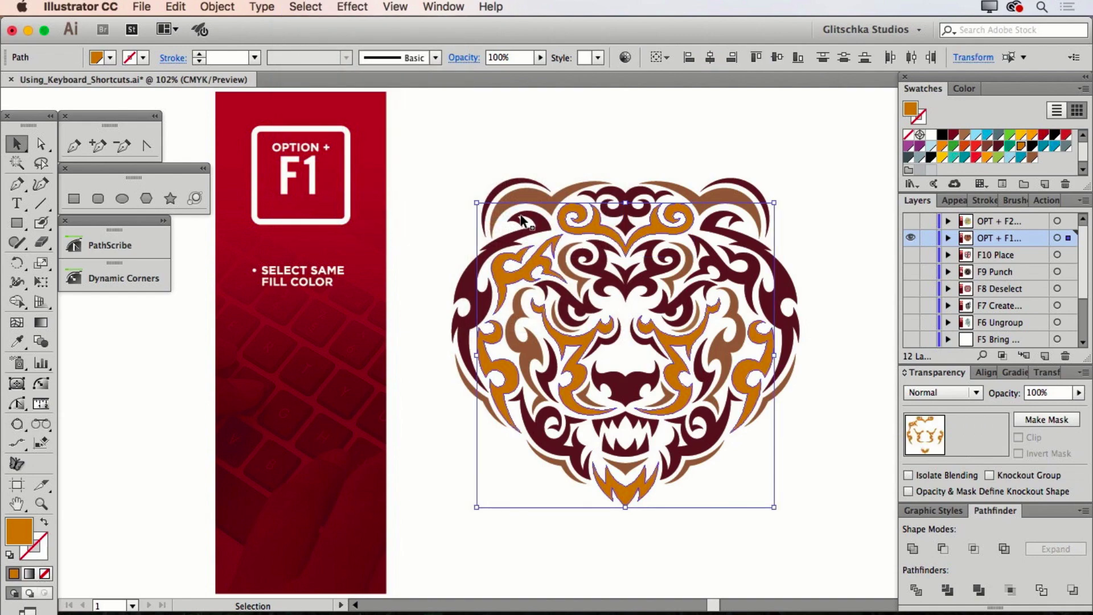
Deselect the bear artwork, hide the OPT + F1 layer and show the OPT + F2 layer
left_click(531, 159)
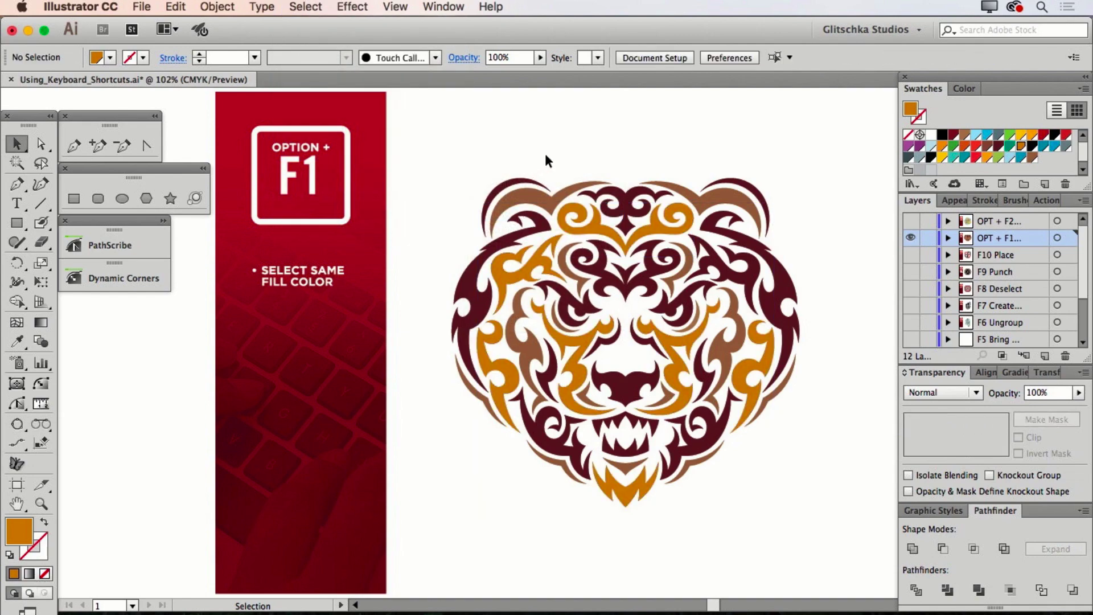
left_click(912, 239)
key("super+y")
left_click(912, 222)
key("super+y")
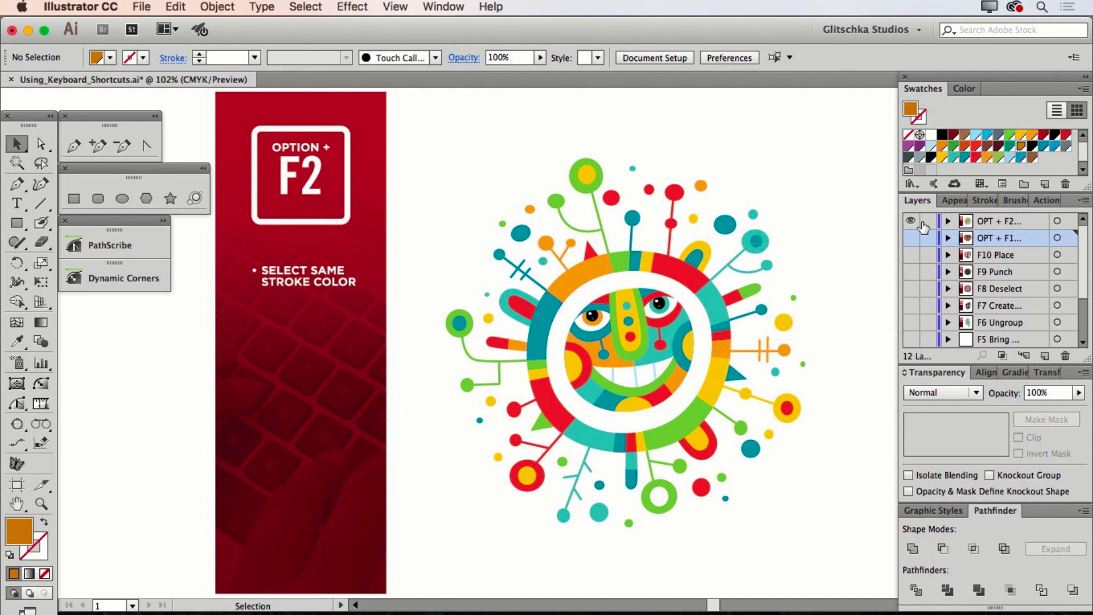
Select every line matching the small teal curved branch with Select Same Stroke Color, make the stroke swatch active and deselect the lines
left_click(739, 276)
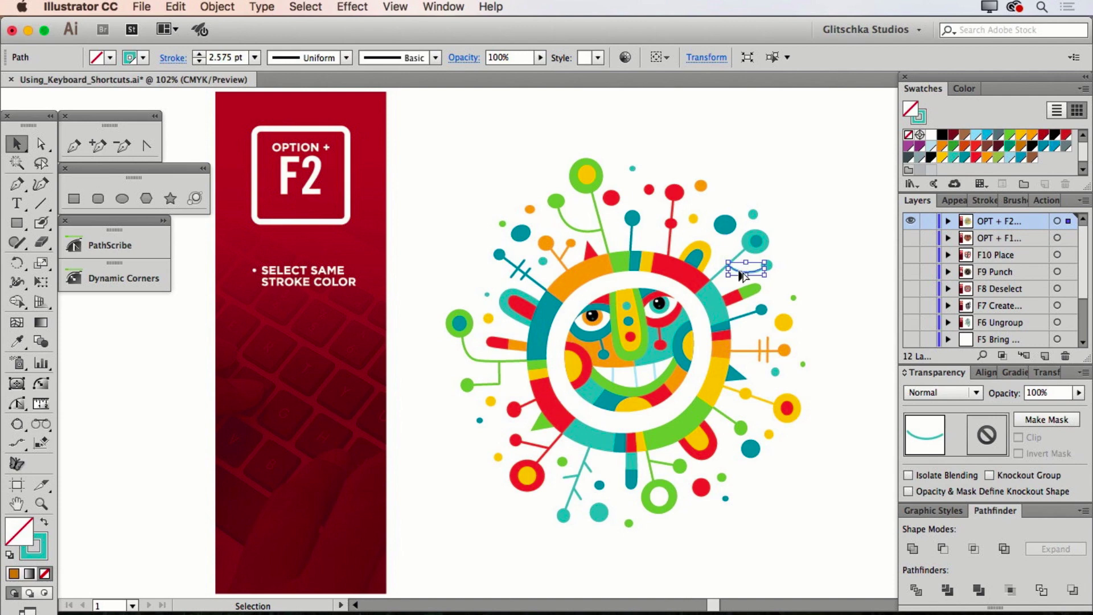
key("alt+F2")
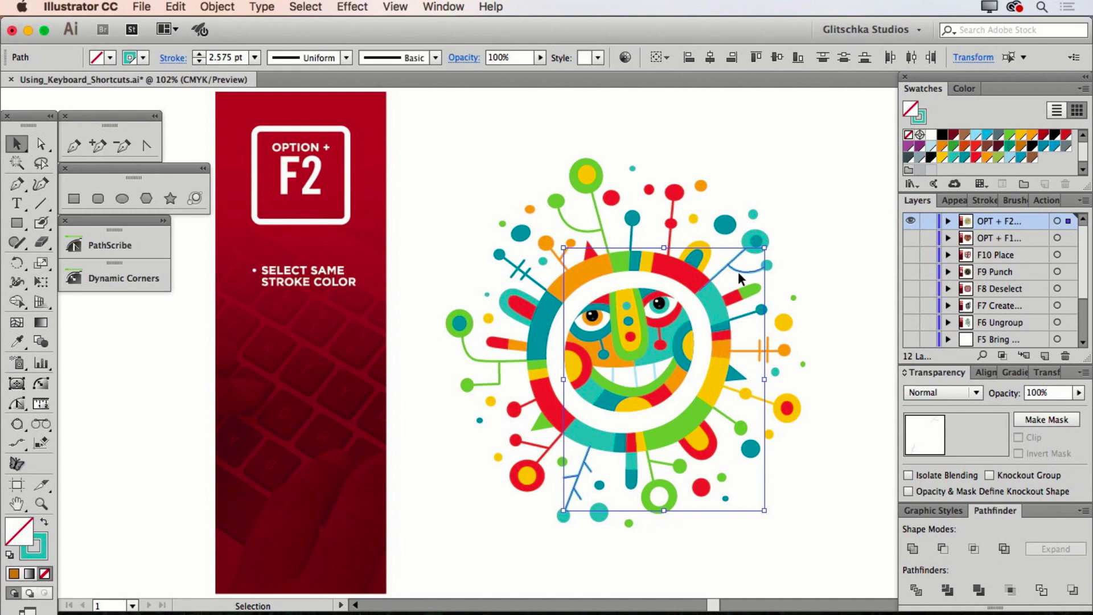
left_click(988, 200)
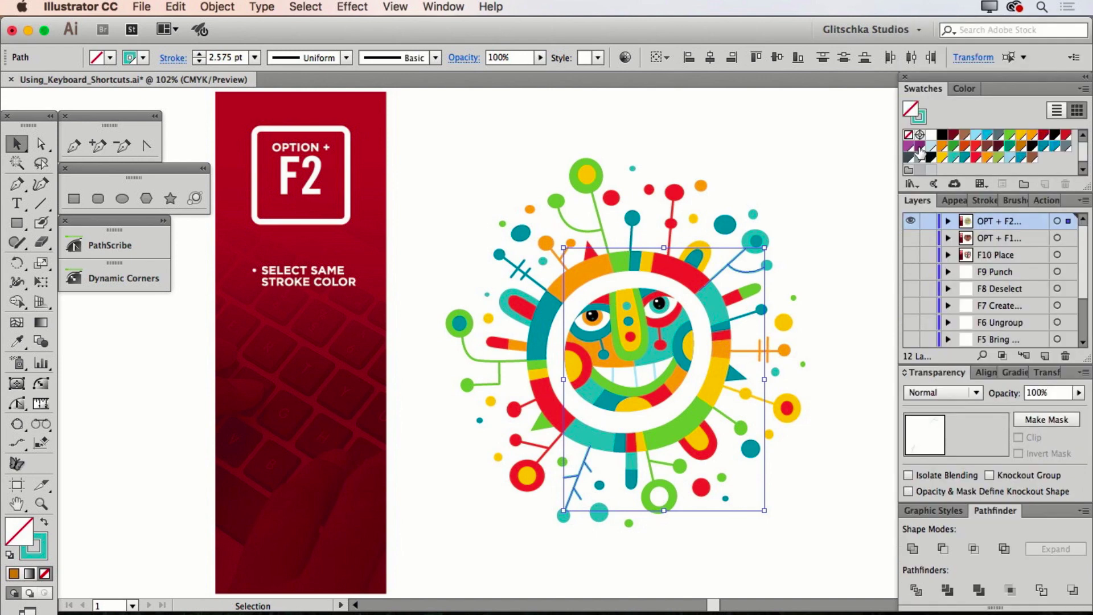
left_click(918, 147)
left_click(924, 117)
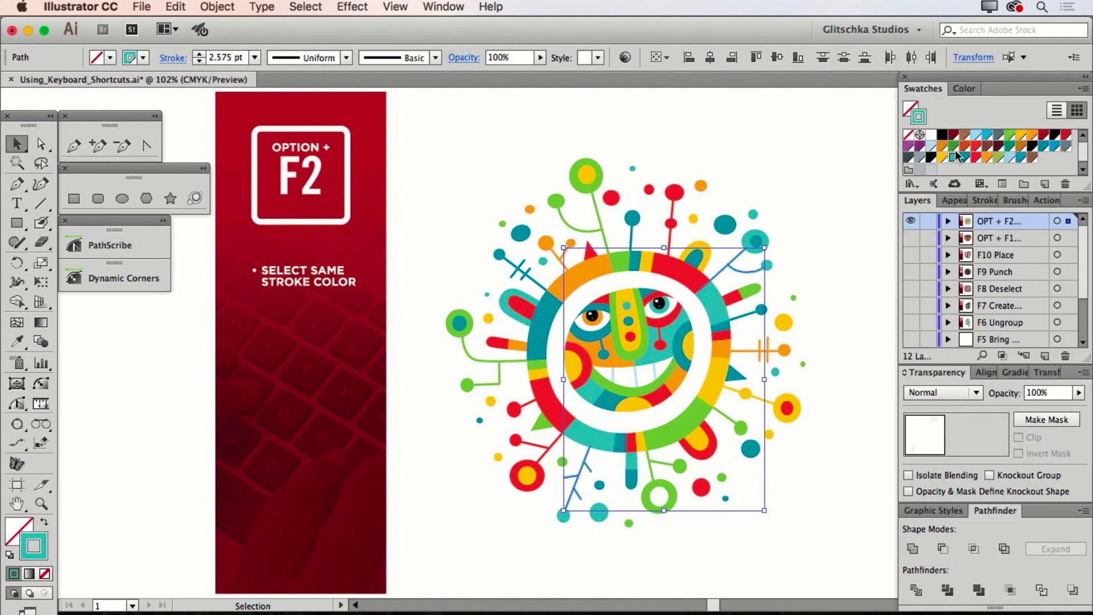
left_click(813, 147)
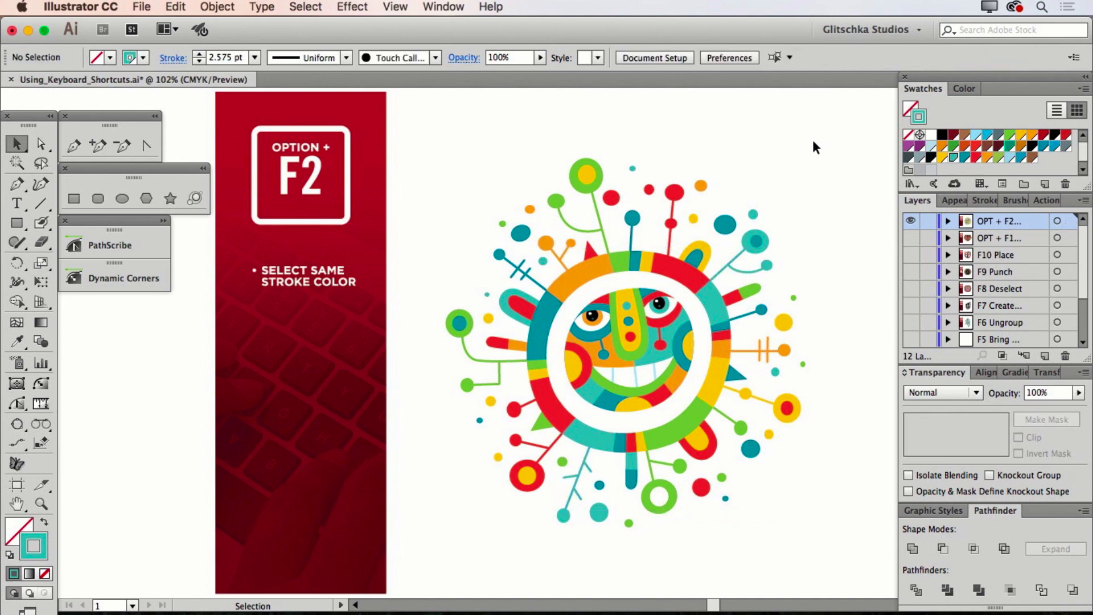